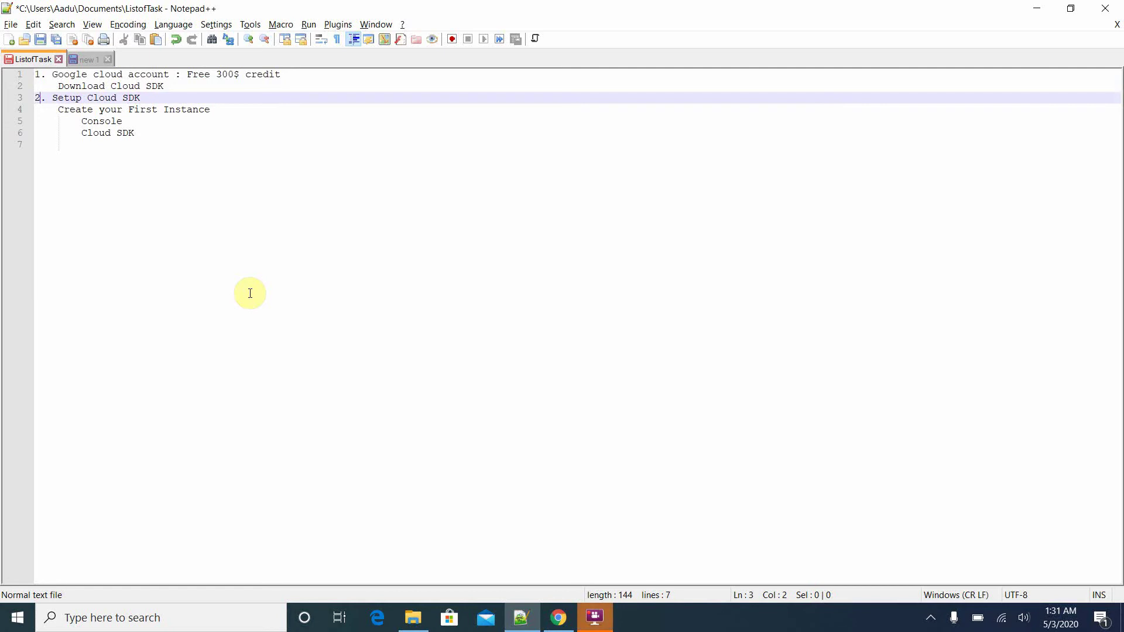
Step: Indent "Setup Cloud SDK" under item 1 of the task list and number "Create your First Instance" as item 2
{"action": "key", "text": "BackSpace"}
{"action": "key", "text": "BackSpace"}
{"action": "key", "text": "BackSpace"}
{"action": "key", "text": "Tab"}
{"action": "key", "text": "Down"}
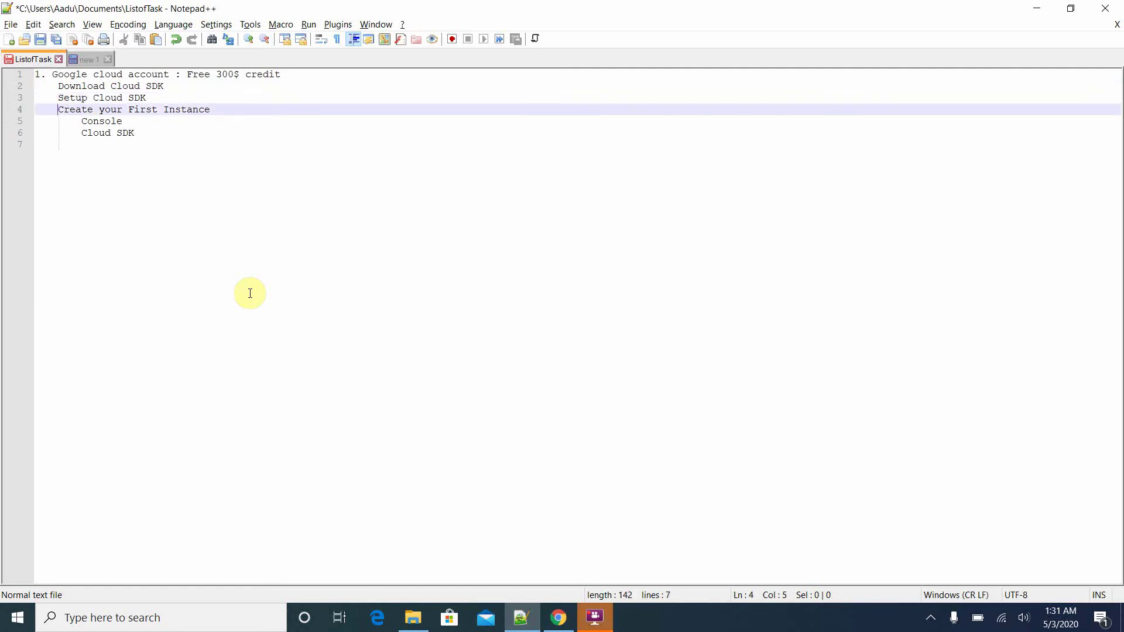
{"action": "key", "text": "BackSpace"}
{"action": "type", "text": "2."}
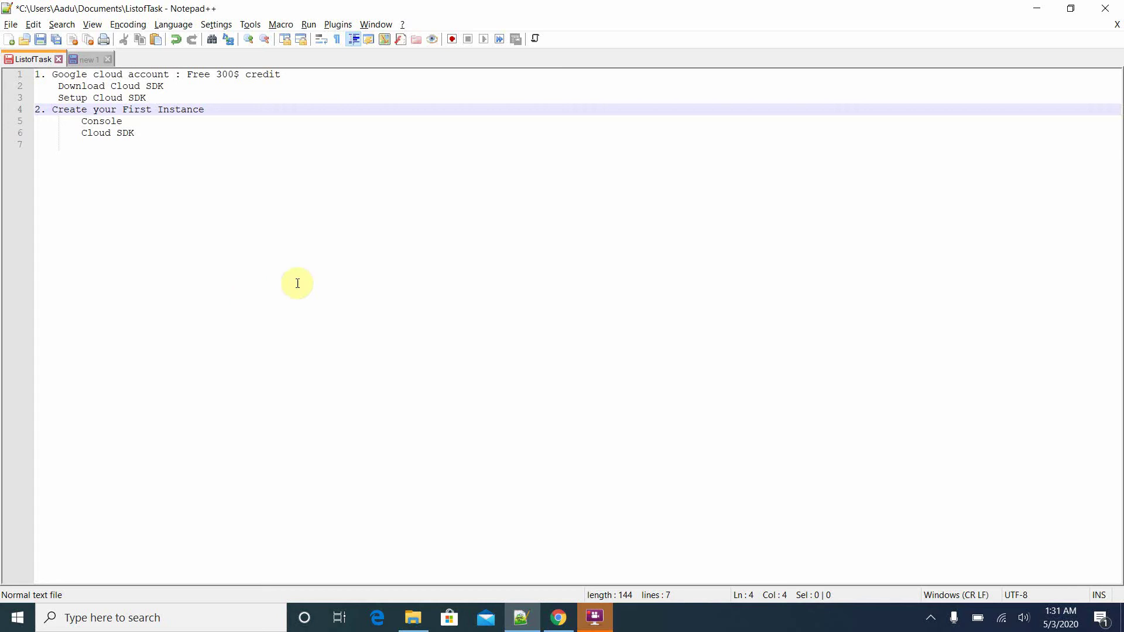
{"action": "left_click_drag", "start_coordinate": [157, 132], "coordinate": [35, 123]}
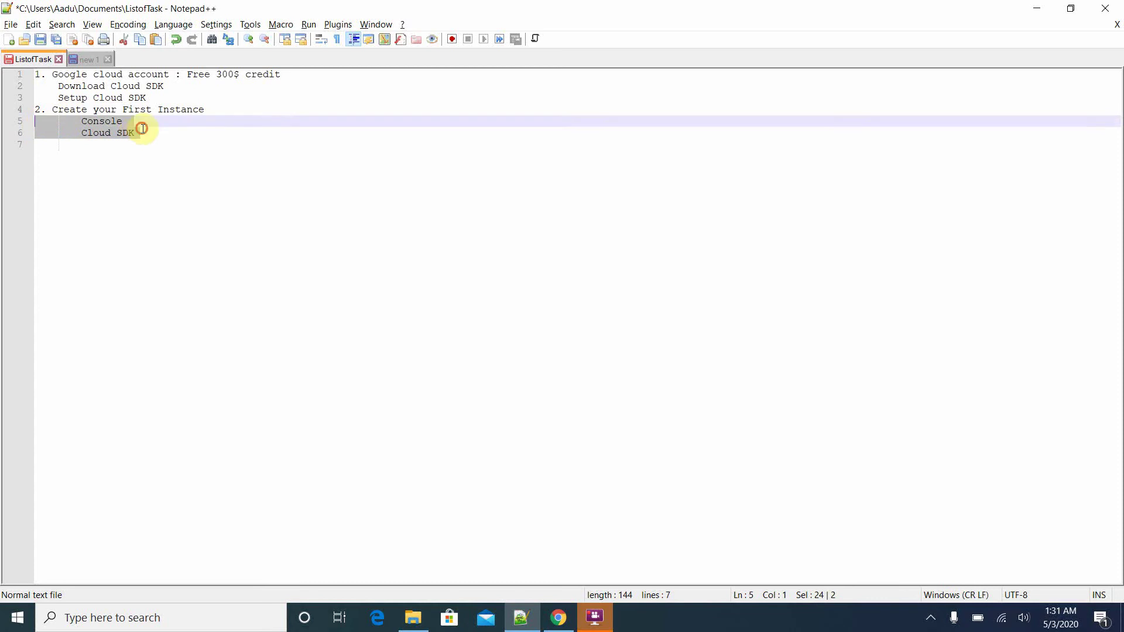
{"action": "left_click_drag", "start_coordinate": [142, 129], "coordinate": [83, 133]}
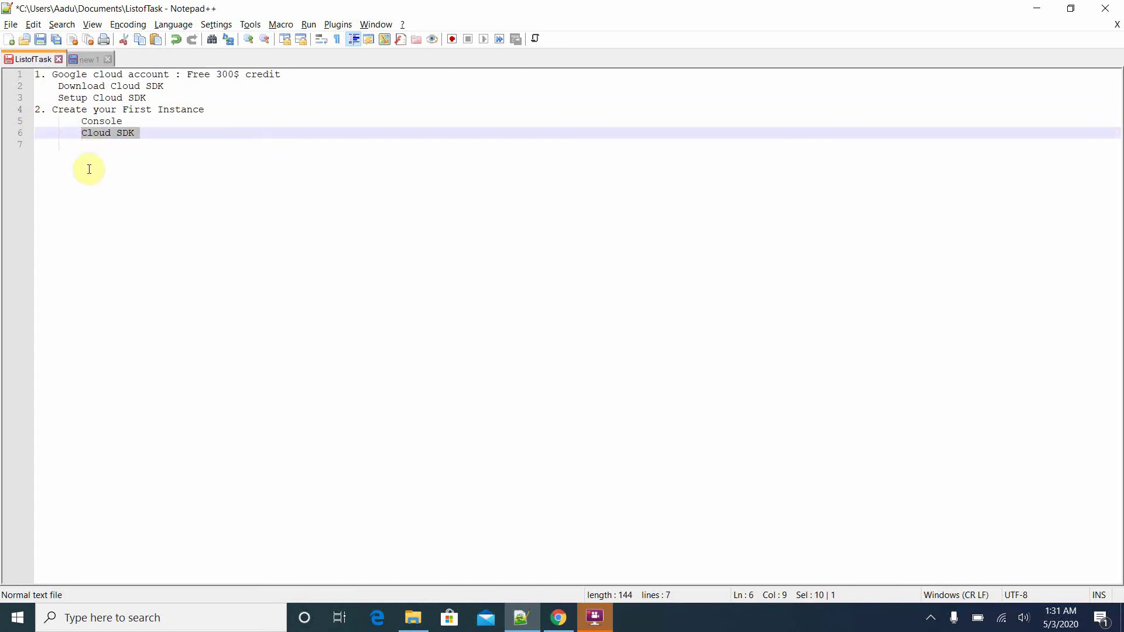
Step: Switch to the Google Cloud console in Chrome and select learning-project as the active project
{"action": "key", "text": "alt+Tab"}
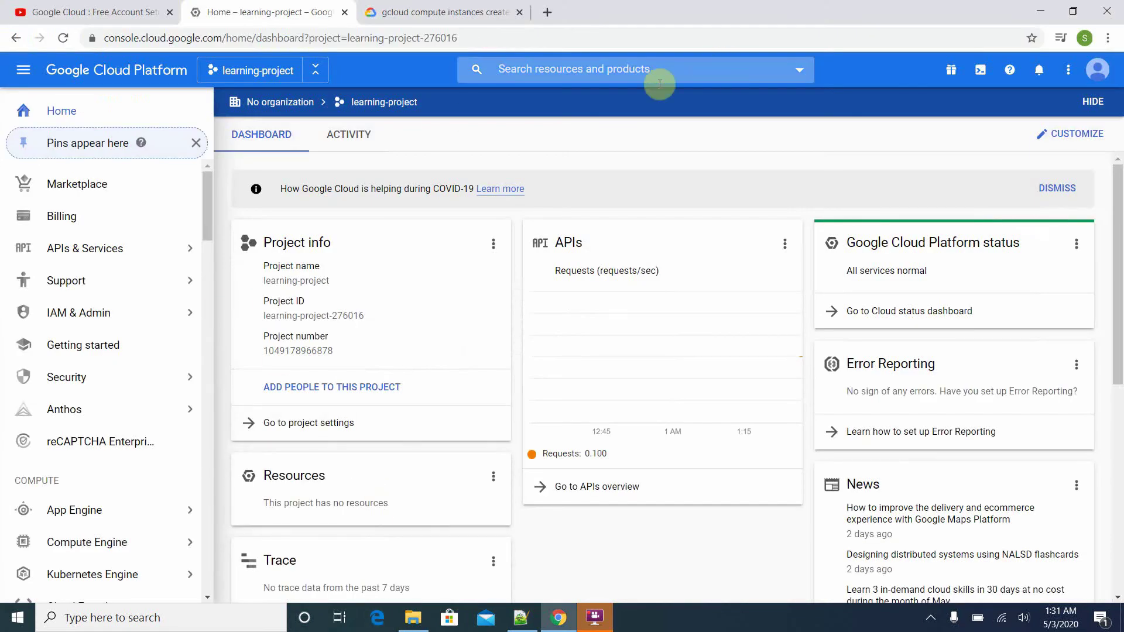
{"action": "left_click", "coordinate": [261, 79]}
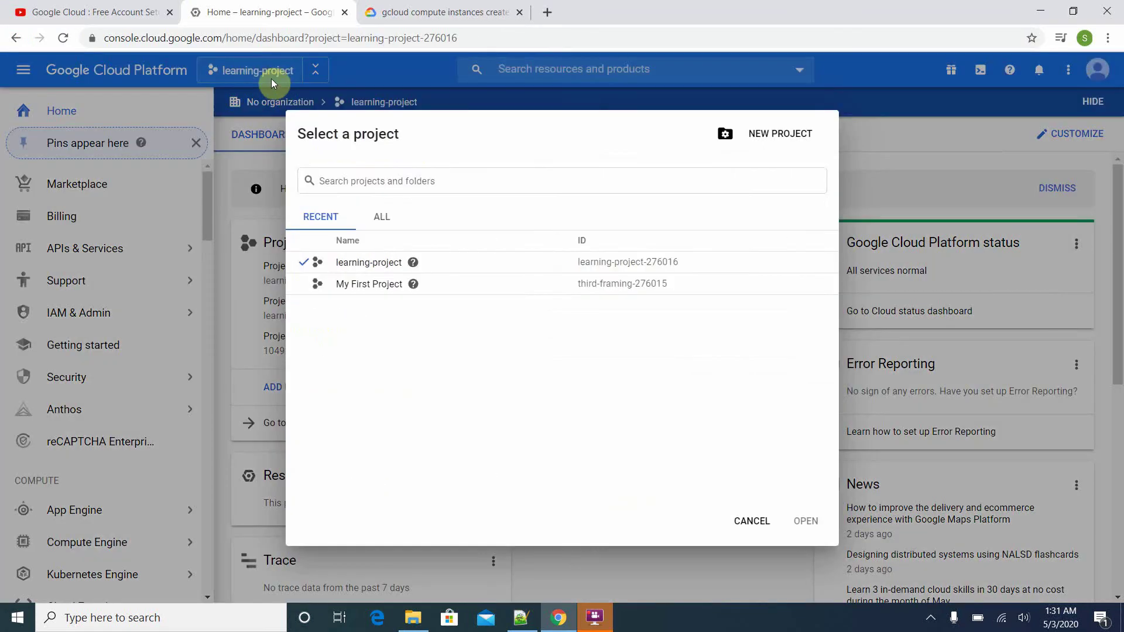
{"action": "left_click", "coordinate": [365, 262]}
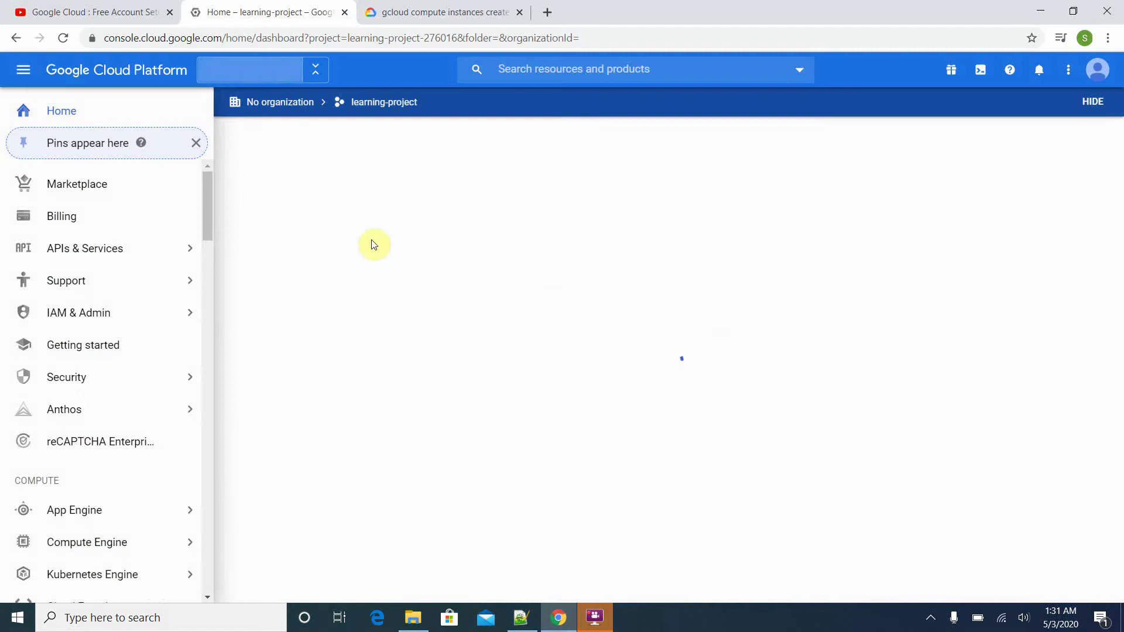
Step: Pin Compute Engine in the navigation and open its VM instances page
{"action": "scroll", "coordinate": [226, 173], "scroll_direction": "down", "scroll_amount": 2}
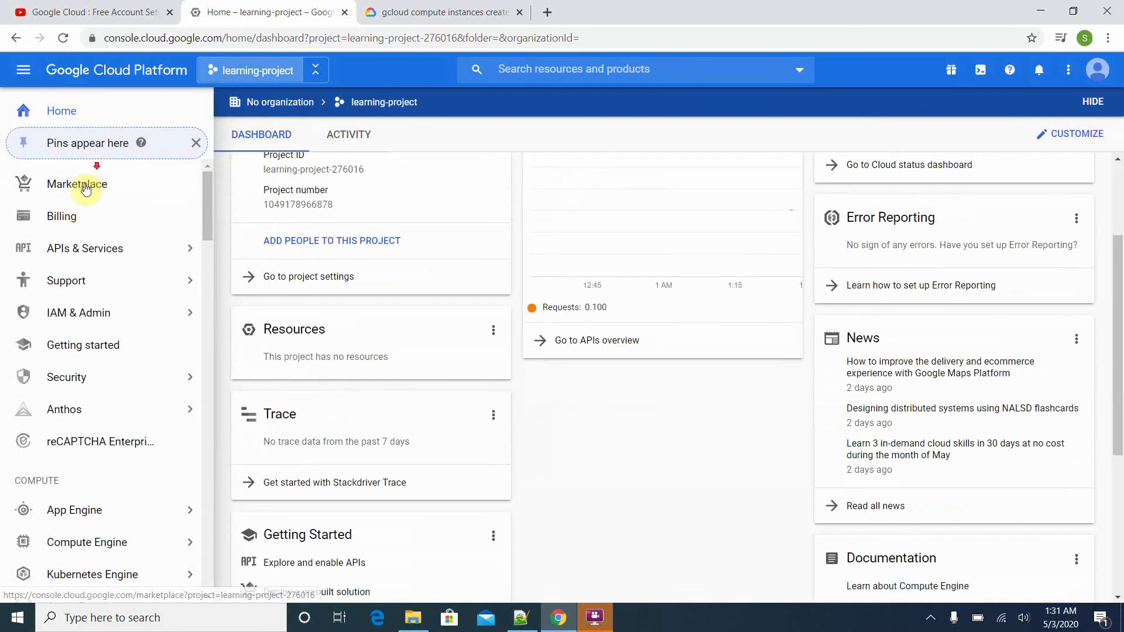
{"action": "scroll", "coordinate": [85, 223], "scroll_direction": "down", "scroll_amount": 5}
{"action": "scroll", "coordinate": [91, 264], "scroll_direction": "up", "scroll_amount": 3}
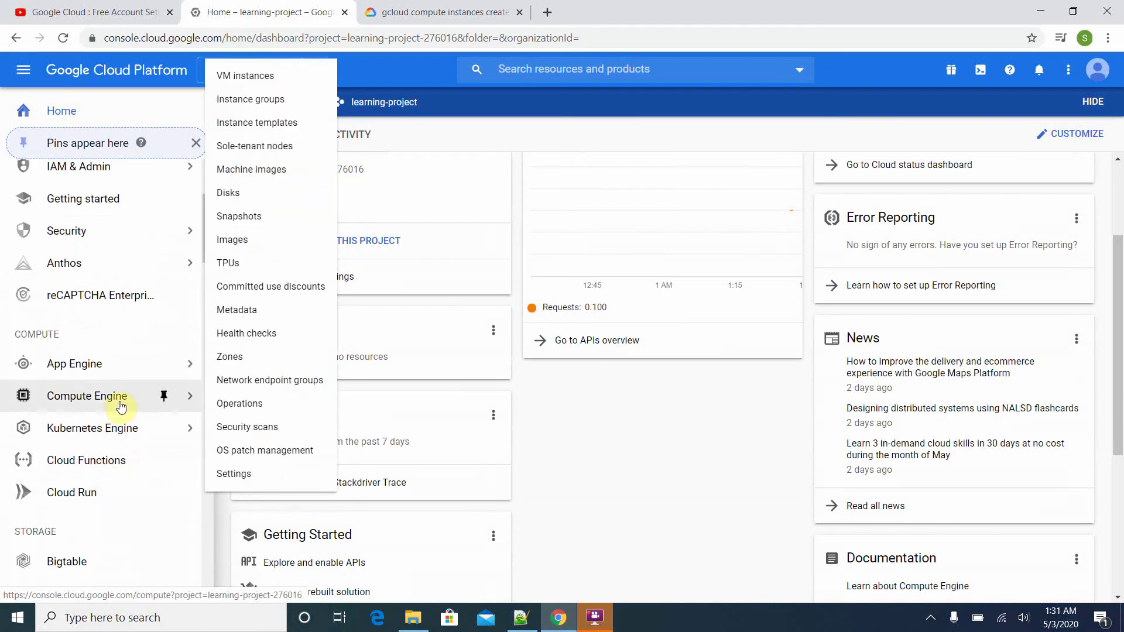
{"action": "left_click", "coordinate": [166, 399]}
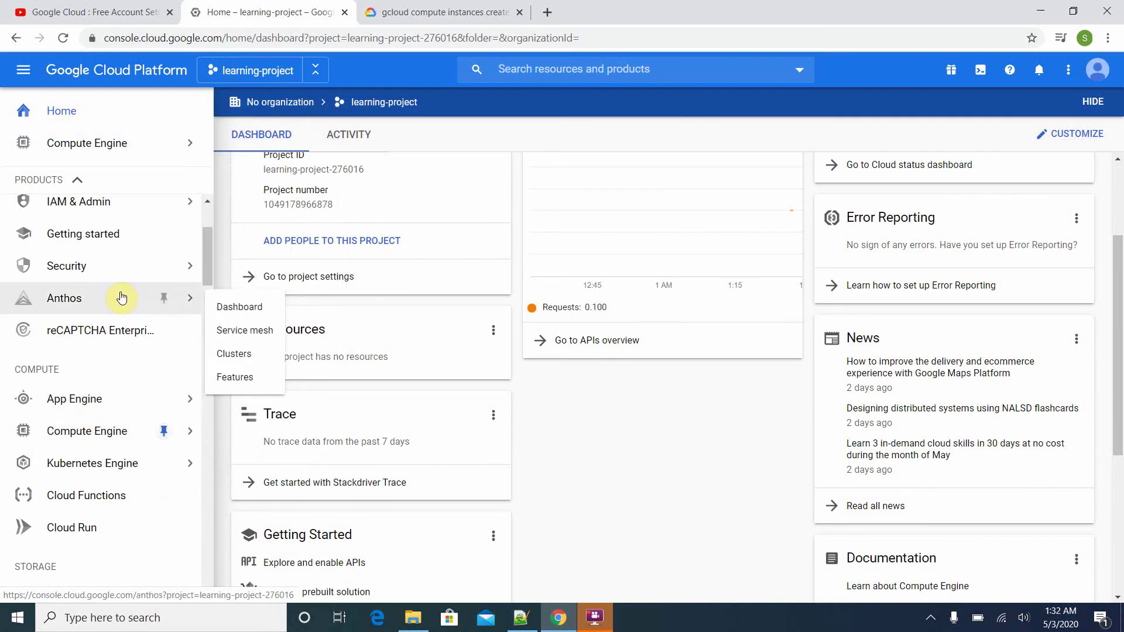
{"action": "scroll", "coordinate": [126, 290], "scroll_direction": "up", "scroll_amount": 3}
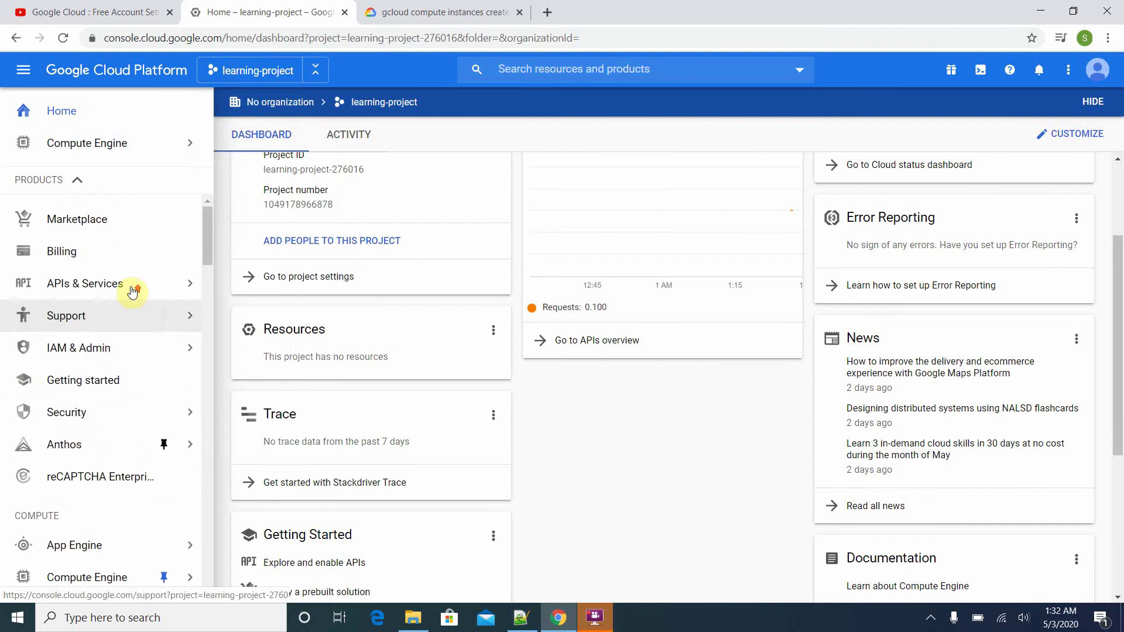
{"action": "left_click", "coordinate": [85, 149]}
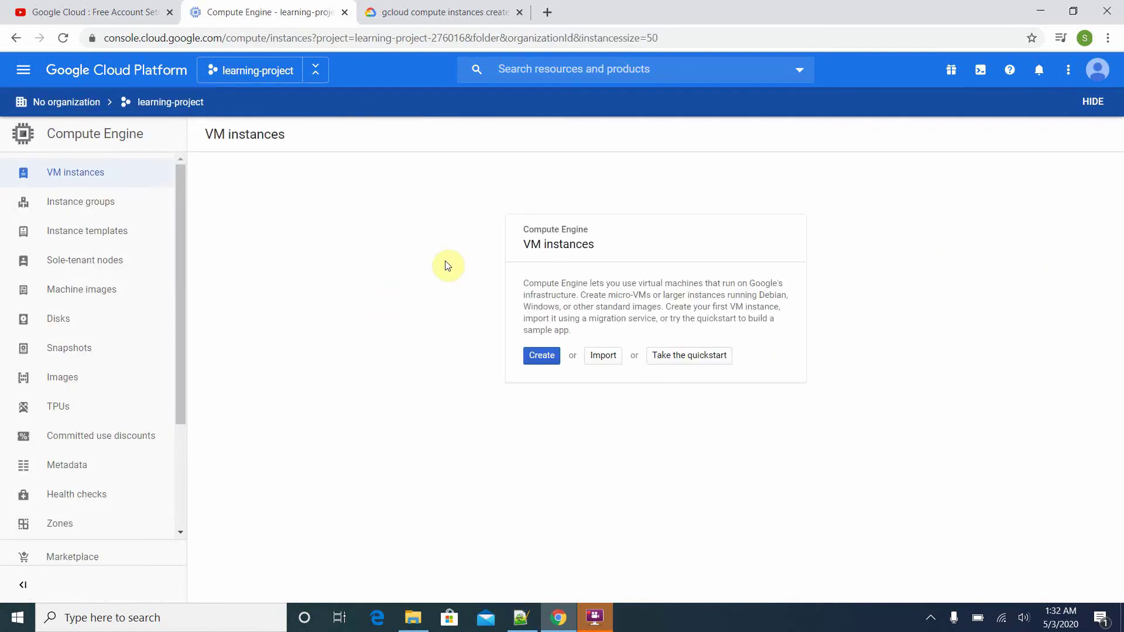
Step: Start creating a new VM instance and name it first-instance
{"action": "left_click", "coordinate": [542, 357]}
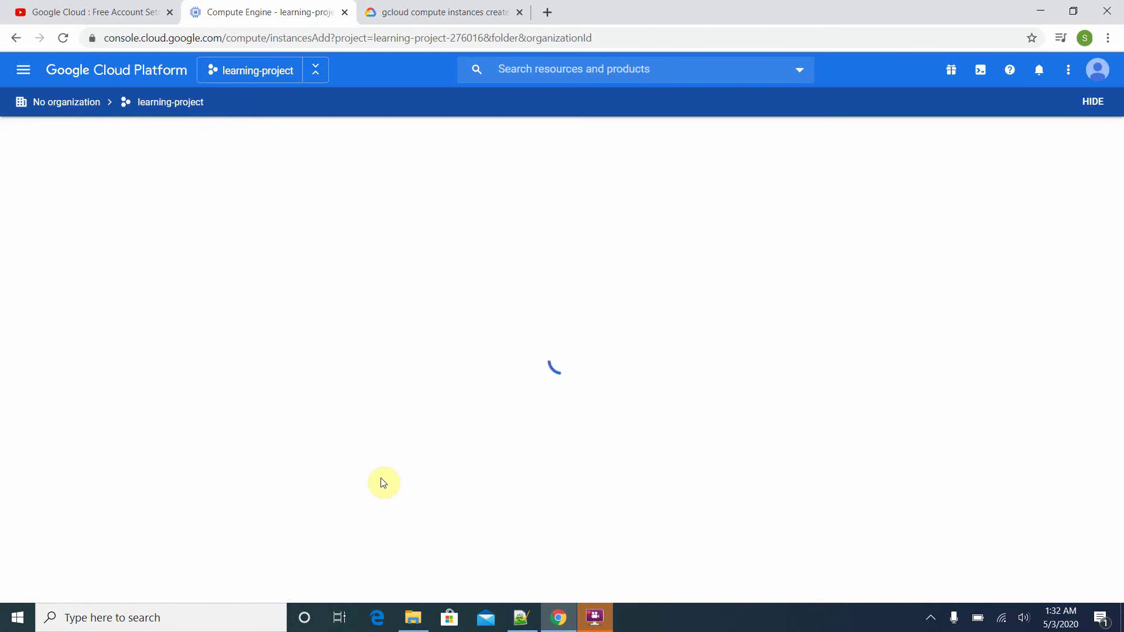
{"action": "left_click", "coordinate": [398, 198]}
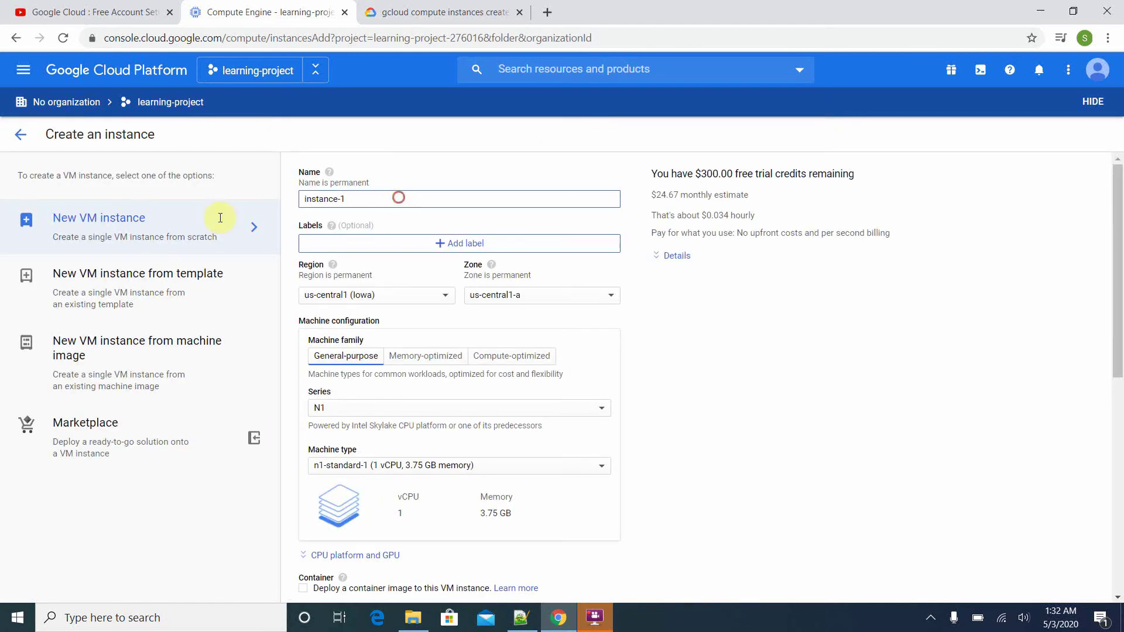
{"action": "left_click", "coordinate": [220, 221]}
{"action": "type", "text": "first-"}
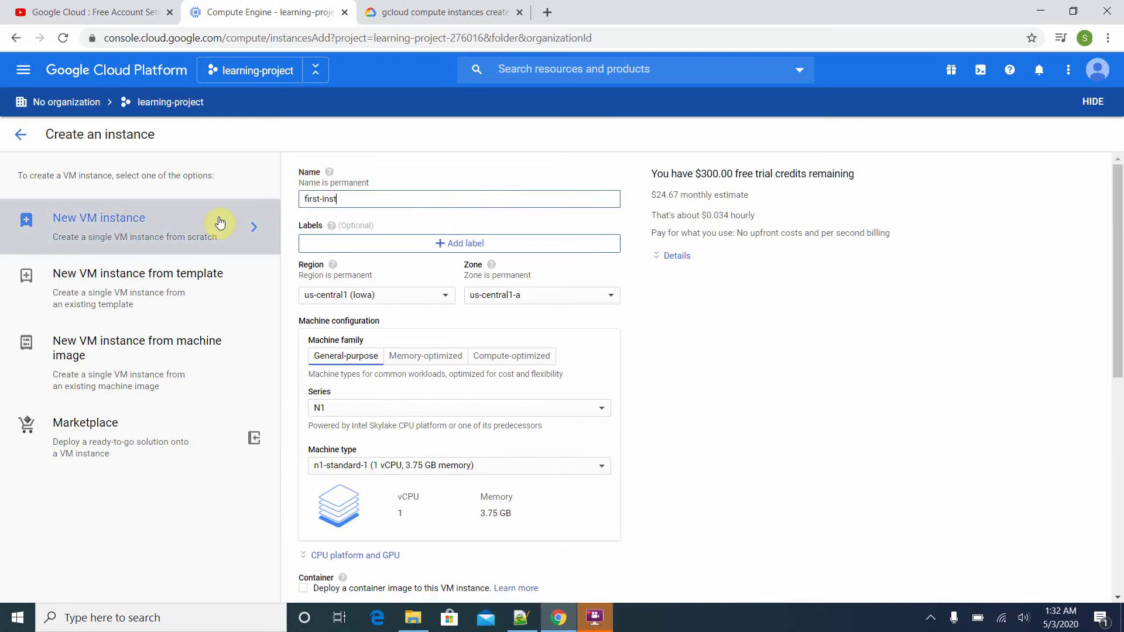
{"action": "key", "text": "Tab"}
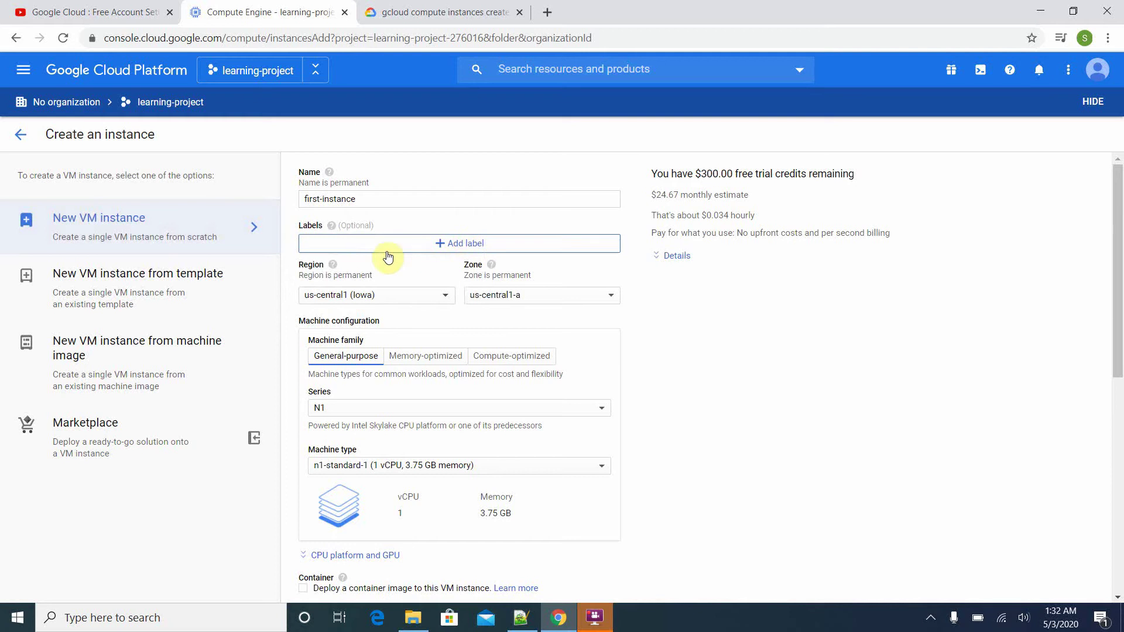
Step: Add a label with key learning and value vminstance to the instance and save it
{"action": "left_click", "coordinate": [498, 248]}
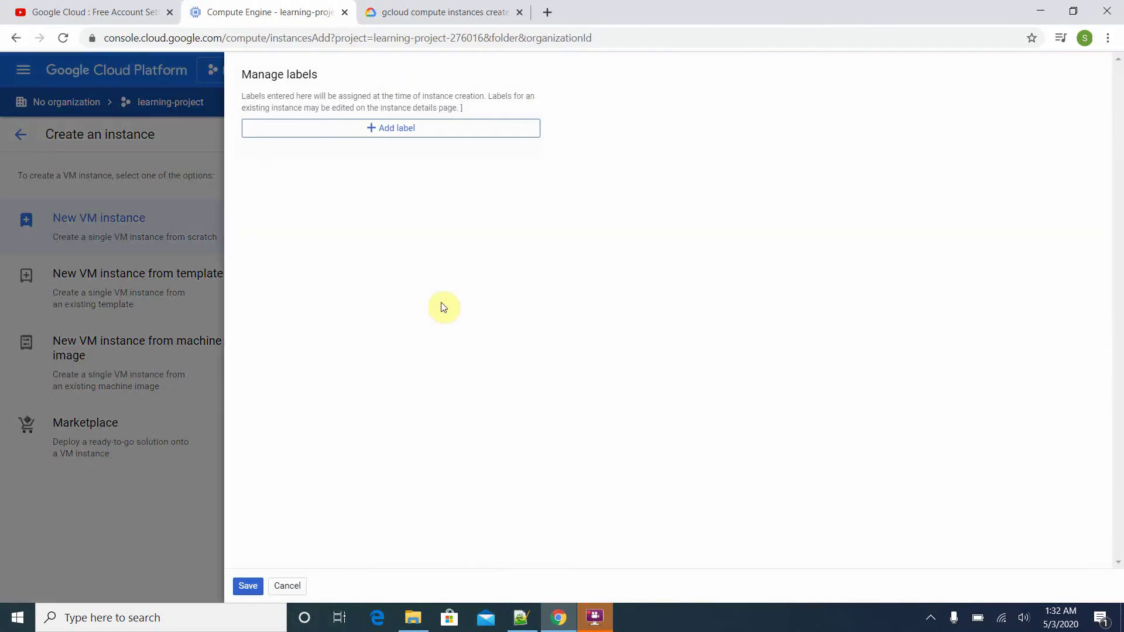
{"action": "left_click", "coordinate": [396, 130]}
{"action": "type", "text": "learning"}
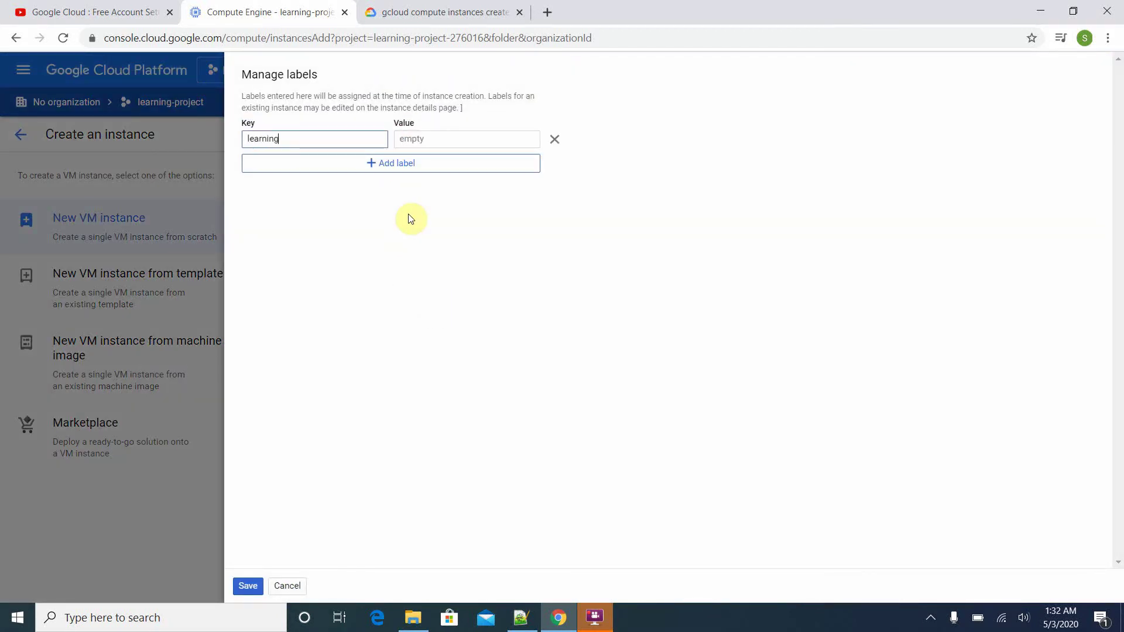
{"action": "key", "text": "Tab"}
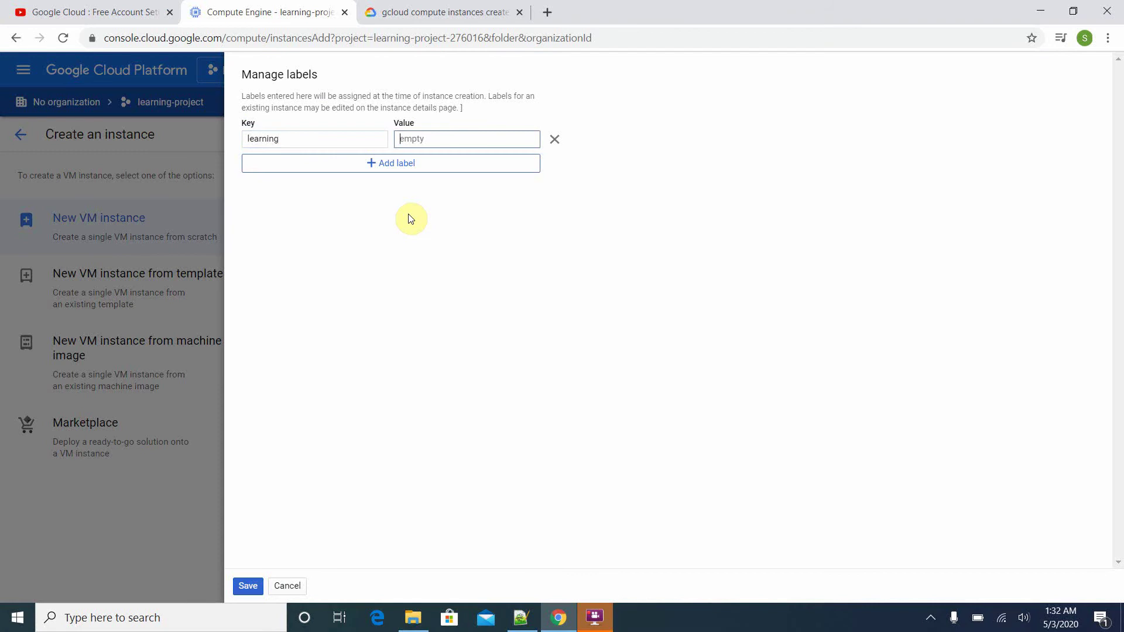
{"action": "type", "text": "vminstance"}
{"action": "left_click", "coordinate": [246, 586]}
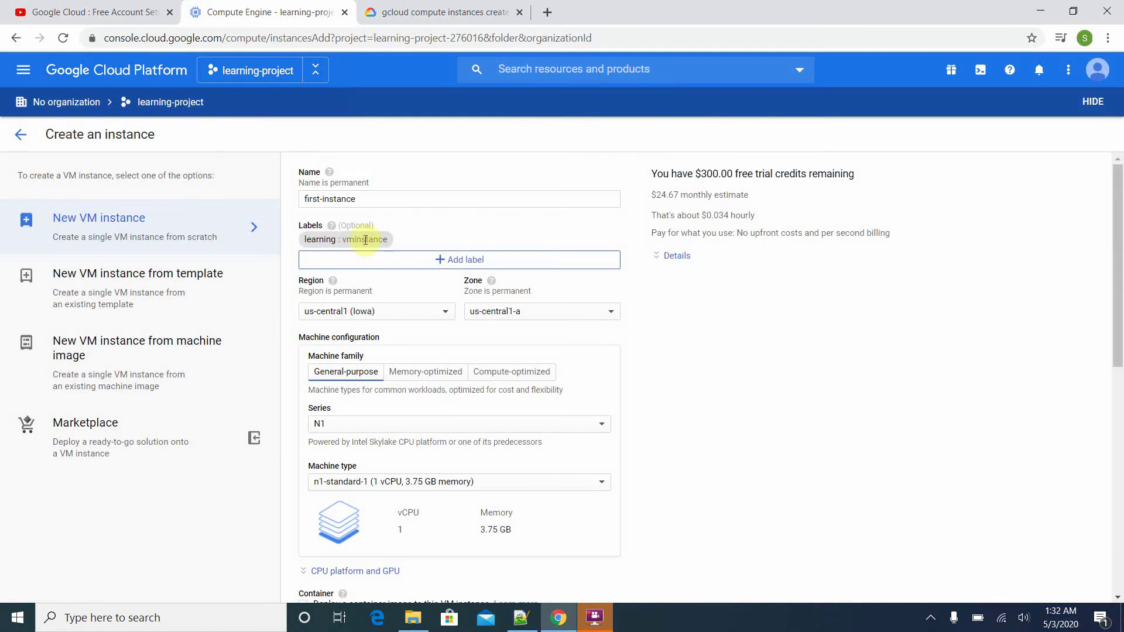
{"action": "left_click_drag", "start_coordinate": [344, 238], "coordinate": [394, 239]}
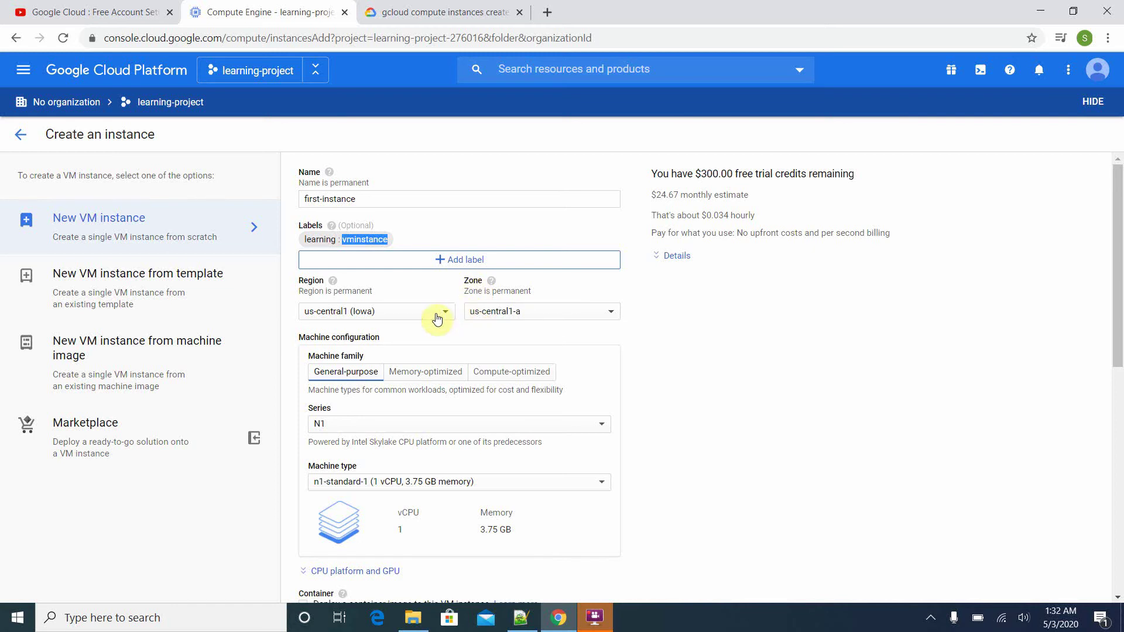
Step: Set the instance's region to us-east1 (South Carolina) with zone us-east1-b
{"action": "left_click", "coordinate": [381, 320]}
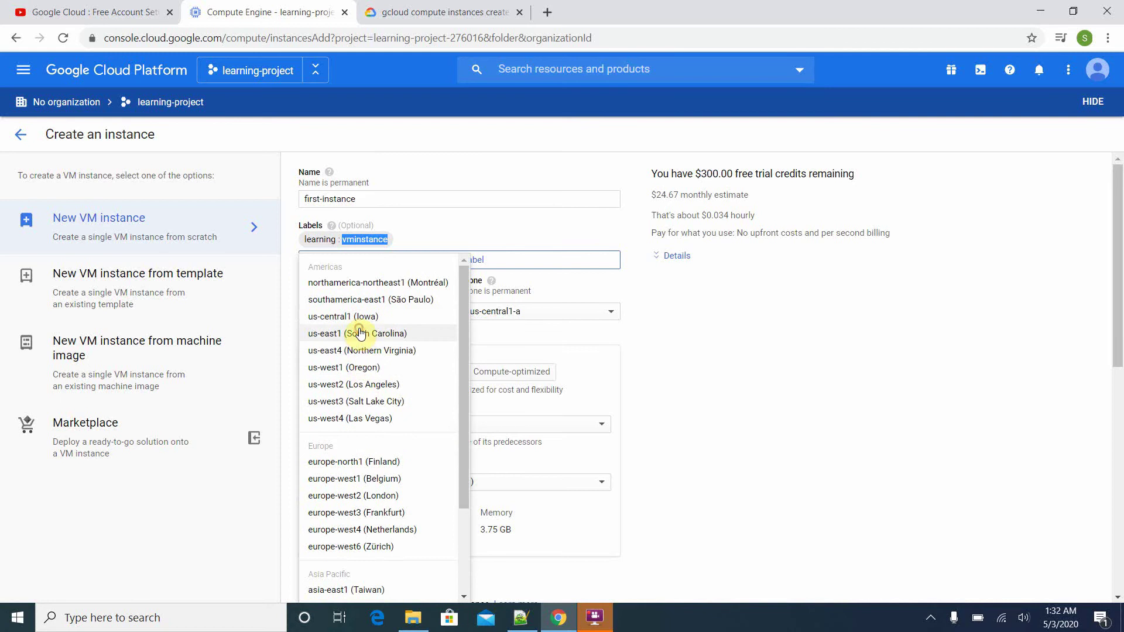
{"action": "left_click", "coordinate": [359, 334]}
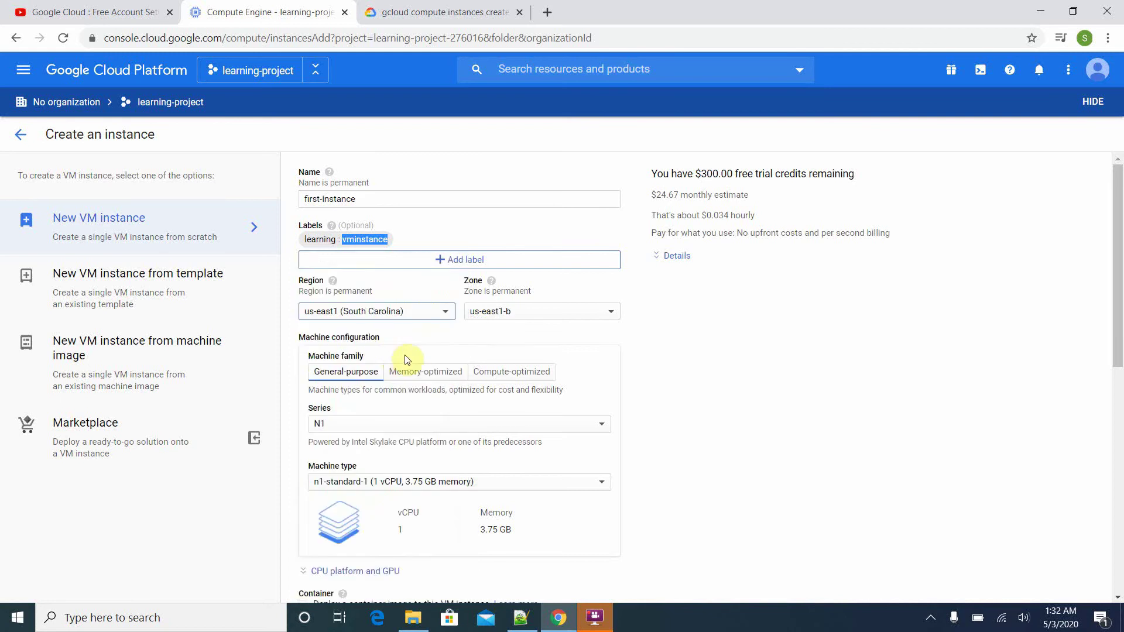
{"action": "left_click", "coordinate": [491, 317]}
{"action": "left_click", "coordinate": [490, 312]}
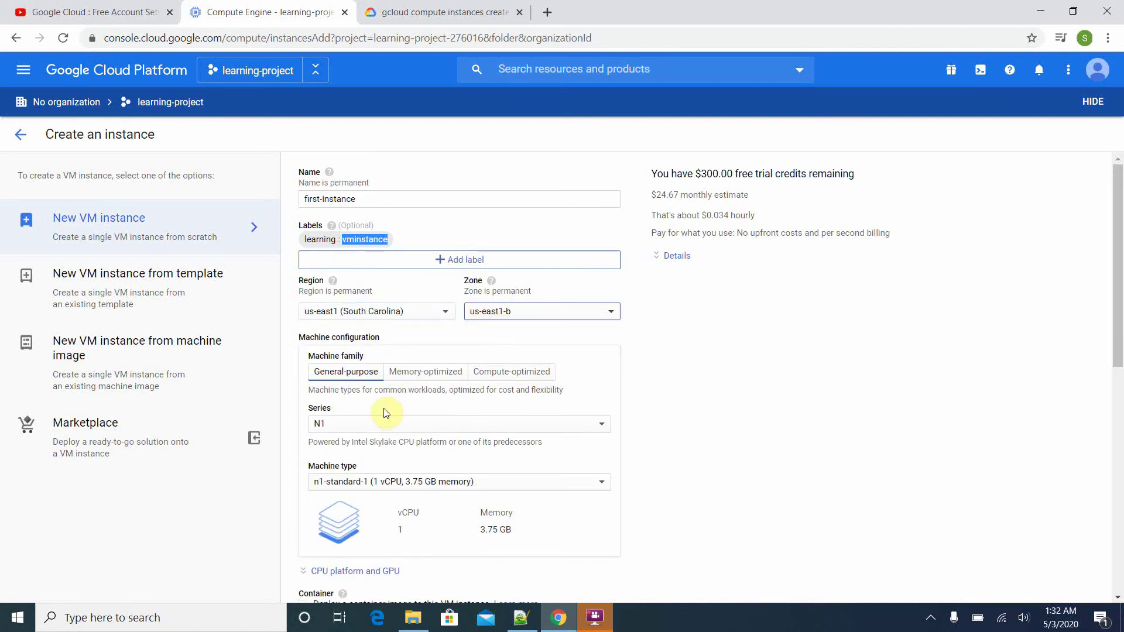
Step: Keep the N1 series for the instance and set the machine type to f1-micro (1 vCPU, 614 MB memory)
{"action": "scroll", "coordinate": [372, 394], "scroll_direction": "down", "scroll_amount": 3}
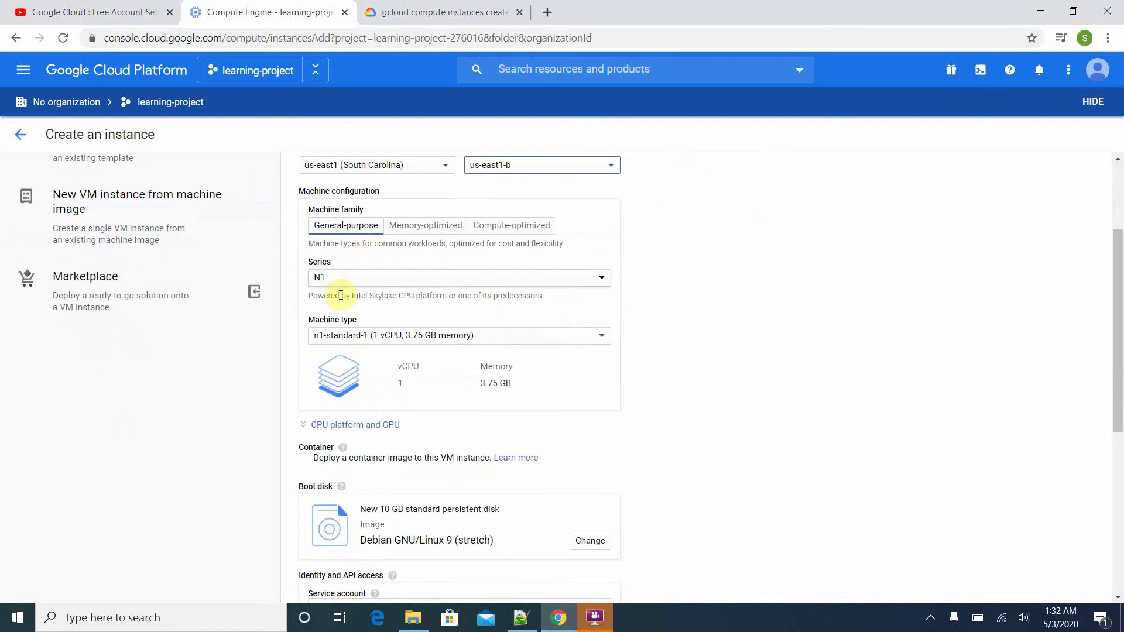
{"action": "left_click", "coordinate": [350, 286]}
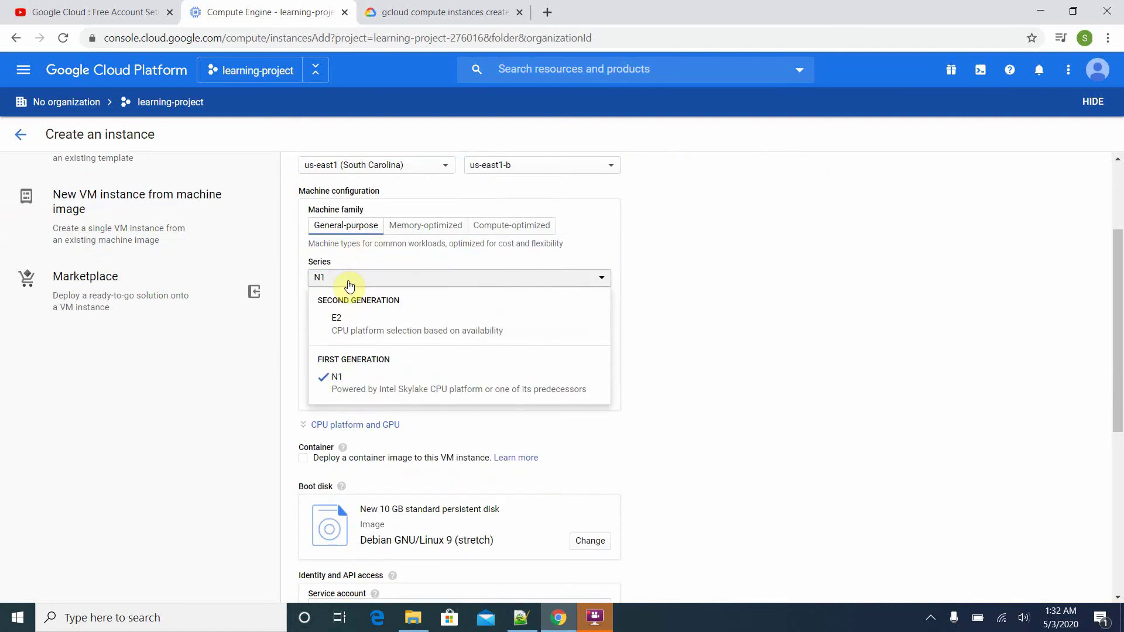
{"action": "left_click", "coordinate": [755, 322]}
{"action": "left_click", "coordinate": [339, 277]}
{"action": "left_click", "coordinate": [733, 372]}
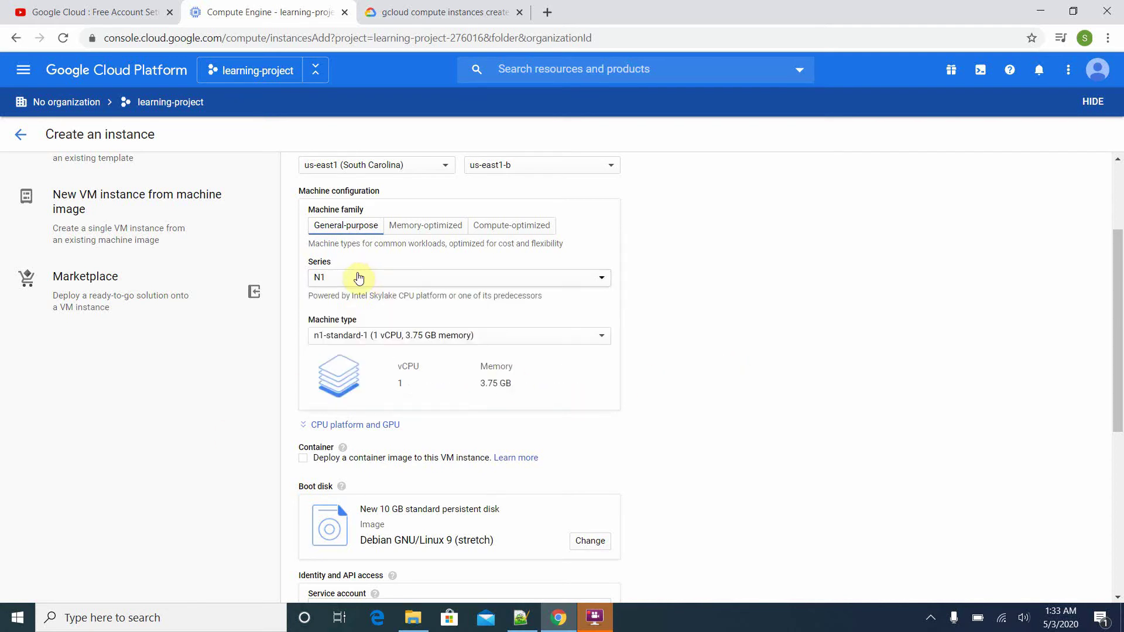
{"action": "left_click", "coordinate": [352, 346]}
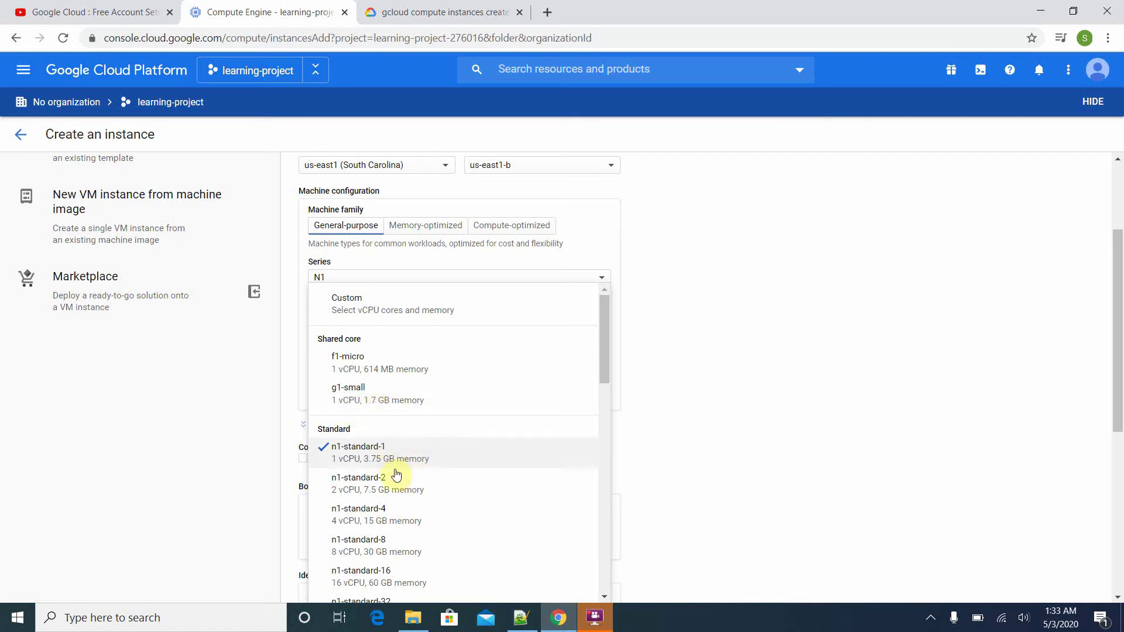
{"action": "scroll", "coordinate": [393, 465], "scroll_direction": "down", "scroll_amount": 1}
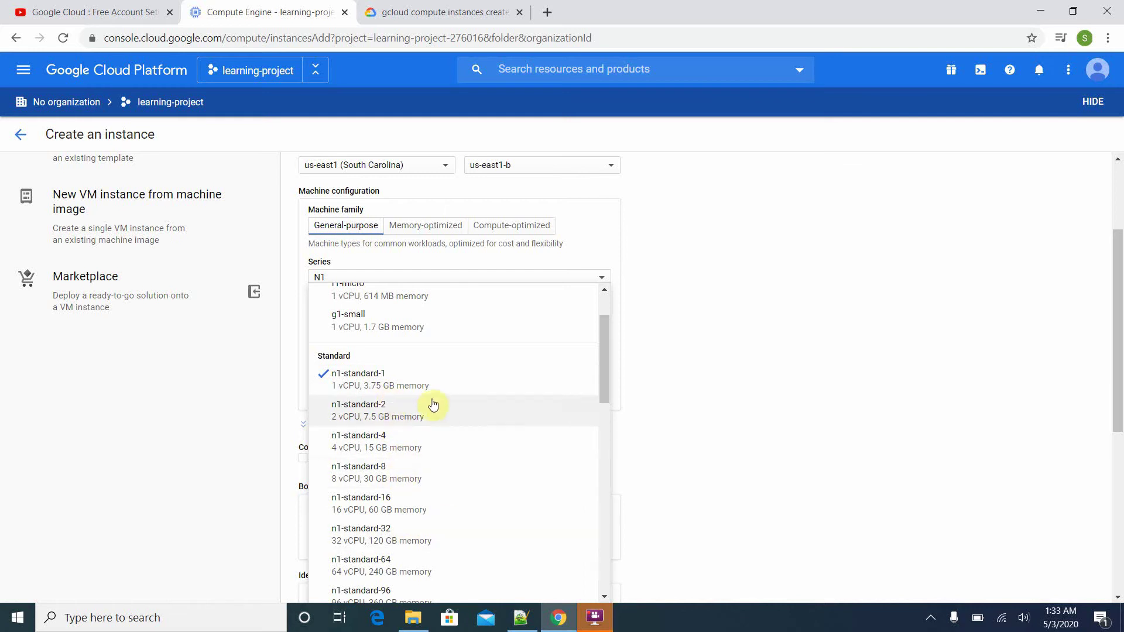
{"action": "scroll", "coordinate": [433, 406], "scroll_direction": "down", "scroll_amount": 1}
{"action": "scroll", "coordinate": [468, 392], "scroll_direction": "up", "scroll_amount": 3}
{"action": "left_click", "coordinate": [363, 354]}
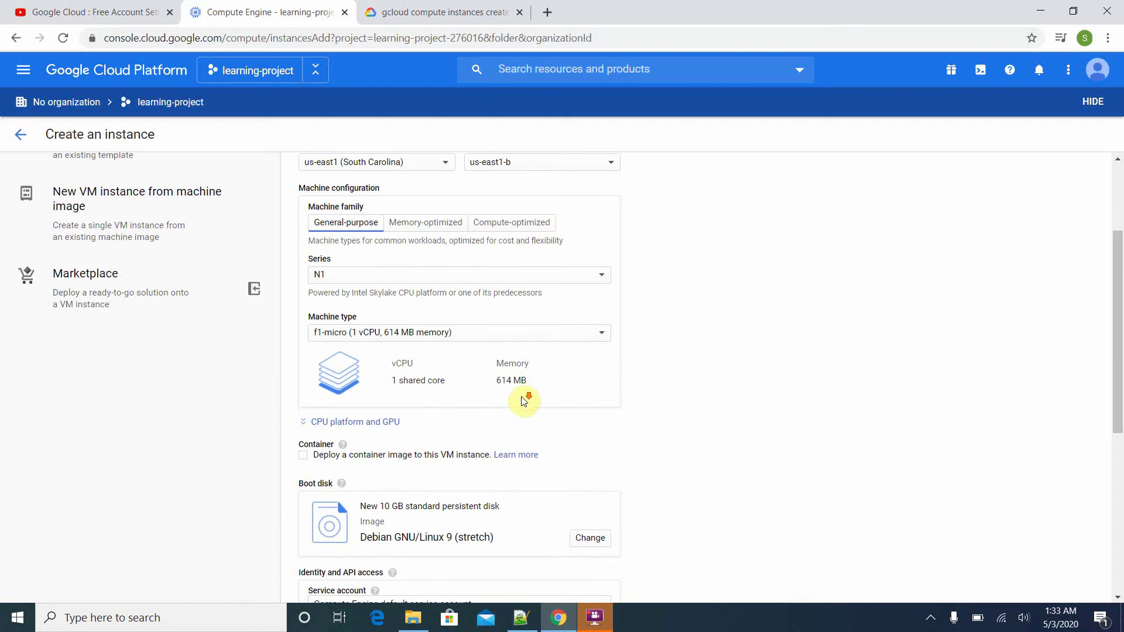
Step: Open the instance's boot disk settings for changing
{"action": "scroll", "coordinate": [522, 397], "scroll_direction": "down", "scroll_amount": 1}
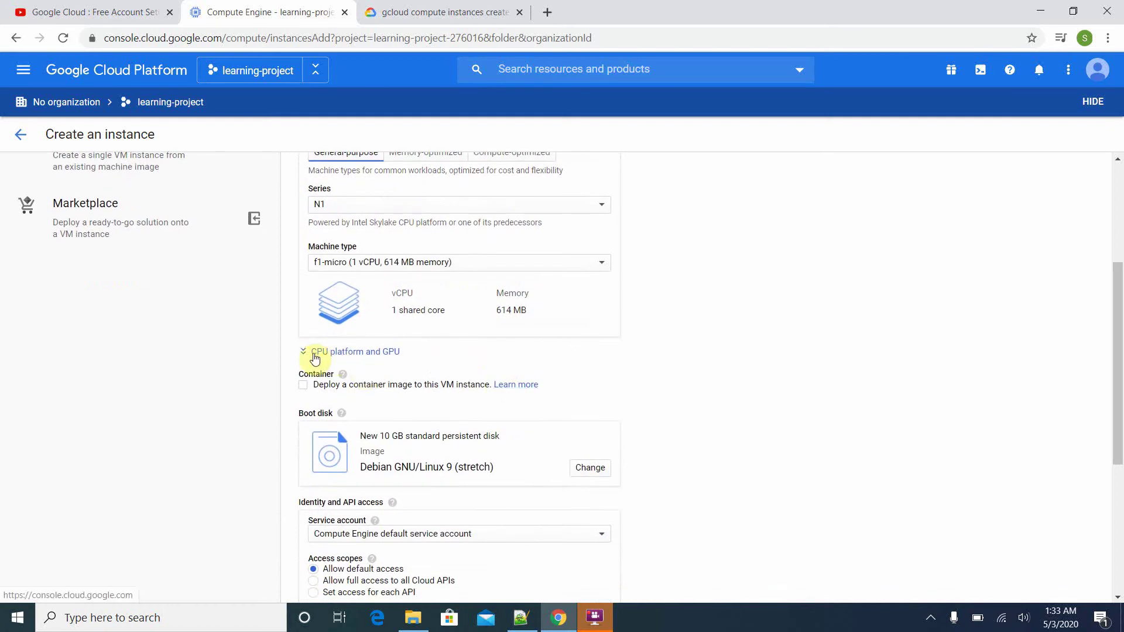
{"action": "scroll", "coordinate": [315, 363], "scroll_direction": "down", "scroll_amount": 1}
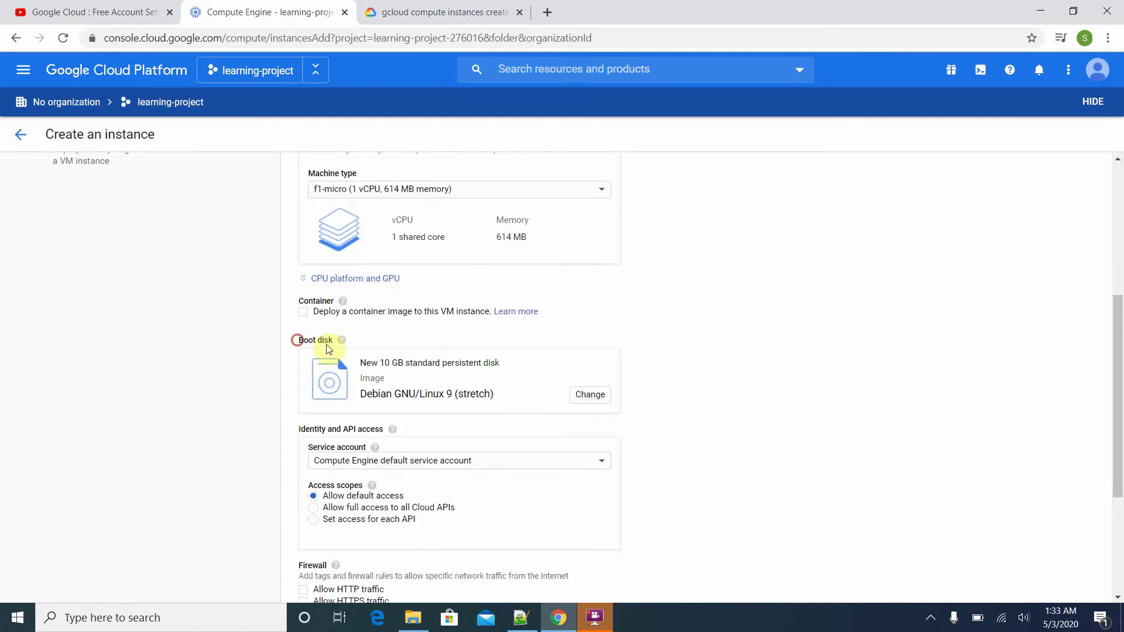
{"action": "triple_click", "coordinate": [297, 339]}
{"action": "left_click", "coordinate": [693, 326]}
{"action": "left_click", "coordinate": [591, 395]}
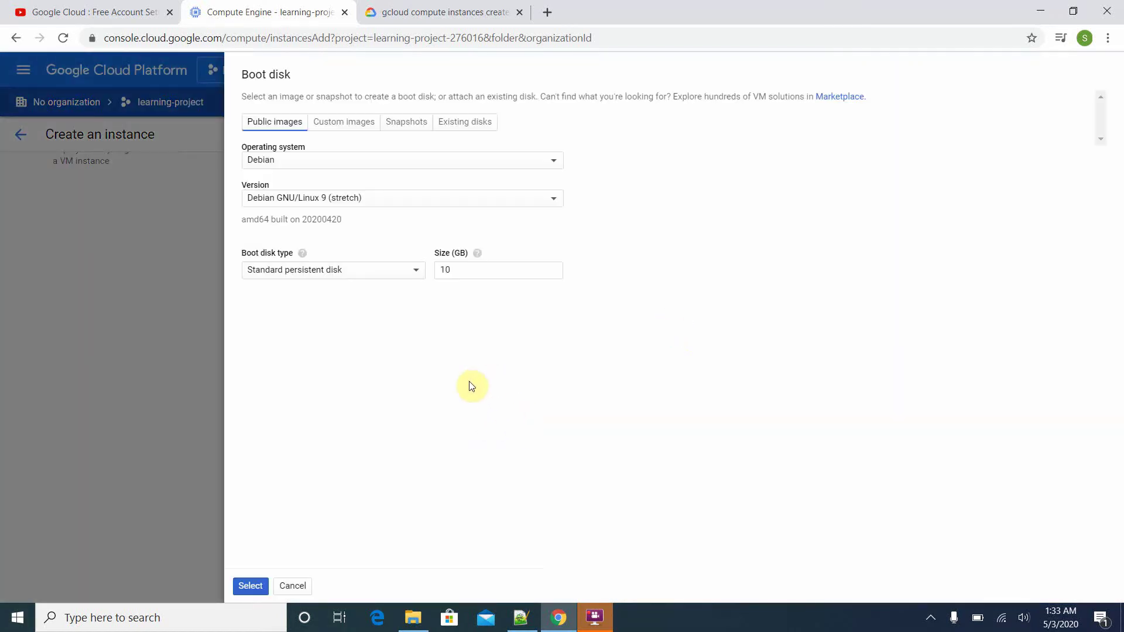
Step: Examine the available operating systems, custom images, snapshots and existing disks for the boot disk, then return to the public images
{"action": "left_click", "coordinate": [277, 164]}
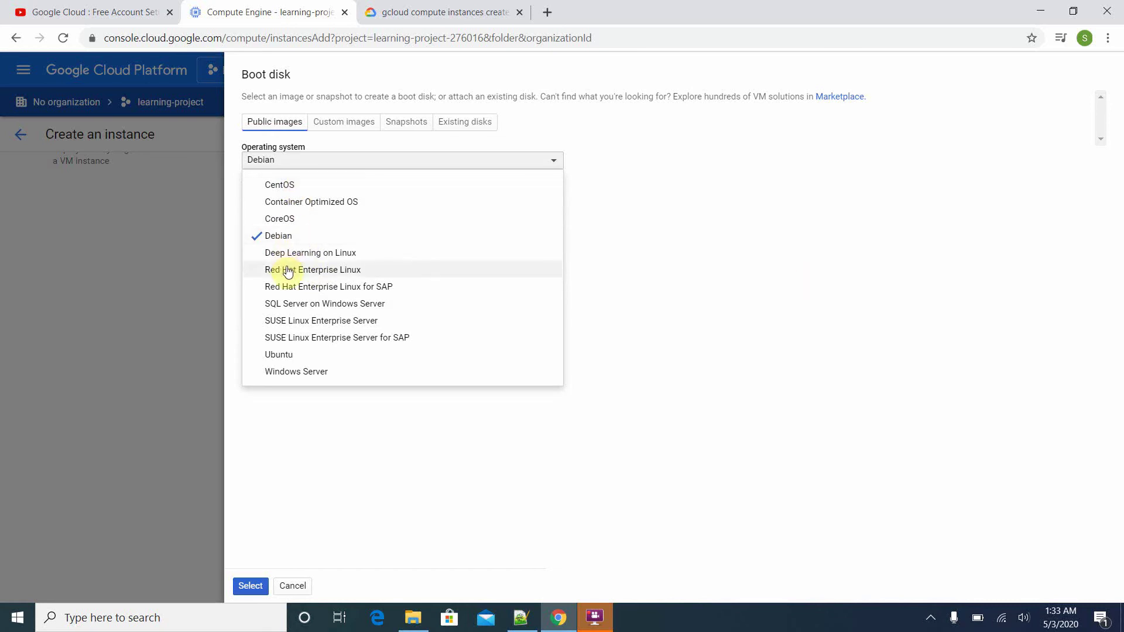
{"action": "left_click", "coordinate": [650, 301]}
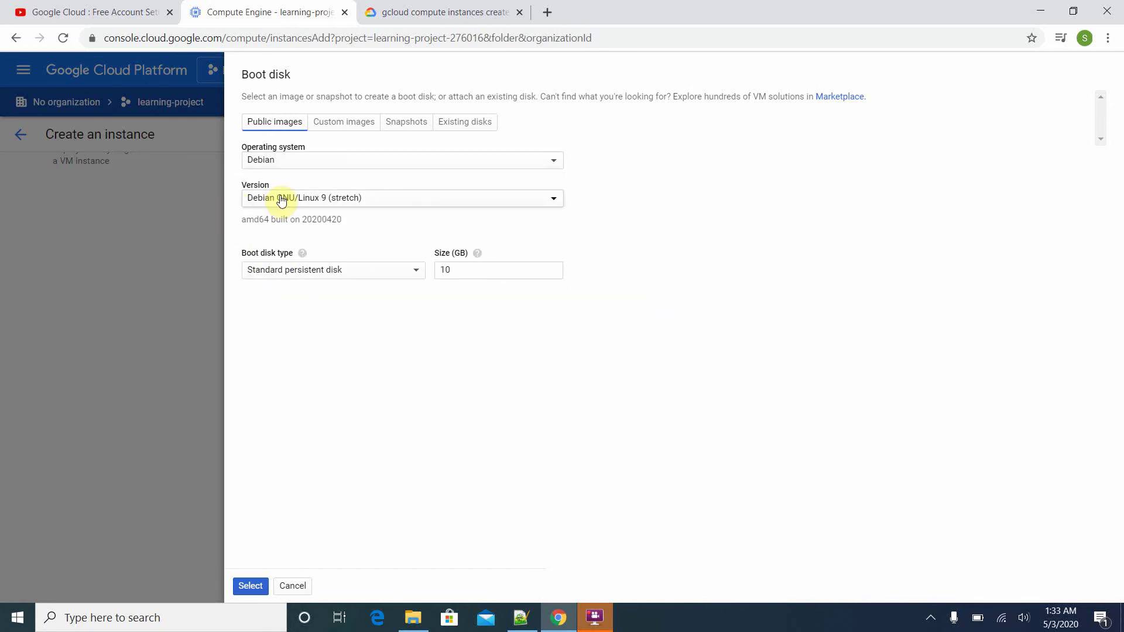
{"action": "left_click", "coordinate": [335, 125]}
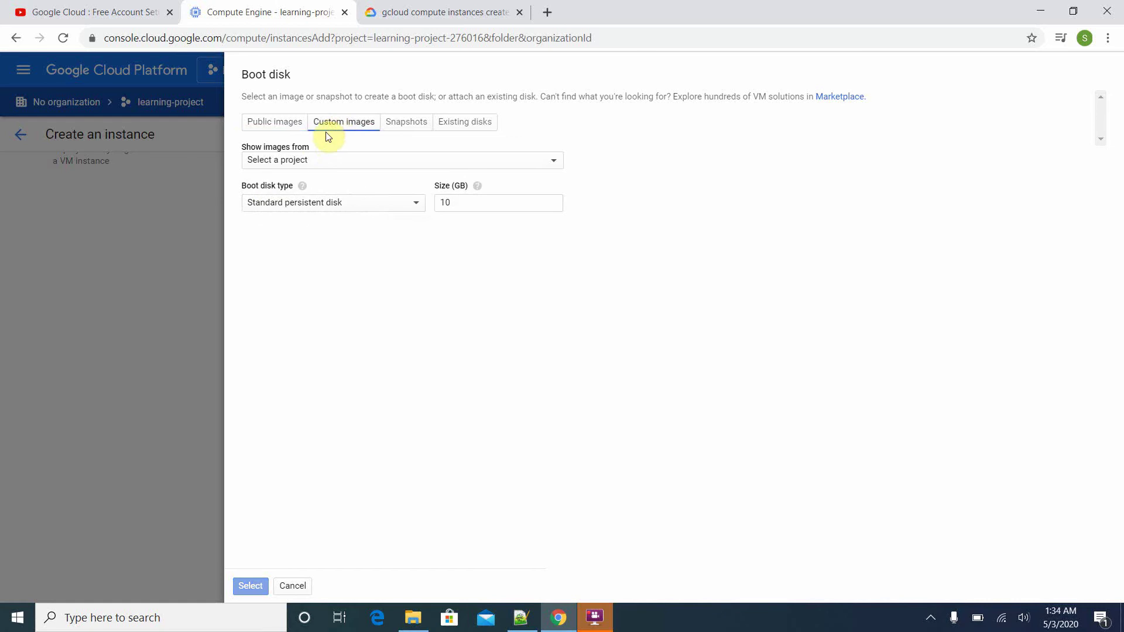
{"action": "left_click", "coordinate": [404, 126]}
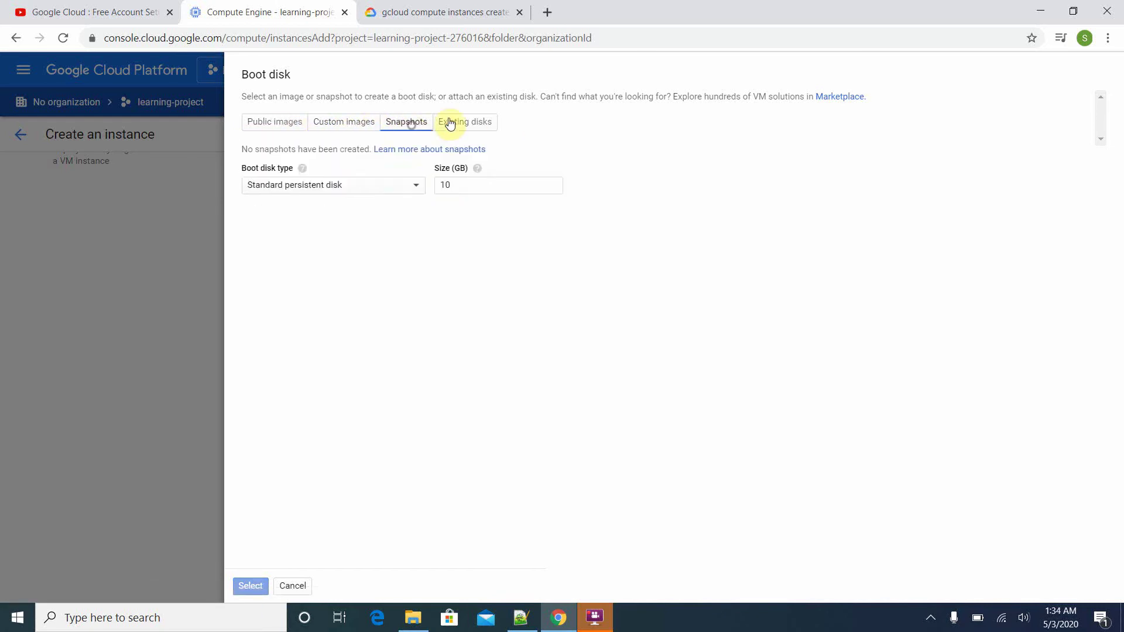
{"action": "left_click", "coordinate": [458, 130]}
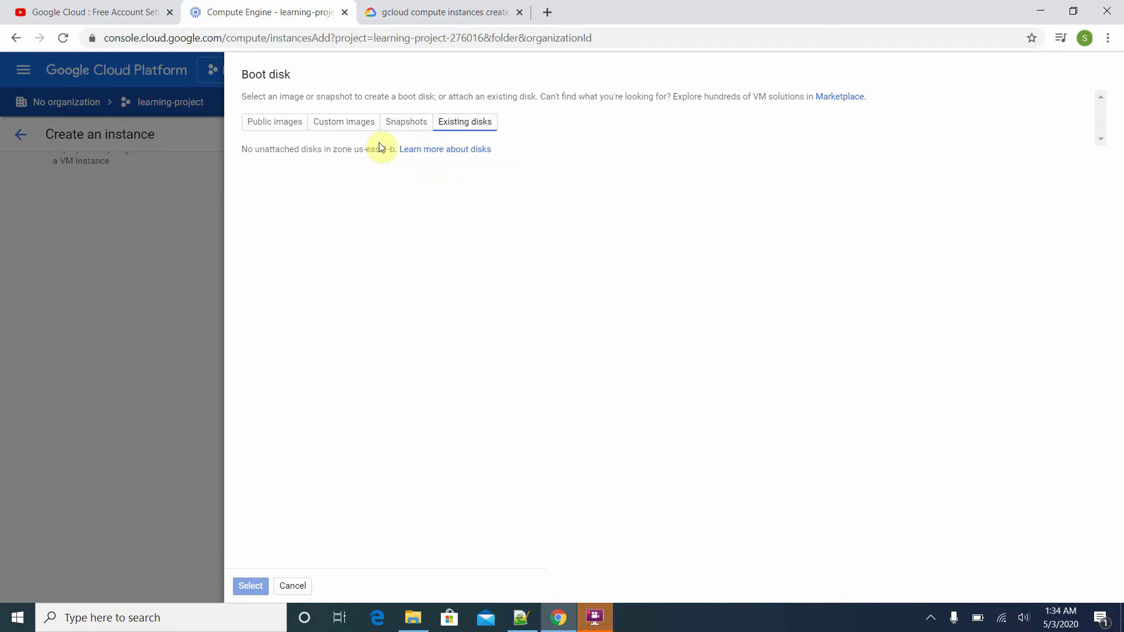
{"action": "left_click", "coordinate": [277, 129]}
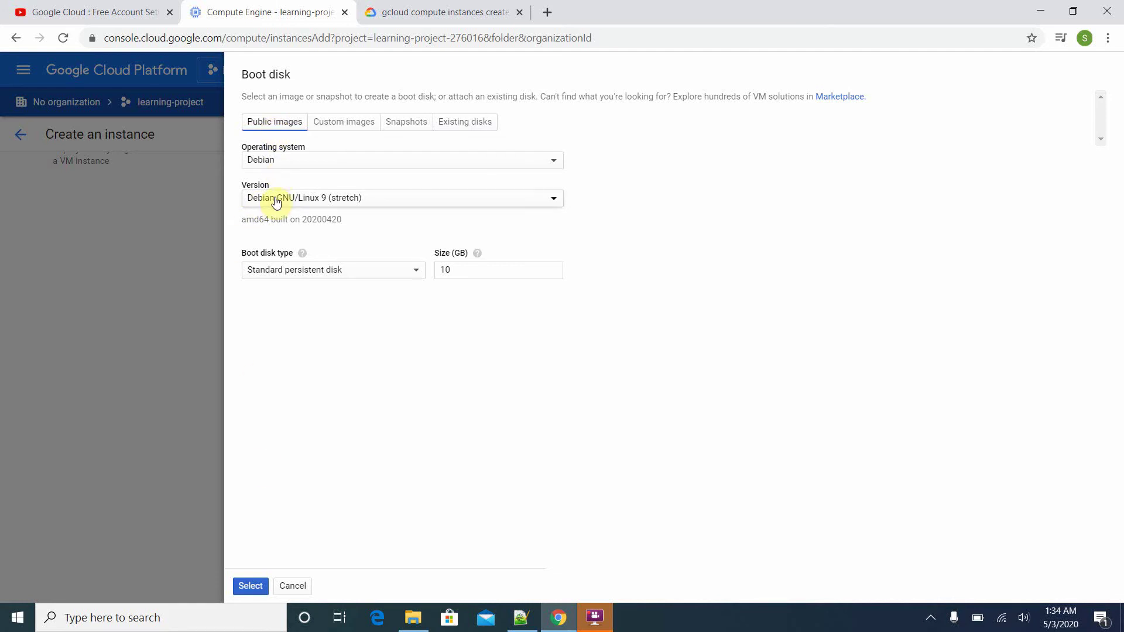
Step: Keep Standard persistent disk as the boot disk type and apply the boot disk settings
{"action": "left_click", "coordinate": [291, 276]}
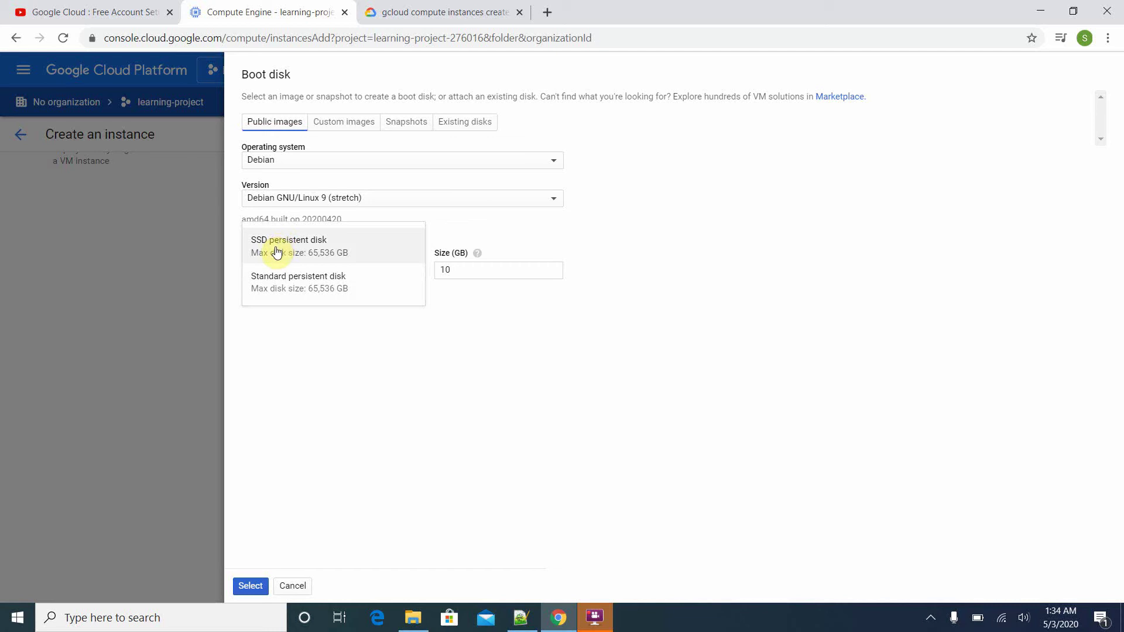
{"action": "left_click", "coordinate": [290, 284]}
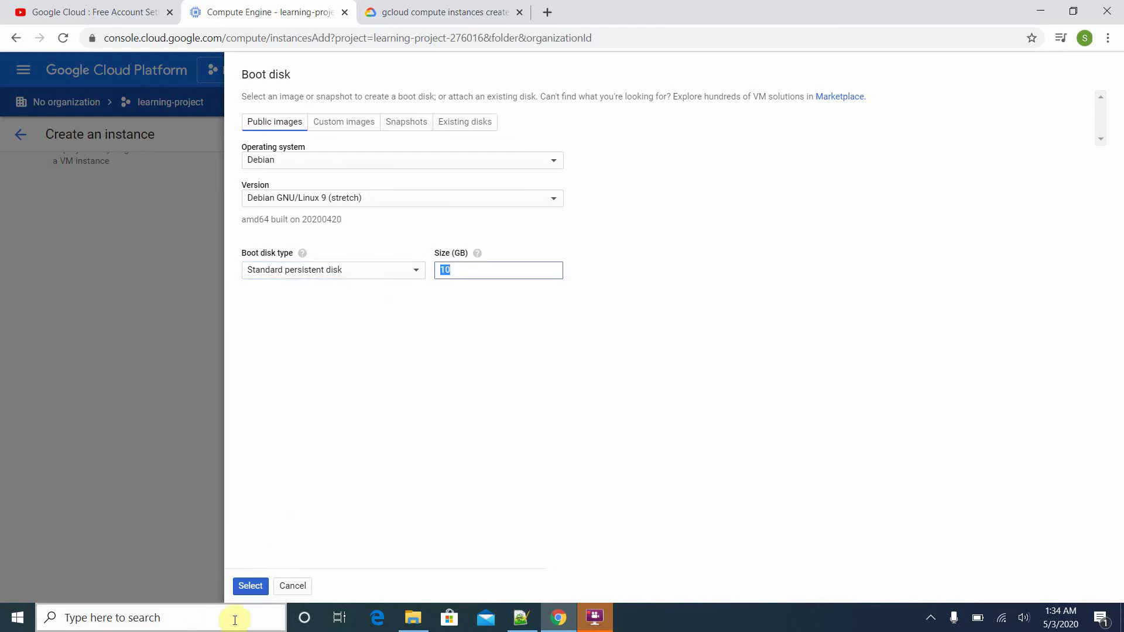
{"action": "left_click", "coordinate": [250, 586]}
Step: Review the service account choices for the instance, keeping the Compute Engine default service account
{"action": "scroll", "coordinate": [330, 482], "scroll_direction": "down", "scroll_amount": 1}
{"action": "scroll", "coordinate": [330, 482], "scroll_direction": "down", "scroll_amount": 1}
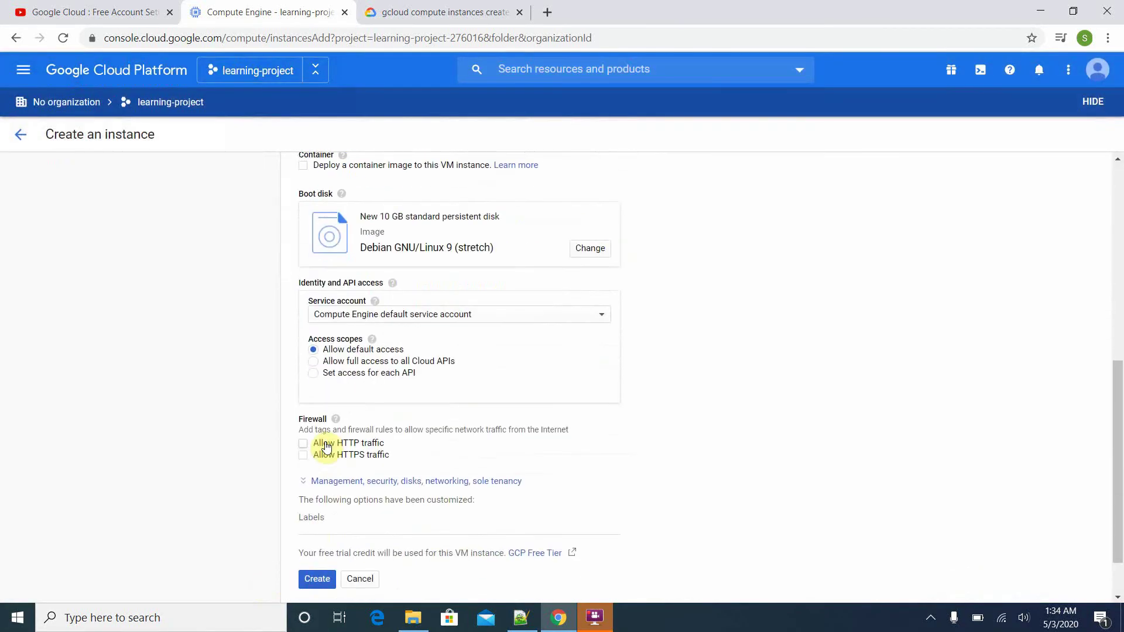
{"action": "scroll", "coordinate": [328, 359], "scroll_direction": "down", "scroll_amount": 1}
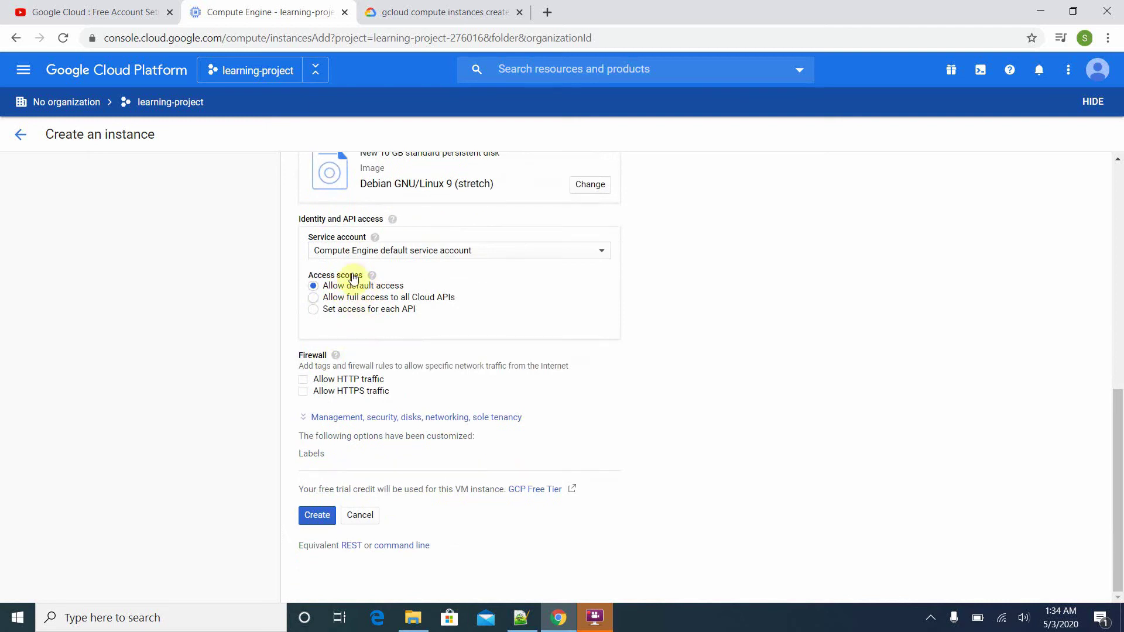
{"action": "left_click", "coordinate": [363, 250]}
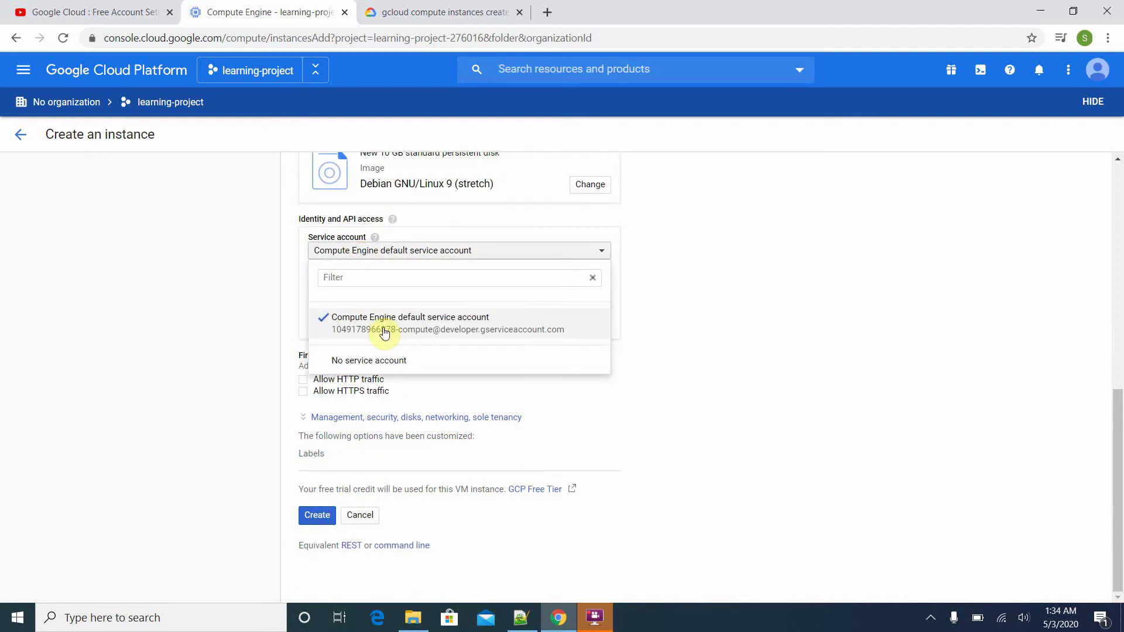
{"action": "left_click", "coordinate": [169, 347]}
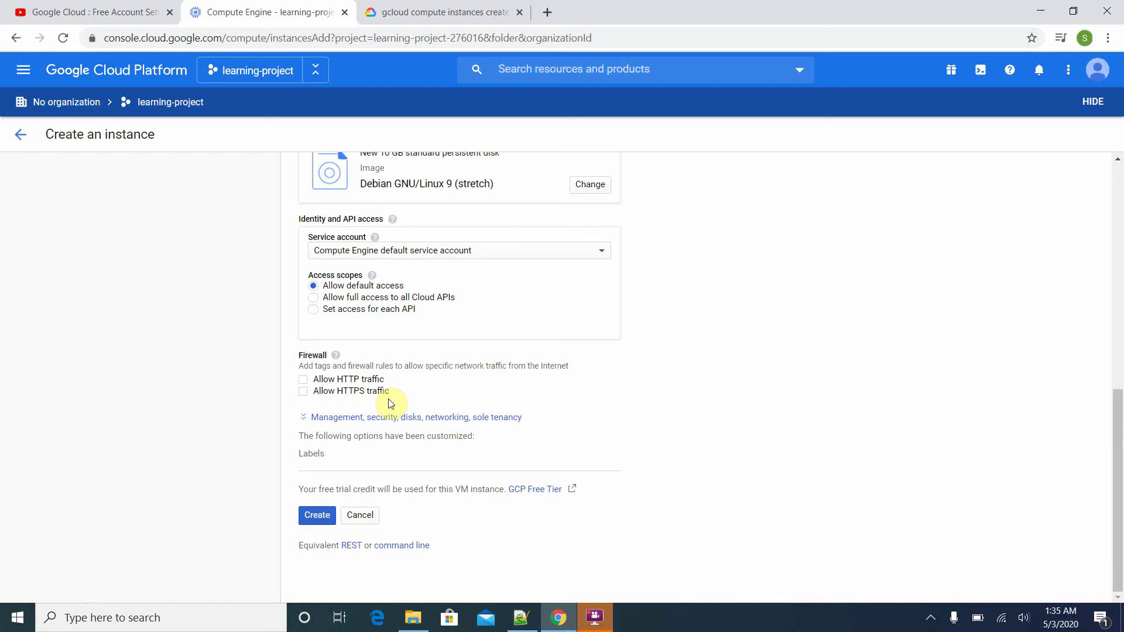
Step: Expand the instance's advanced options, review the security, disks, networking and sole tenancy settings, and return to the management settings
{"action": "left_click", "coordinate": [339, 418]}
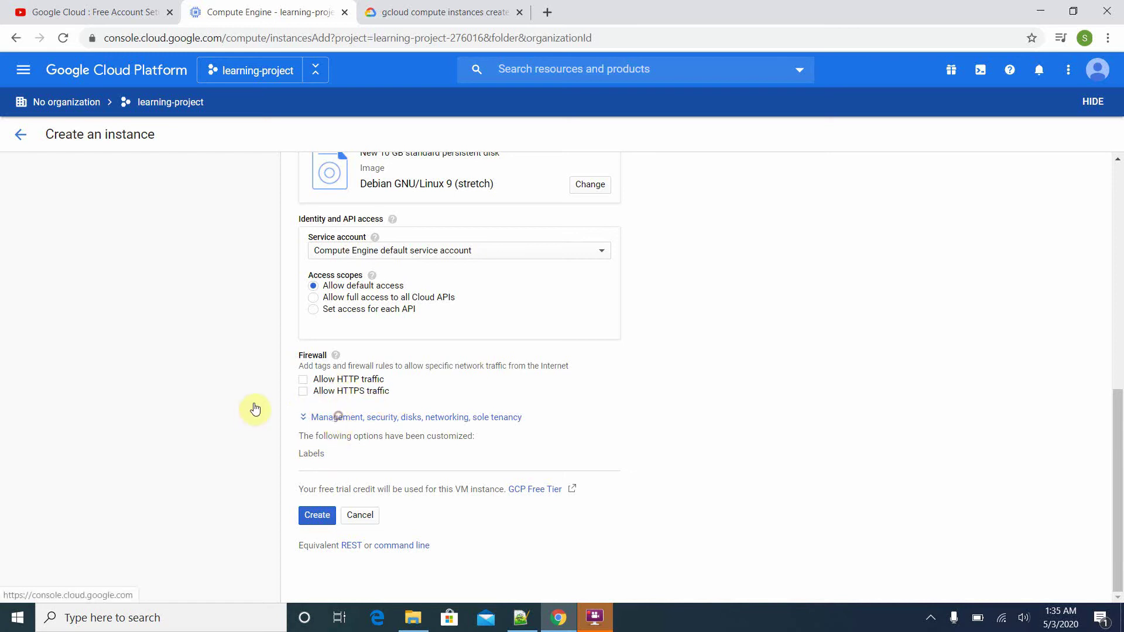
{"action": "scroll", "coordinate": [254, 415], "scroll_direction": "down", "scroll_amount": 3}
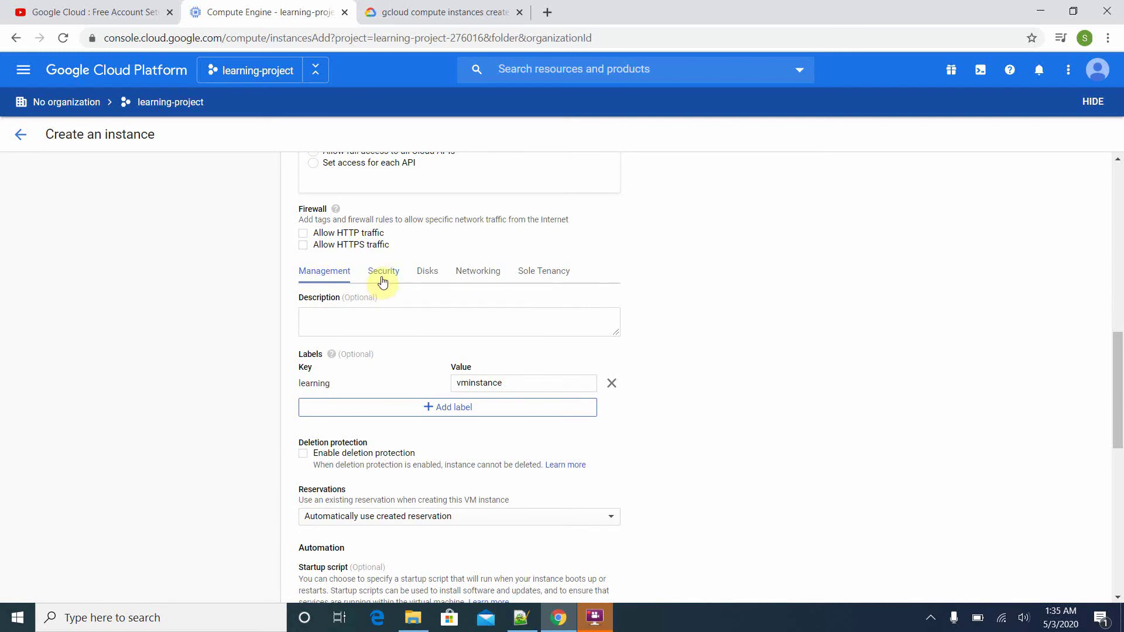
{"action": "left_click", "coordinate": [382, 280]}
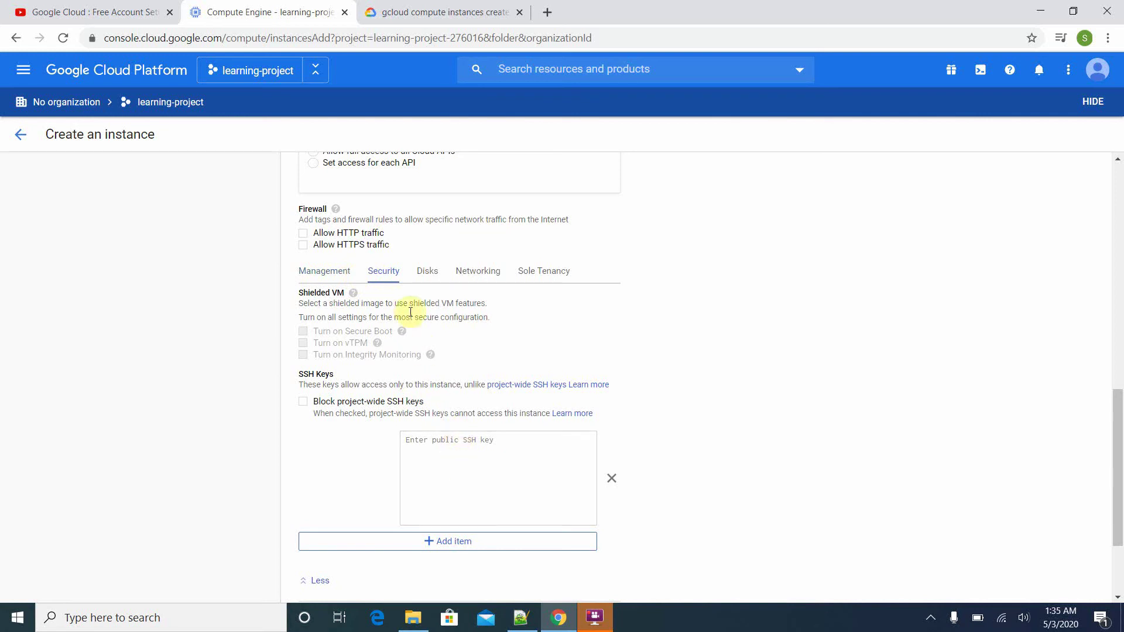
{"action": "left_click", "coordinate": [426, 275]}
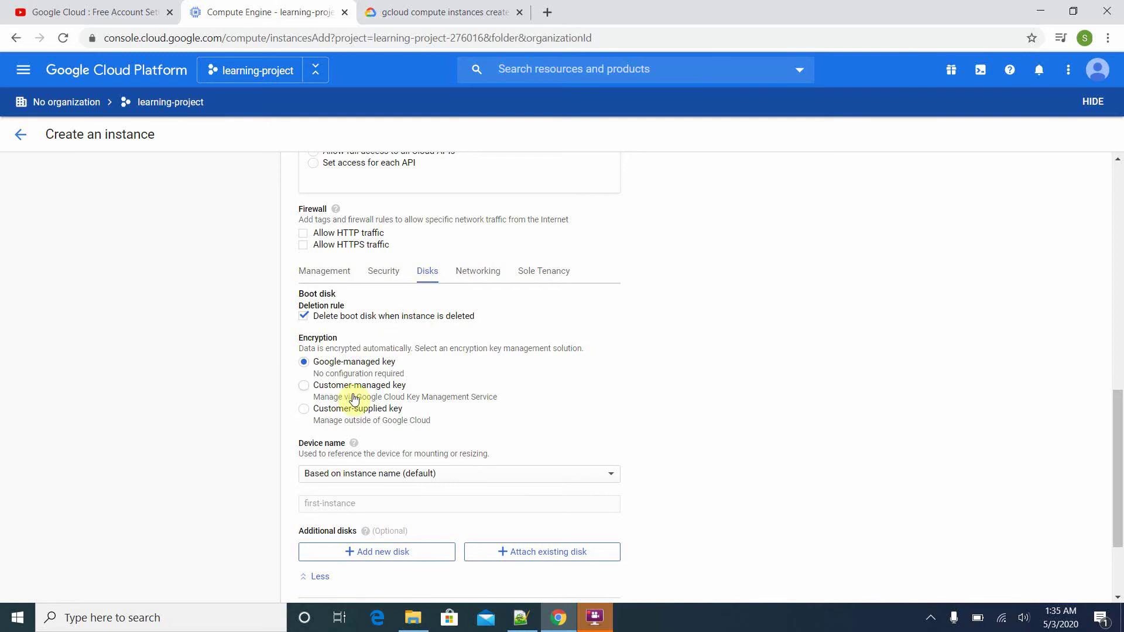
{"action": "left_click", "coordinate": [478, 271]}
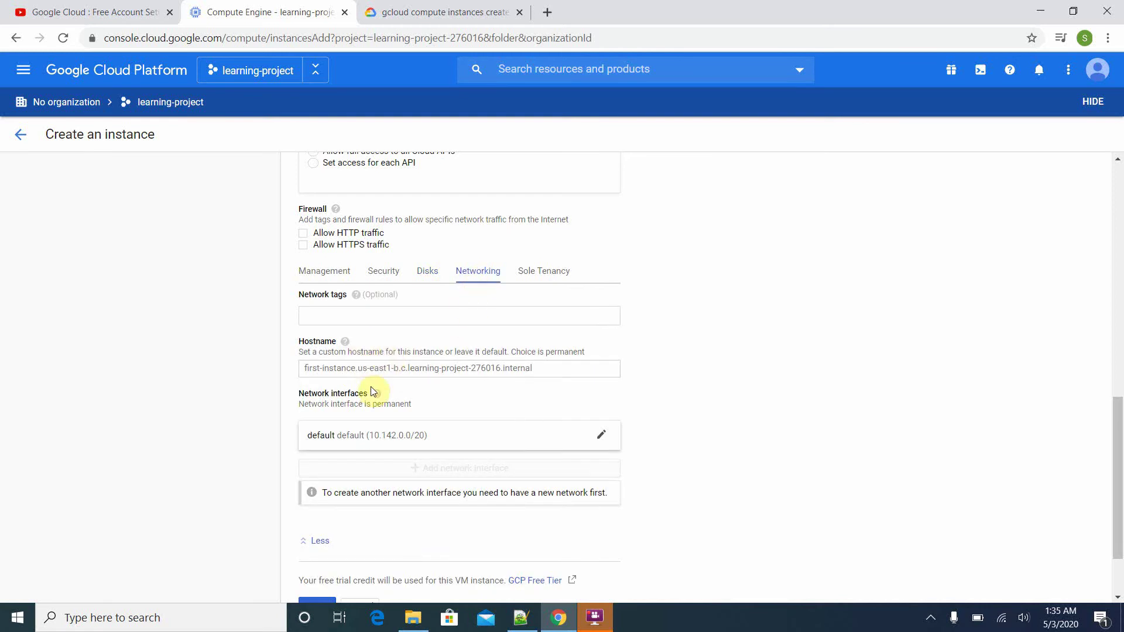
{"action": "left_click", "coordinate": [531, 279]}
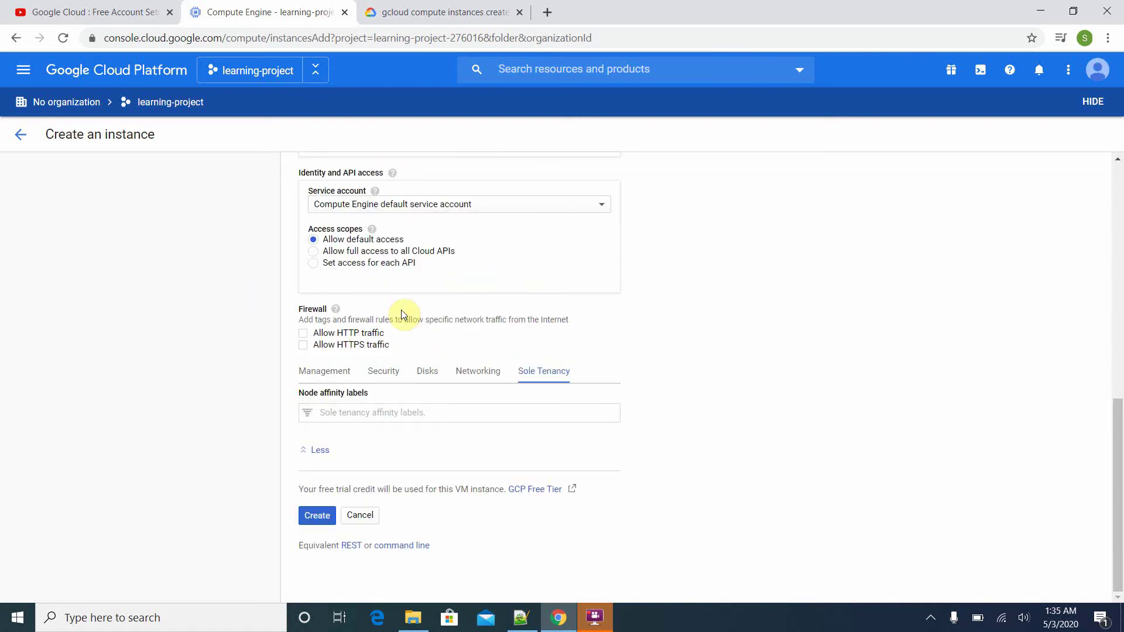
{"action": "left_click", "coordinate": [317, 381]}
Step: Enter yum install gzip -y as the instance's startup script
{"action": "scroll", "coordinate": [293, 382], "scroll_direction": "down", "scroll_amount": 5}
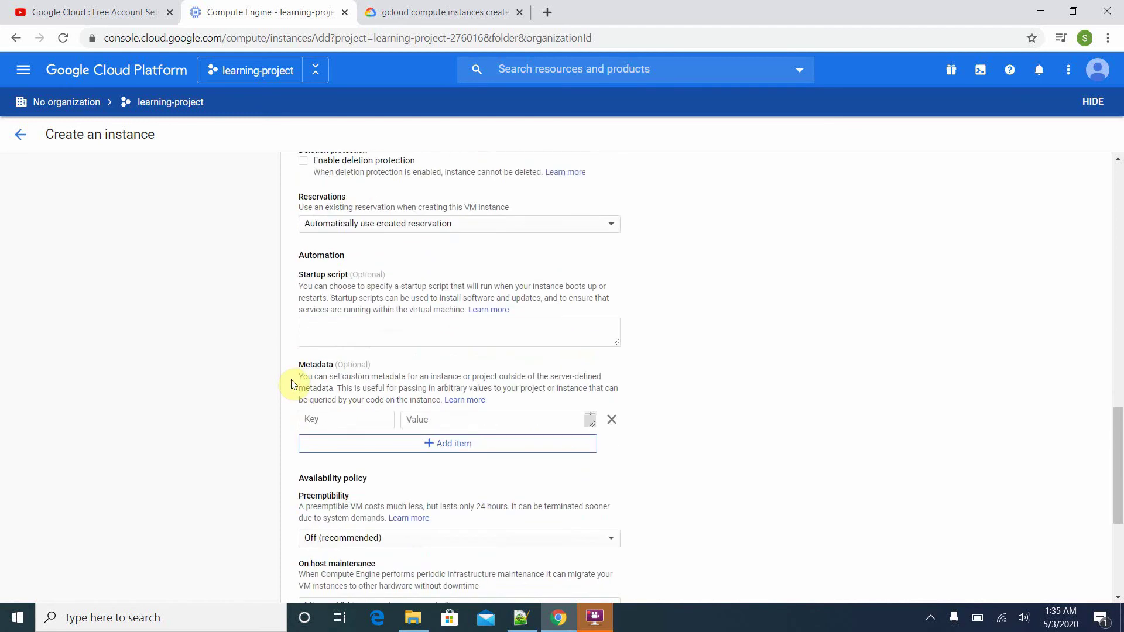
{"action": "left_click", "coordinate": [338, 332]}
{"action": "left_click_drag", "start_coordinate": [296, 275], "coordinate": [352, 275]}
{"action": "left_click", "coordinate": [321, 276]}
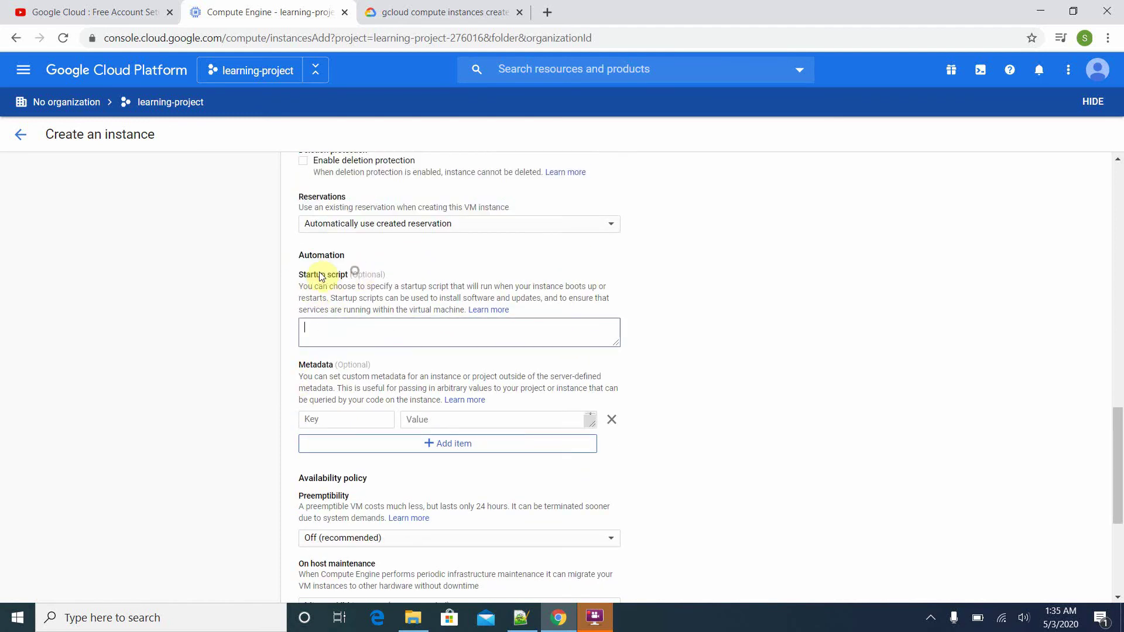
{"action": "triple_click", "coordinate": [316, 275]}
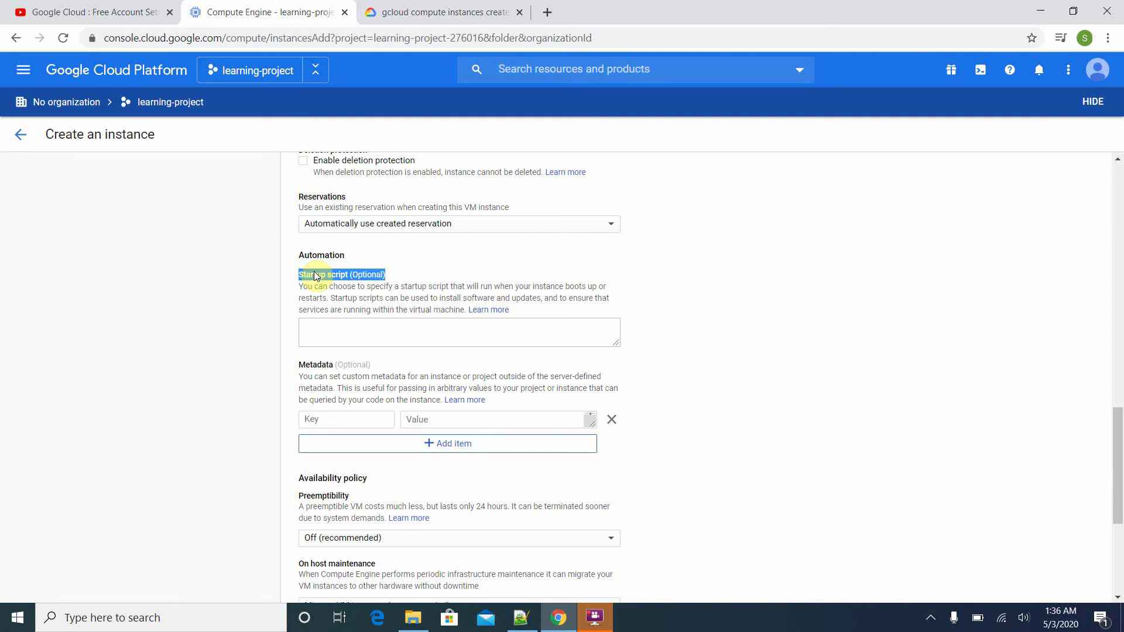
{"action": "left_click", "coordinate": [332, 337]}
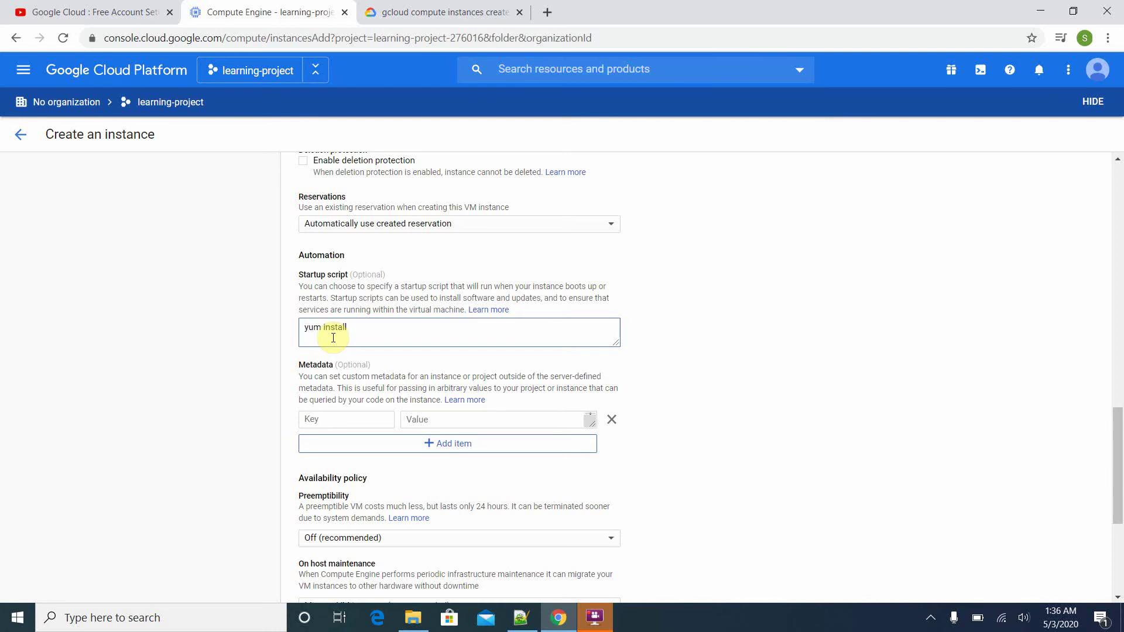
{"action": "type", "text": "yum install gzip"}
{"action": "key", "text": "Return"}
{"action": "key", "text": "BackSpace"}
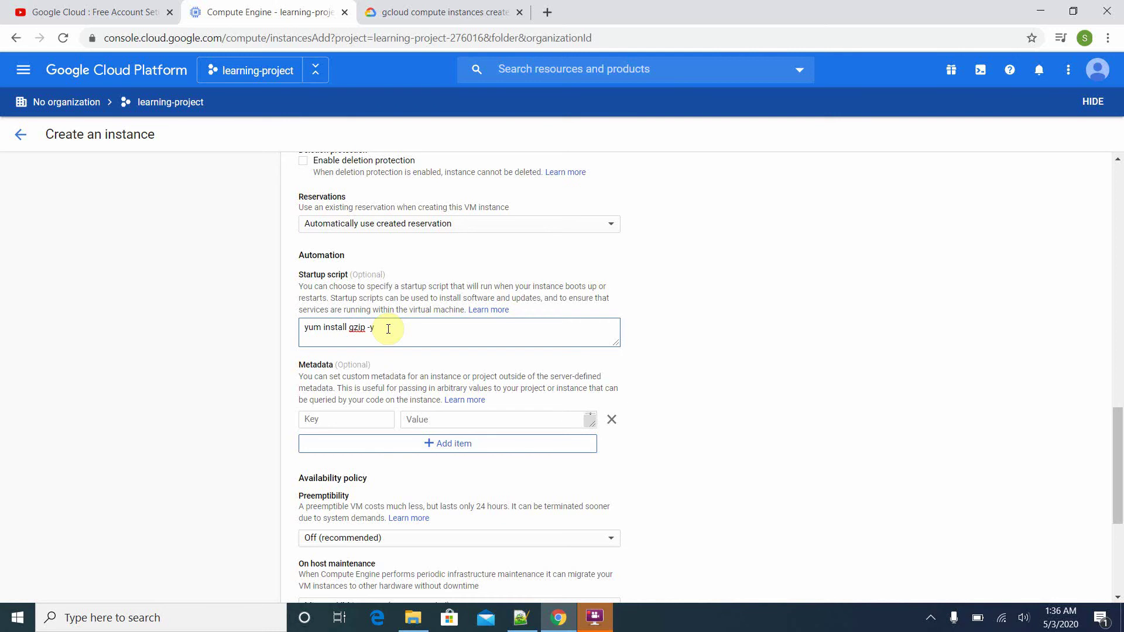
Step: Create the instance with the default availability policy and open the details page of first-instance
{"action": "scroll", "coordinate": [388, 329], "scroll_direction": "down", "scroll_amount": 1}
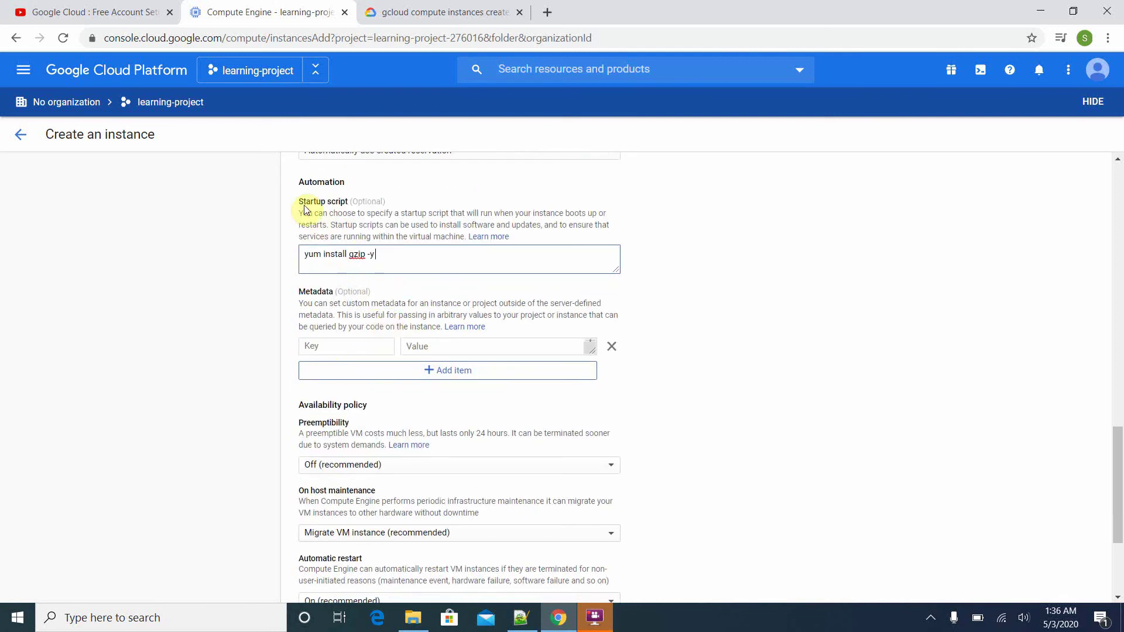
{"action": "left_click_drag", "start_coordinate": [297, 198], "coordinate": [344, 205]}
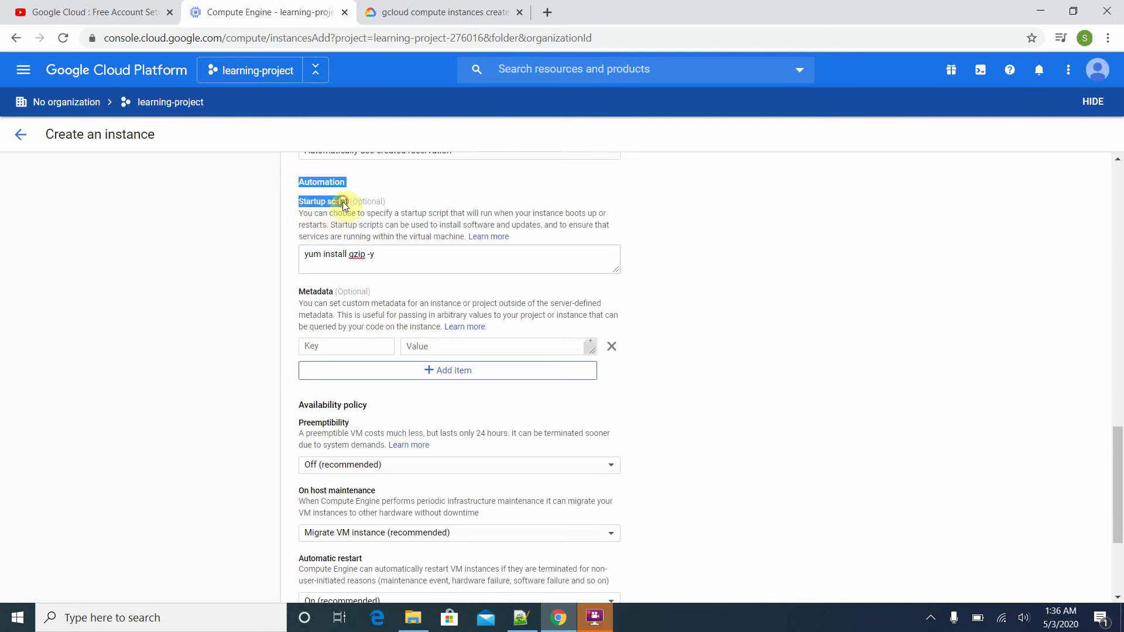
{"action": "triple_click", "coordinate": [394, 253]}
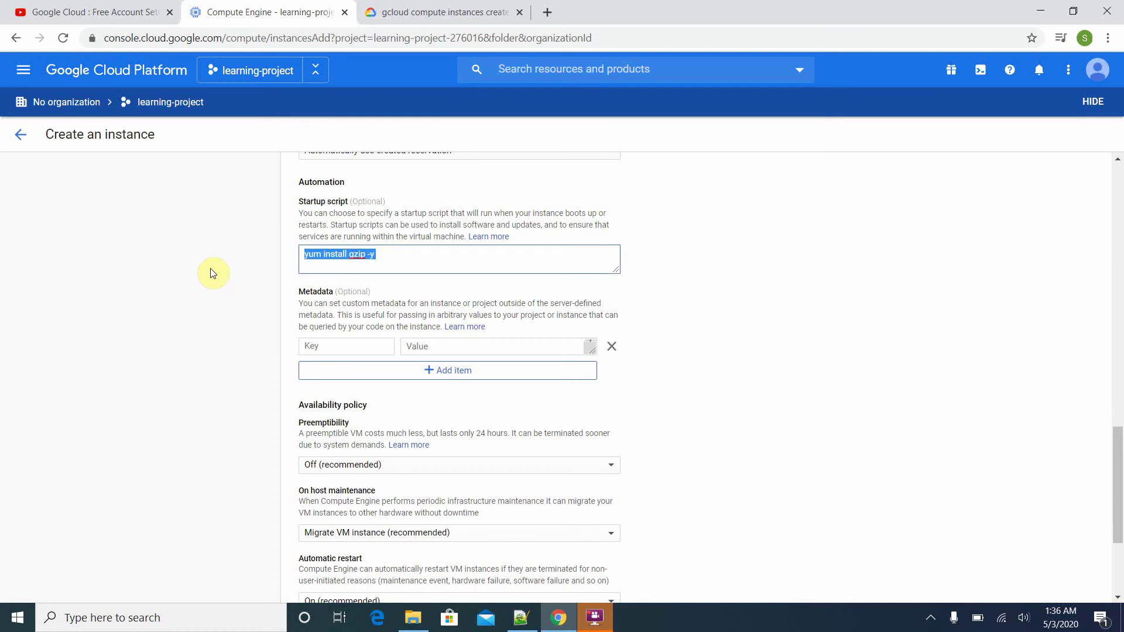
{"action": "scroll", "coordinate": [185, 319], "scroll_direction": "down", "scroll_amount": 1}
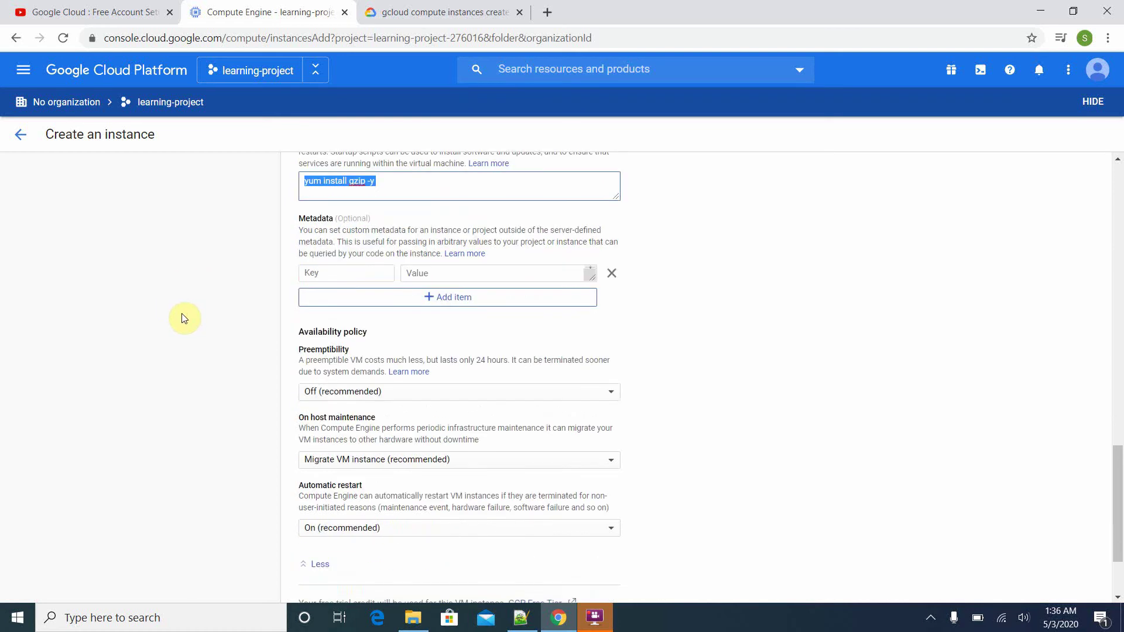
{"action": "scroll", "coordinate": [338, 361], "scroll_direction": "down", "scroll_amount": 1}
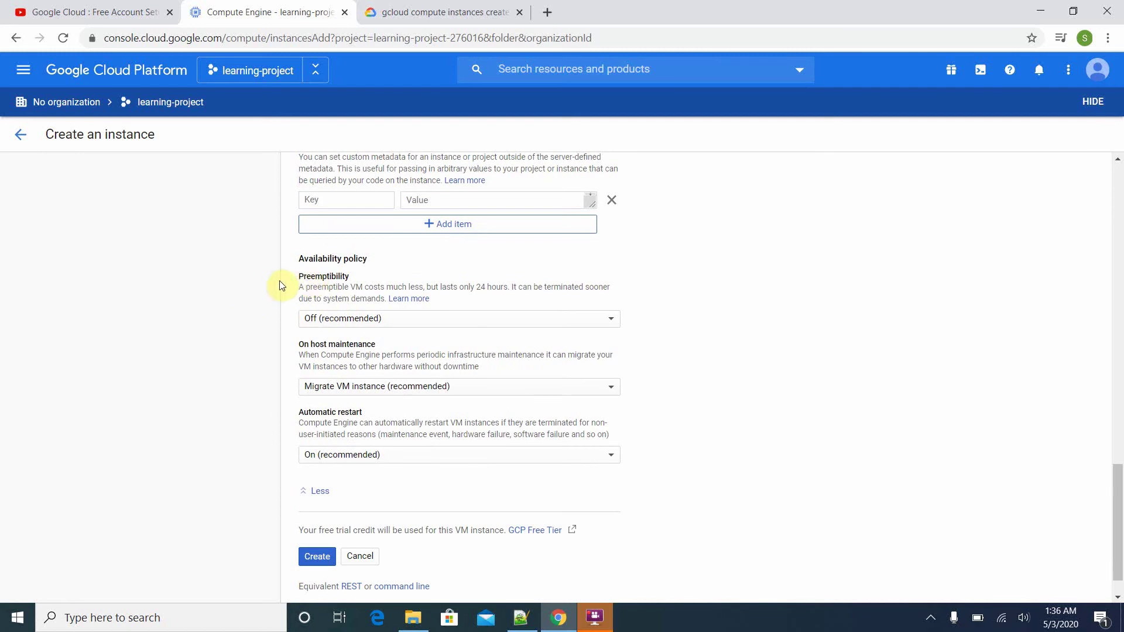
{"action": "left_click_drag", "start_coordinate": [297, 278], "coordinate": [355, 280]}
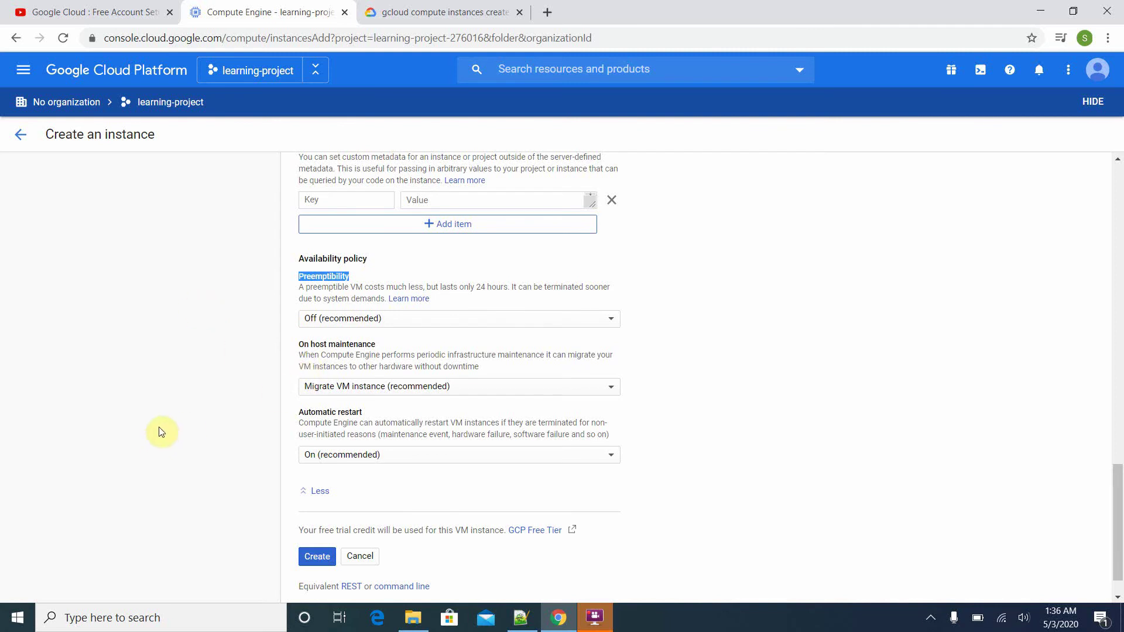
{"action": "scroll", "coordinate": [278, 413], "scroll_direction": "down", "scroll_amount": 1}
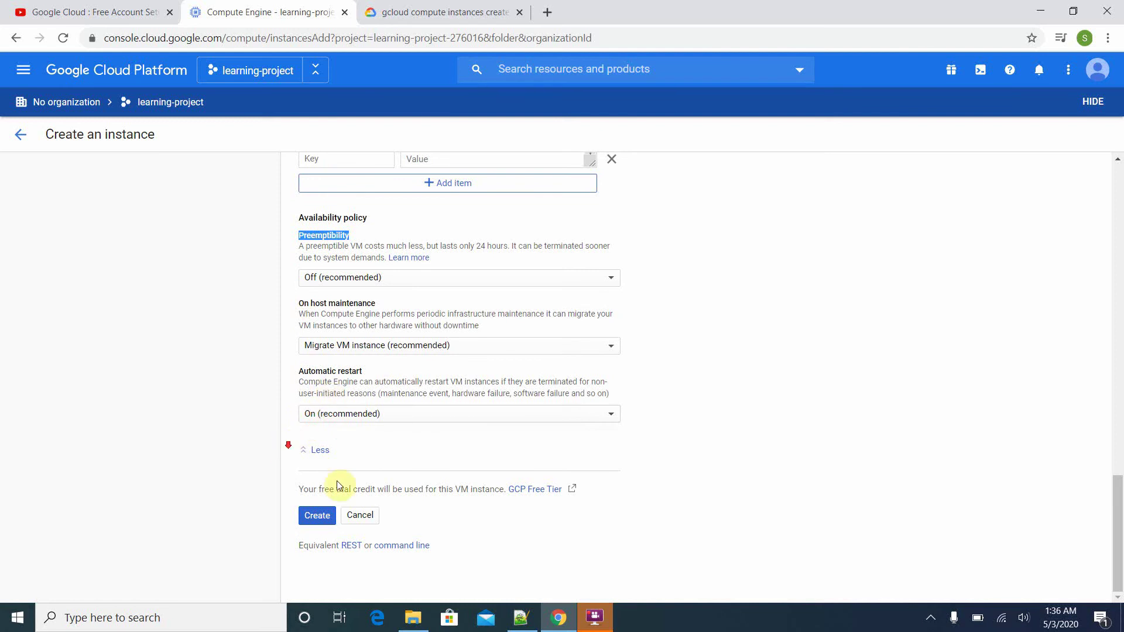
{"action": "left_click", "coordinate": [317, 515]}
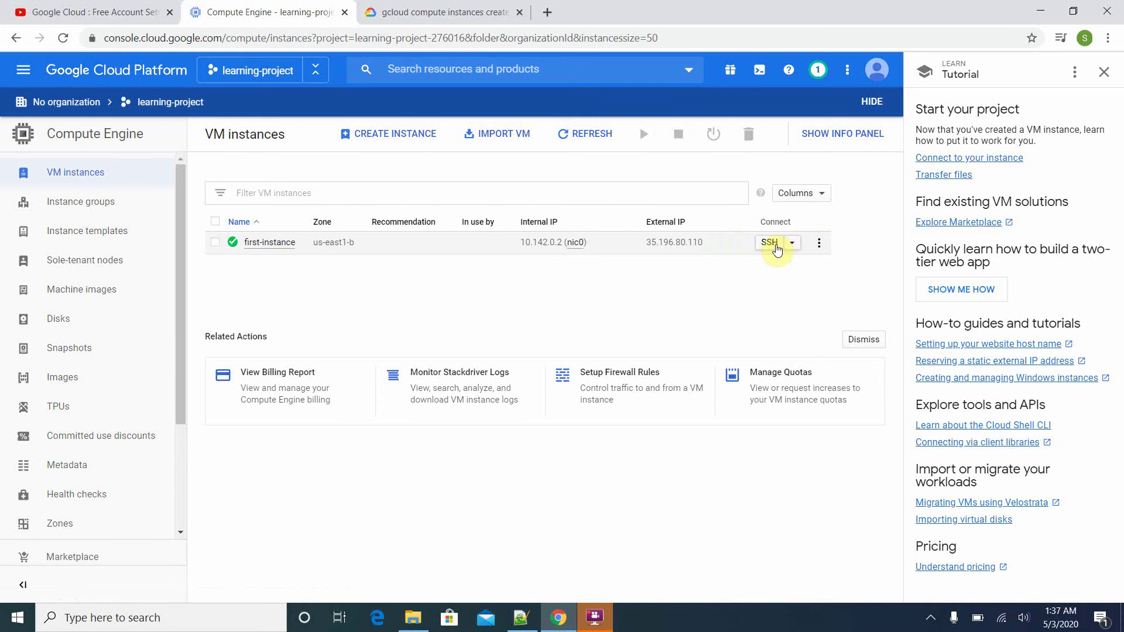
{"action": "left_click", "coordinate": [265, 250]}
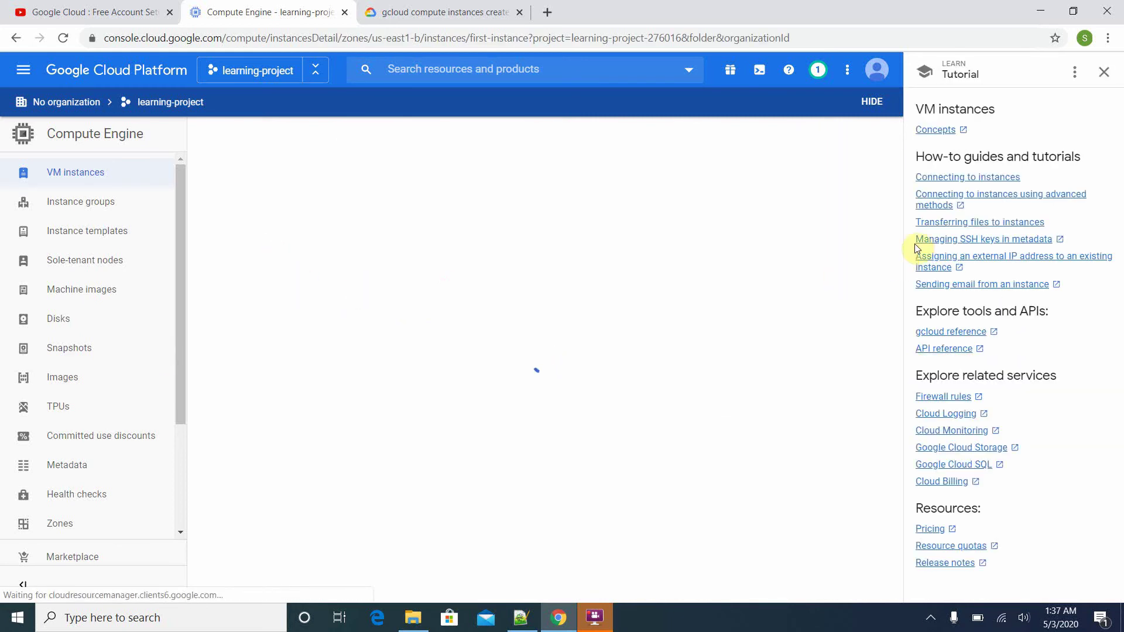
Step: Review first-instance's details, including its instance ID, machine type, reservation, CPU platform, network interfaces, firewalls, boot disk and availability policies
{"action": "scroll", "coordinate": [320, 313], "scroll_direction": "down", "scroll_amount": 1}
{"action": "scroll", "coordinate": [319, 311], "scroll_direction": "down", "scroll_amount": 4}
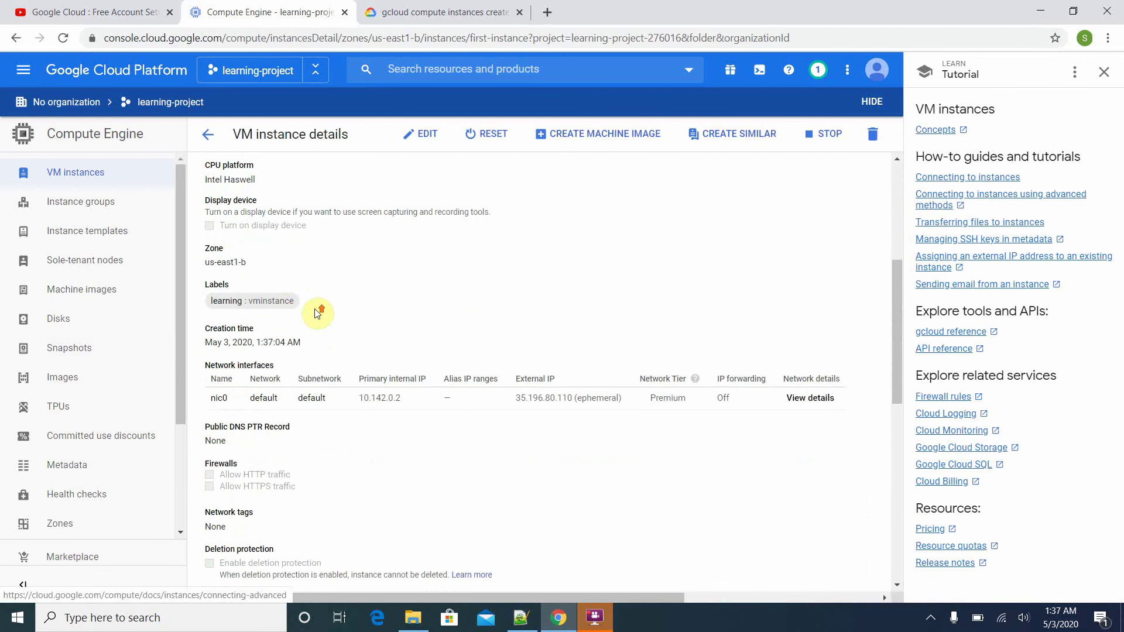
{"action": "scroll", "coordinate": [319, 311], "scroll_direction": "up", "scroll_amount": 5}
{"action": "scroll", "coordinate": [311, 310], "scroll_direction": "down", "scroll_amount": 1}
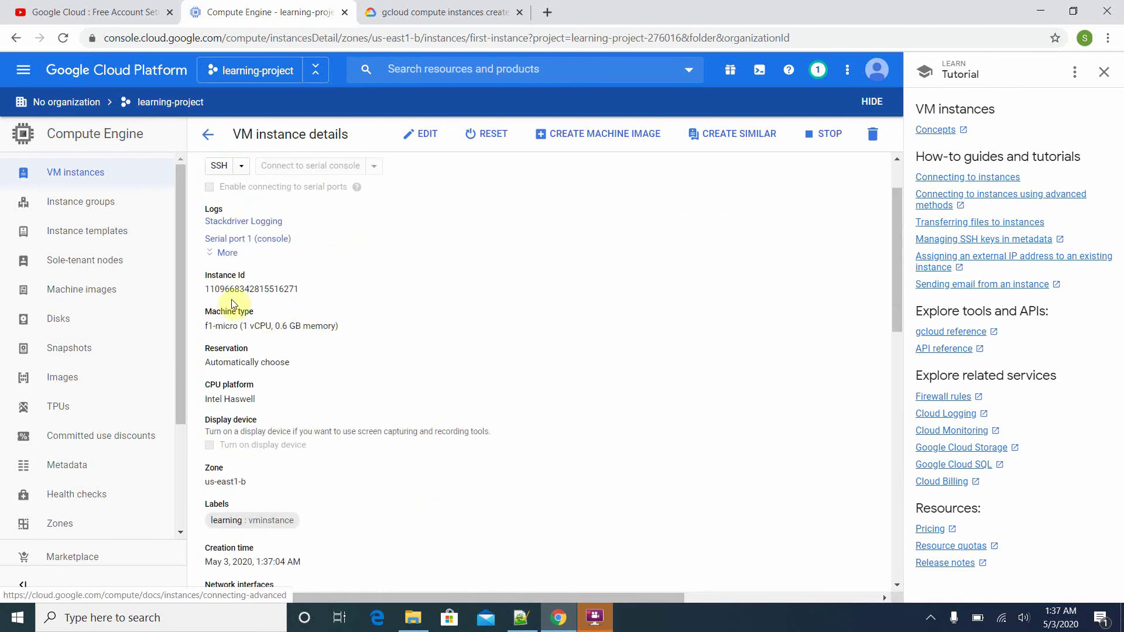
{"action": "left_click_drag", "start_coordinate": [215, 289], "coordinate": [326, 287]}
{"action": "left_click_drag", "start_coordinate": [209, 328], "coordinate": [246, 328]}
{"action": "left_click_drag", "start_coordinate": [215, 362], "coordinate": [265, 362]}
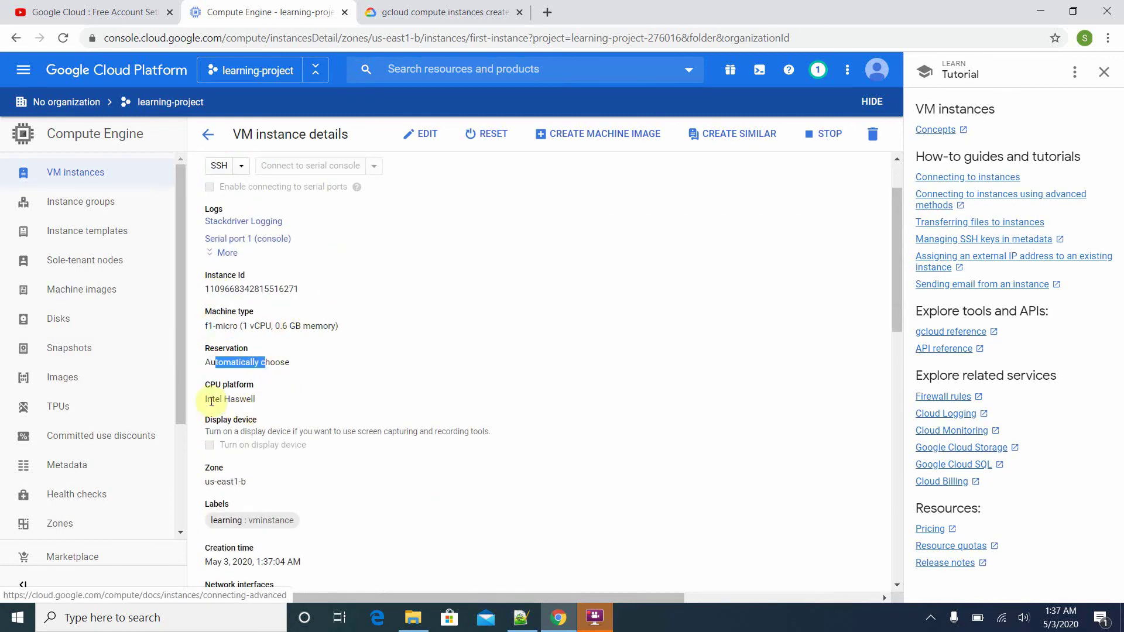
{"action": "left_click_drag", "start_coordinate": [212, 399], "coordinate": [256, 398]}
{"action": "scroll", "coordinate": [267, 411], "scroll_direction": "down", "scroll_amount": 2}
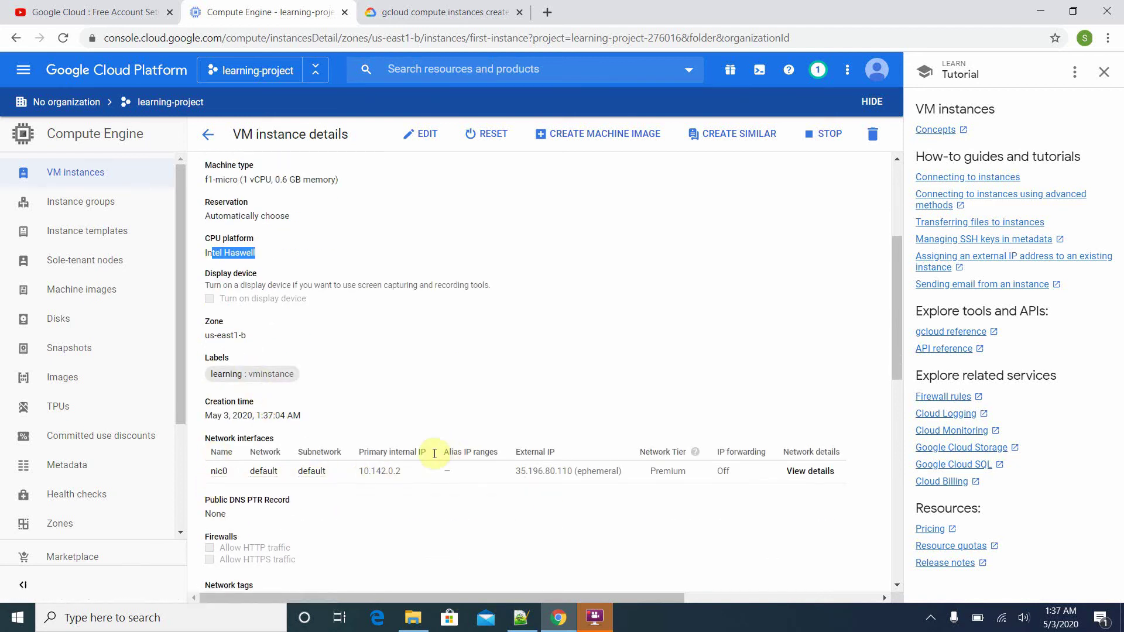
{"action": "left_click_drag", "start_coordinate": [359, 452], "coordinate": [396, 452]}
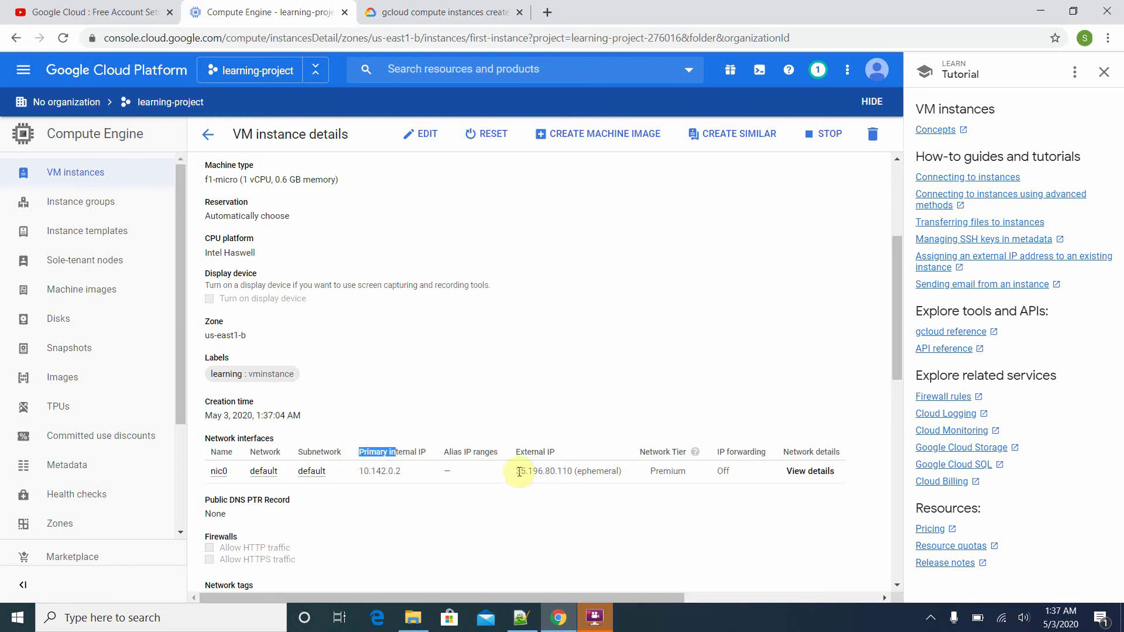
{"action": "left_click_drag", "start_coordinate": [515, 471], "coordinate": [567, 470]}
{"action": "scroll", "coordinate": [468, 434], "scroll_direction": "down", "scroll_amount": 3}
{"action": "scroll", "coordinate": [239, 419], "scroll_direction": "down", "scroll_amount": 4}
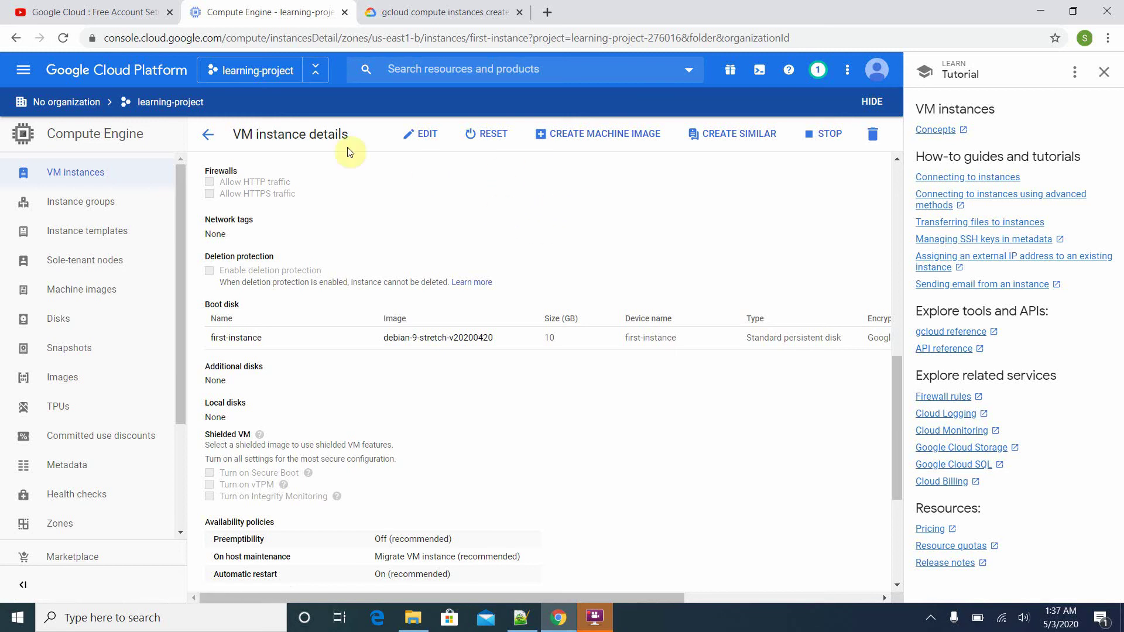
Step: Open first-instance for editing and review its editable settings, expanding the Cloud API access scope details
{"action": "left_click", "coordinate": [423, 130]}
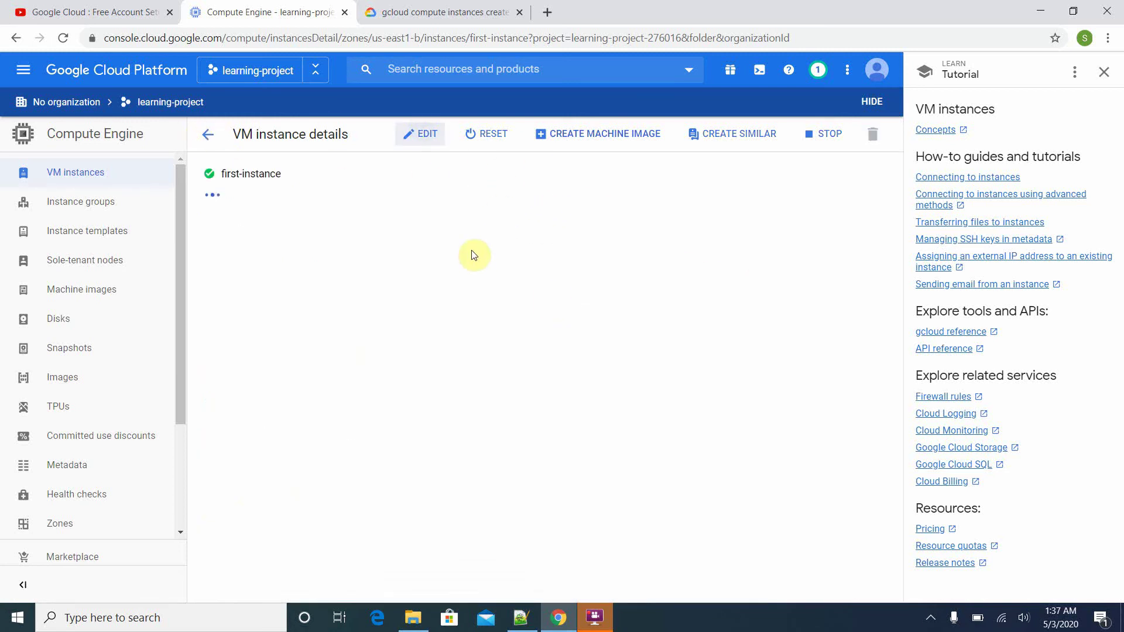
{"action": "scroll", "coordinate": [474, 254], "scroll_direction": "down", "scroll_amount": 10}
{"action": "scroll", "coordinate": [474, 254], "scroll_direction": "down", "scroll_amount": 5}
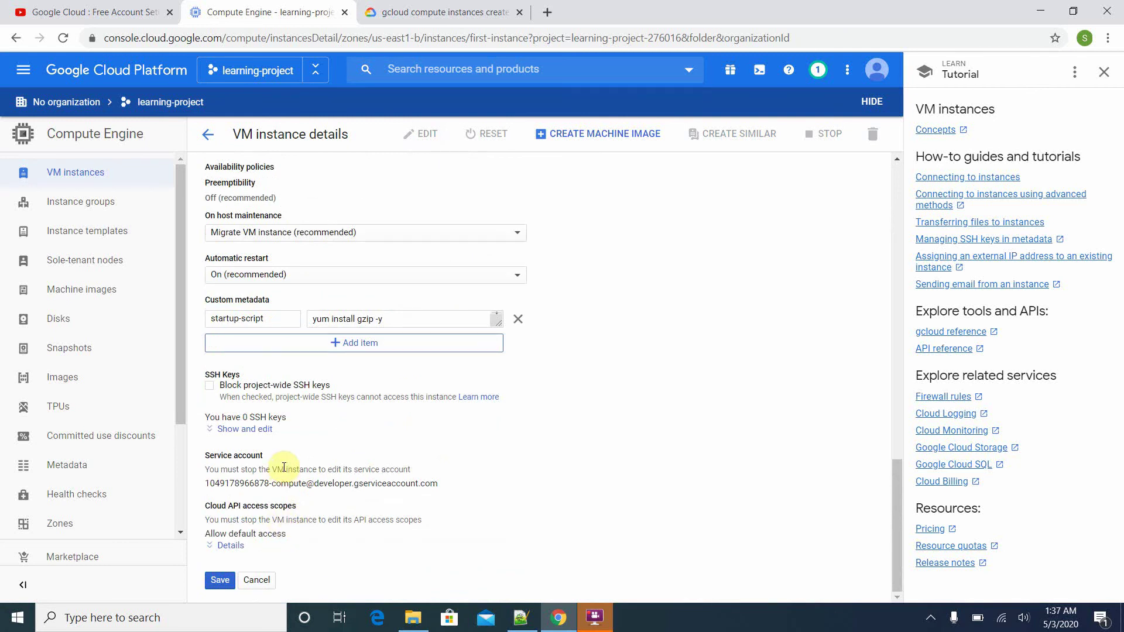
{"action": "scroll", "coordinate": [263, 223], "scroll_direction": "up", "scroll_amount": 6}
{"action": "scroll", "coordinate": [359, 294], "scroll_direction": "down", "scroll_amount": 8}
{"action": "left_click", "coordinate": [230, 545]}
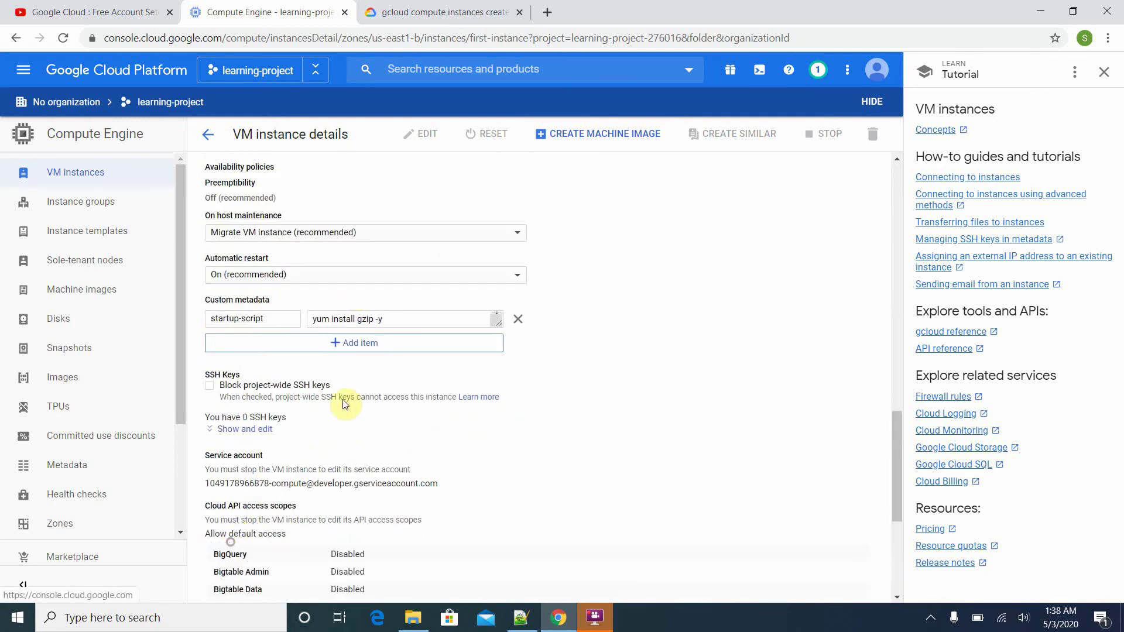
{"action": "scroll", "coordinate": [346, 404], "scroll_direction": "down", "scroll_amount": 5}
{"action": "scroll", "coordinate": [338, 400], "scroll_direction": "up", "scroll_amount": 20}
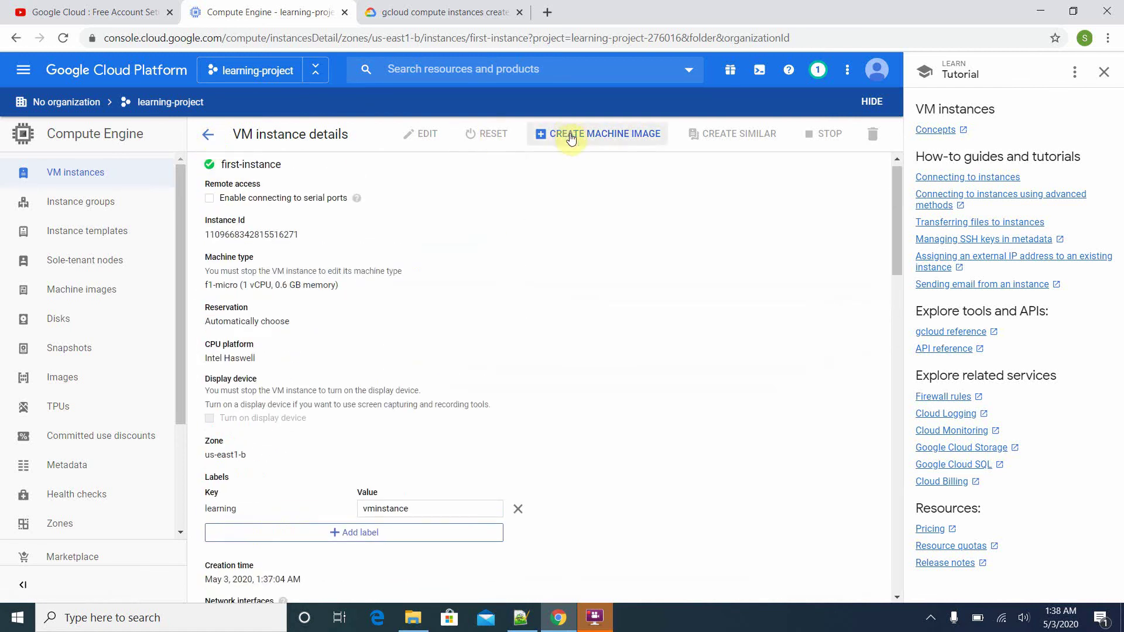
Step: Return to the VM instances list without saving and start a new instance named instance-2
{"action": "left_click", "coordinate": [75, 174]}
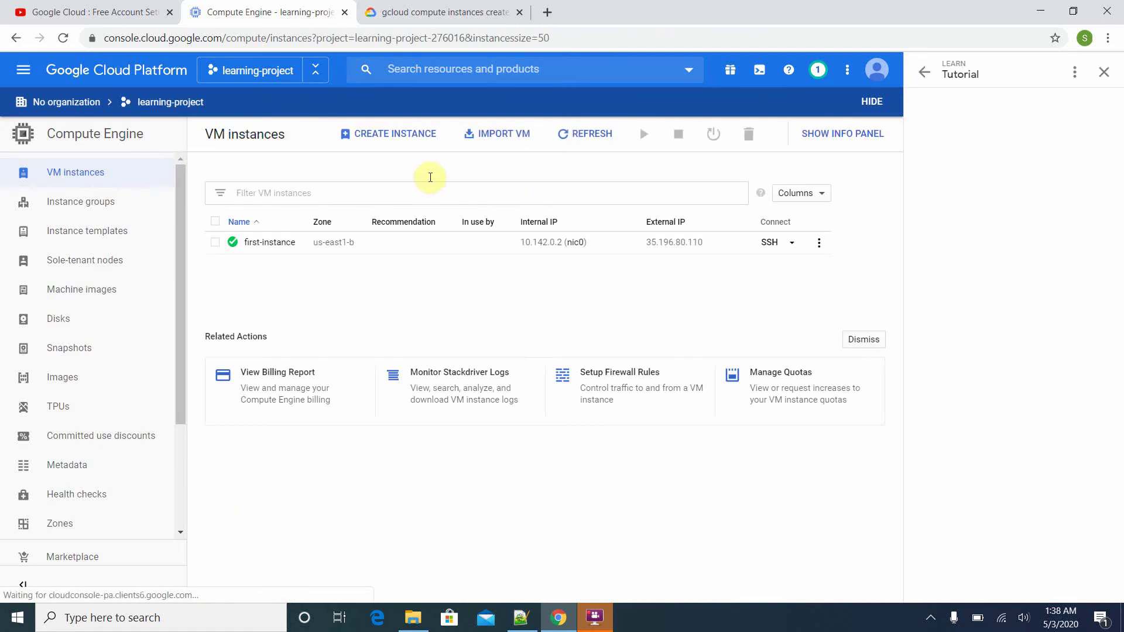
{"action": "left_click", "coordinate": [402, 133]}
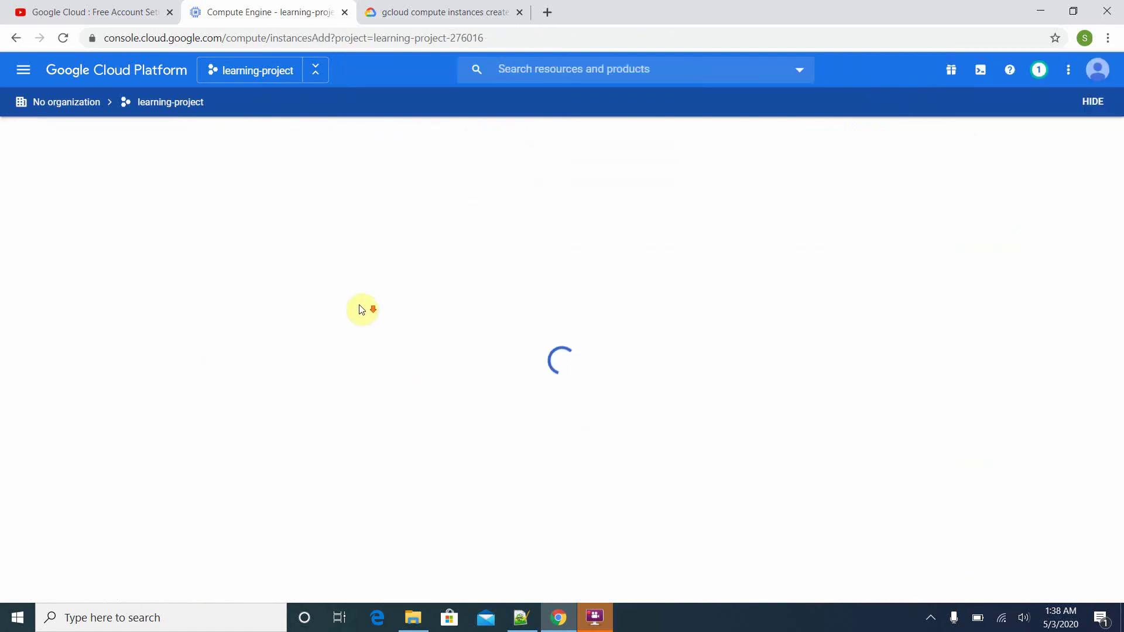
{"action": "scroll", "coordinate": [359, 307], "scroll_direction": "down", "scroll_amount": 1}
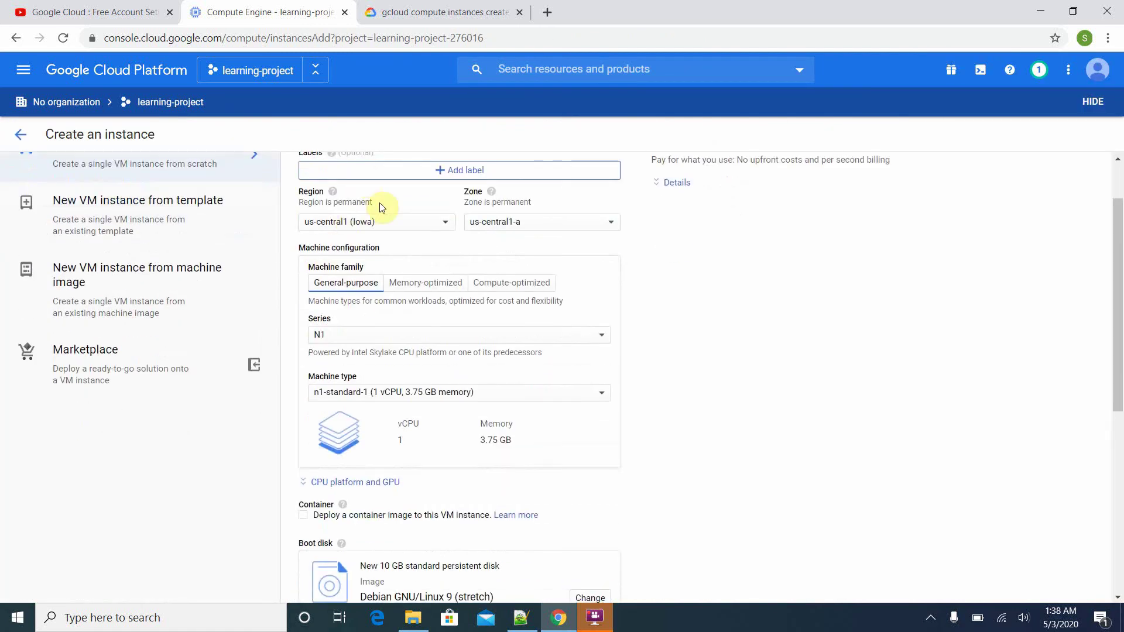
{"action": "scroll", "coordinate": [380, 203], "scroll_direction": "up", "scroll_amount": 1}
{"action": "key", "text": "BackSpace"}
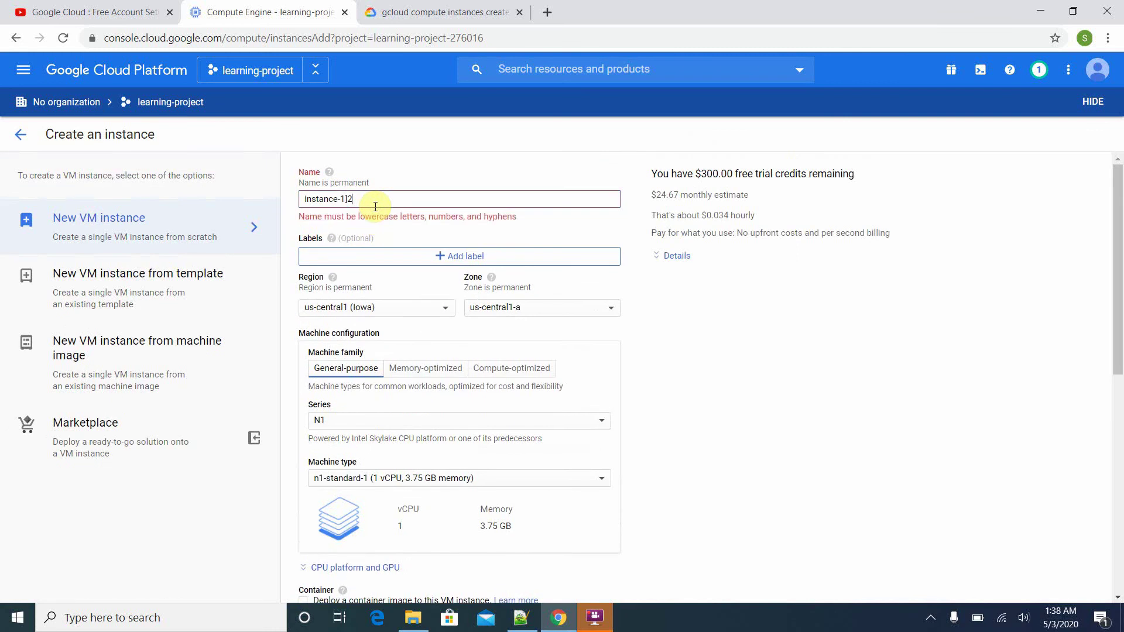
{"action": "type", "text": "2"}
Step: Set the new instance's machine type to the shared-core f1-micro
{"action": "scroll", "coordinate": [351, 469], "scroll_direction": "down", "scroll_amount": 2}
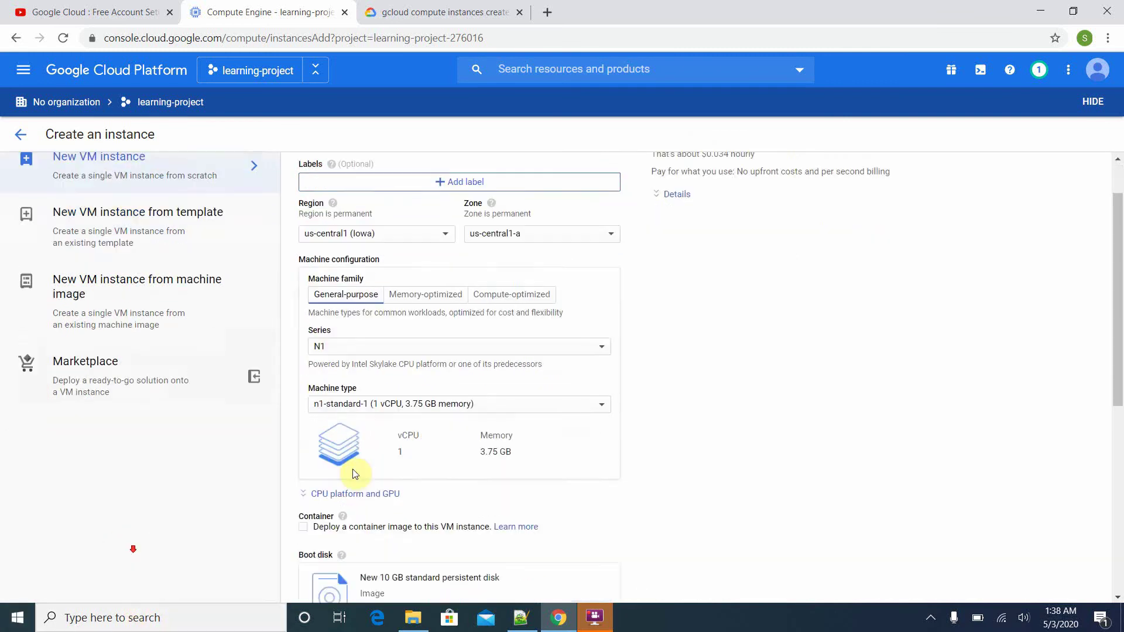
{"action": "scroll", "coordinate": [358, 441], "scroll_direction": "up", "scroll_amount": 2}
{"action": "scroll", "coordinate": [374, 388], "scroll_direction": "down", "scroll_amount": 4}
{"action": "scroll", "coordinate": [374, 388], "scroll_direction": "up", "scroll_amount": 3}
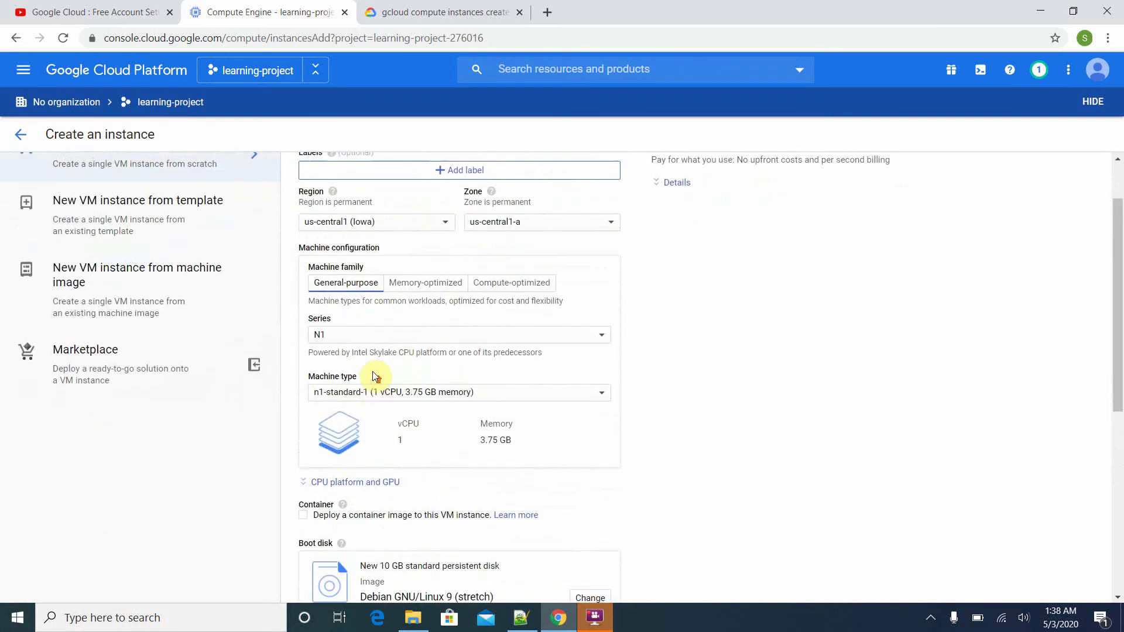
{"action": "left_click", "coordinate": [372, 390]}
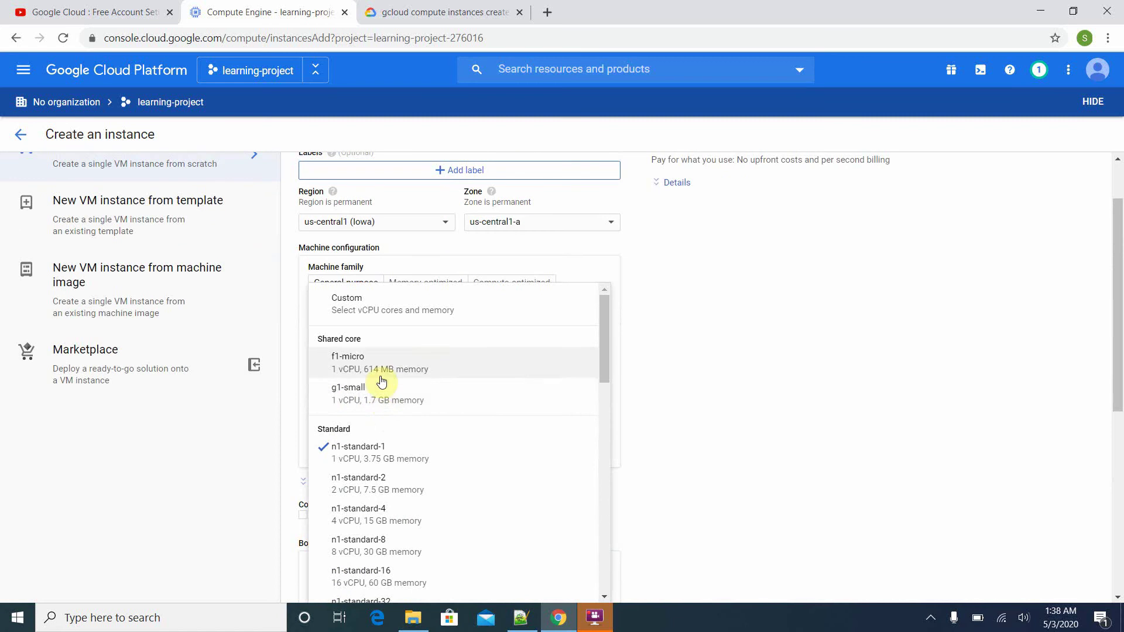
{"action": "left_click", "coordinate": [371, 356]}
{"action": "scroll", "coordinate": [439, 392], "scroll_direction": "down", "scroll_amount": 6}
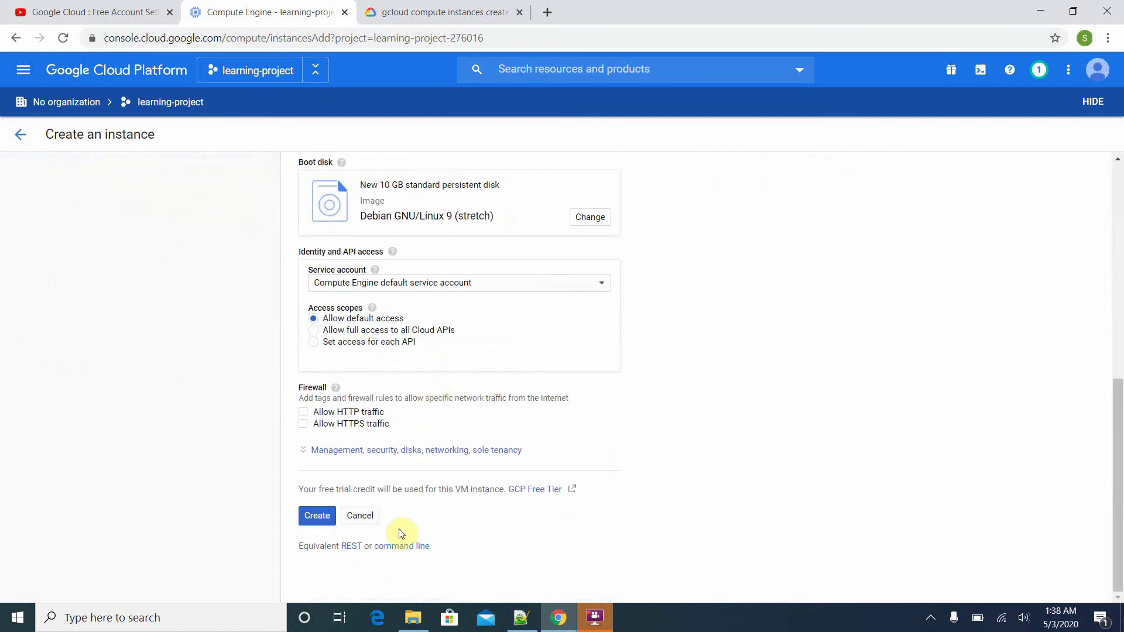
Step: Show the equivalent gcloud command line for the new instance and copy the whole command
{"action": "left_click", "coordinate": [395, 547]}
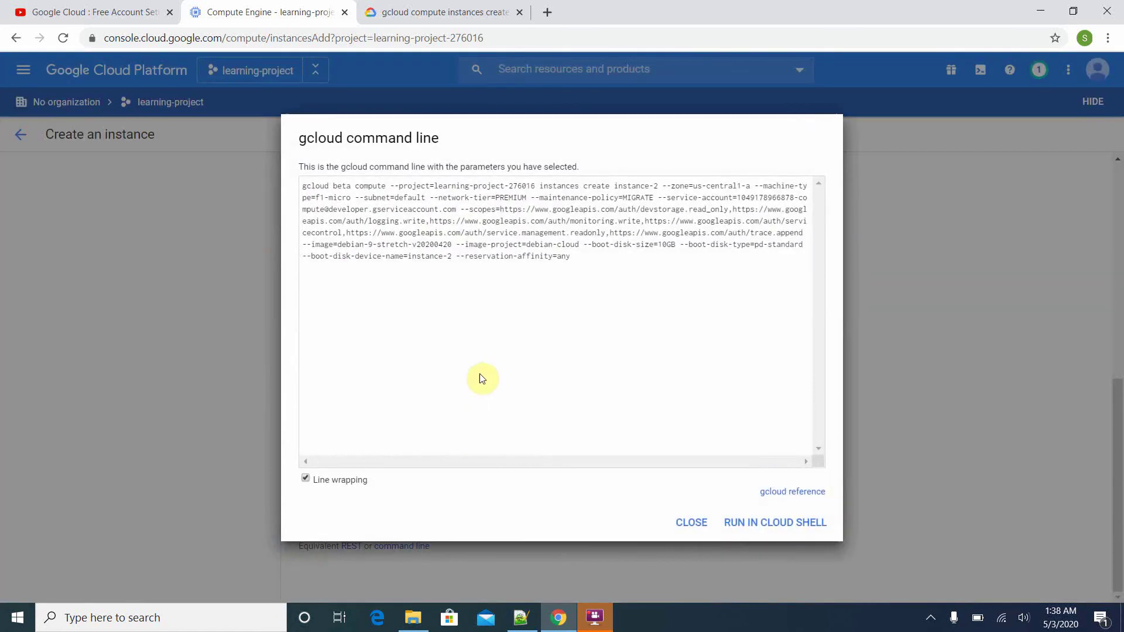
{"action": "left_click_drag", "start_coordinate": [615, 283], "coordinate": [256, 167]}
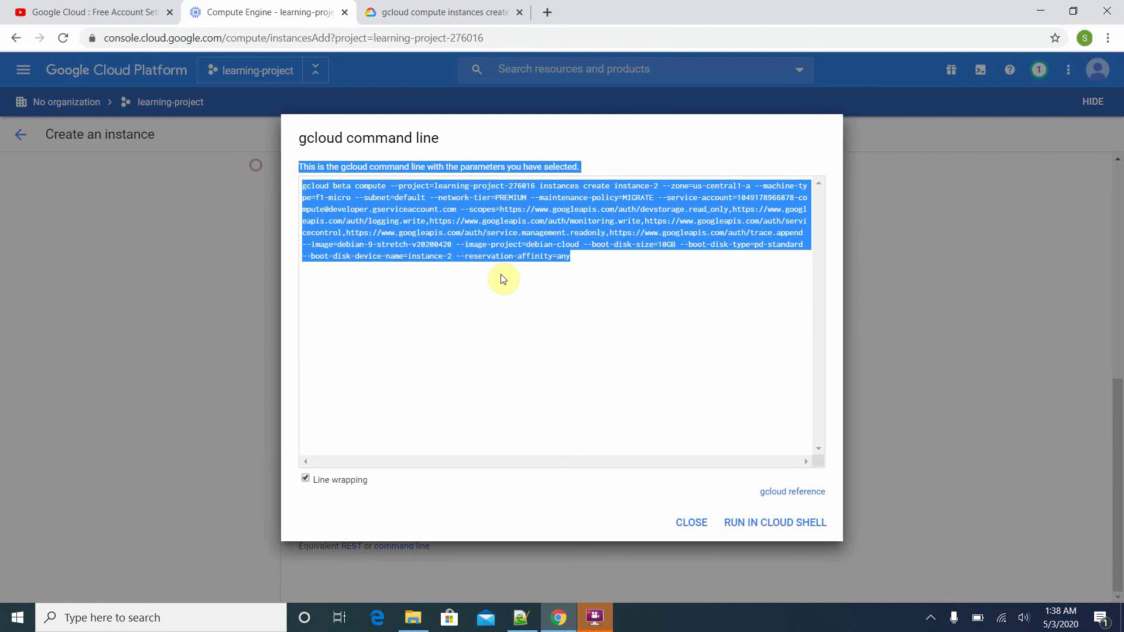
{"action": "left_click_drag", "start_coordinate": [582, 262], "coordinate": [244, 193]}
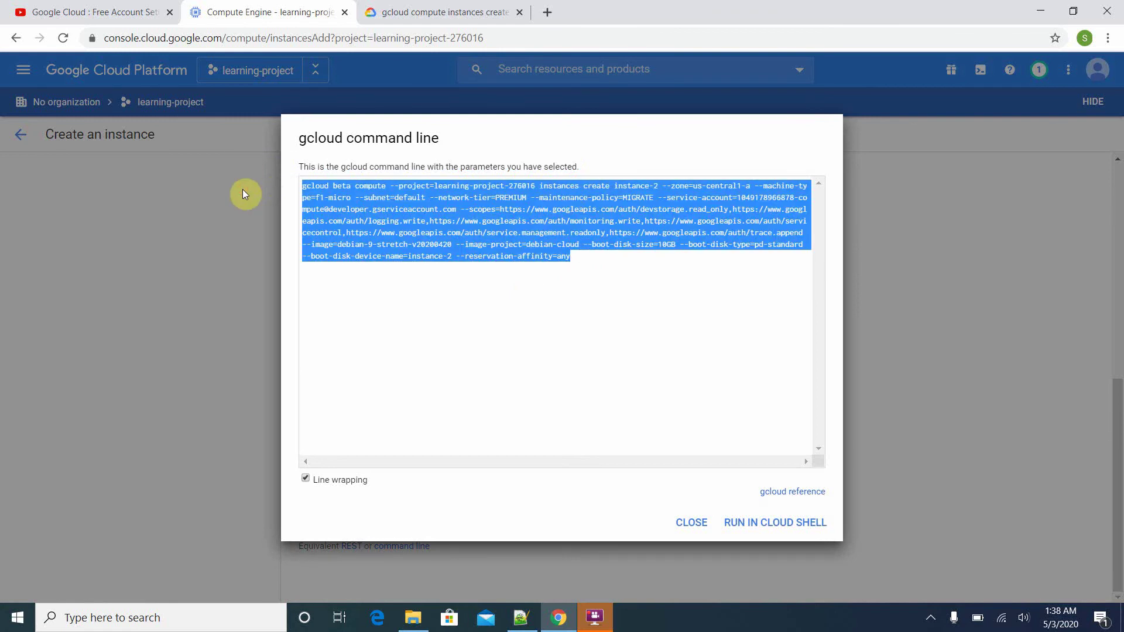
Step: Switch to Notepad++ and paste the gcloud command on a new line below the Cloud SDK entry of ListofTask
{"action": "left_click", "coordinate": [531, 624]}
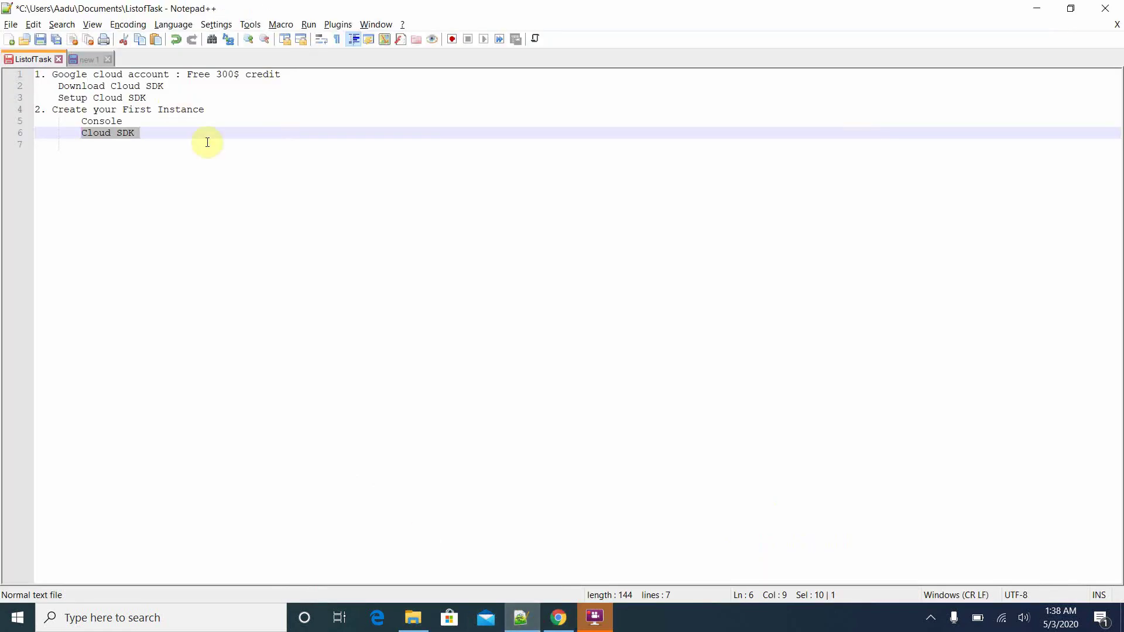
{"action": "key", "text": "End"}
{"action": "key", "text": "Down"}
{"action": "key", "text": "Return"}
{"action": "key", "text": "Return"}
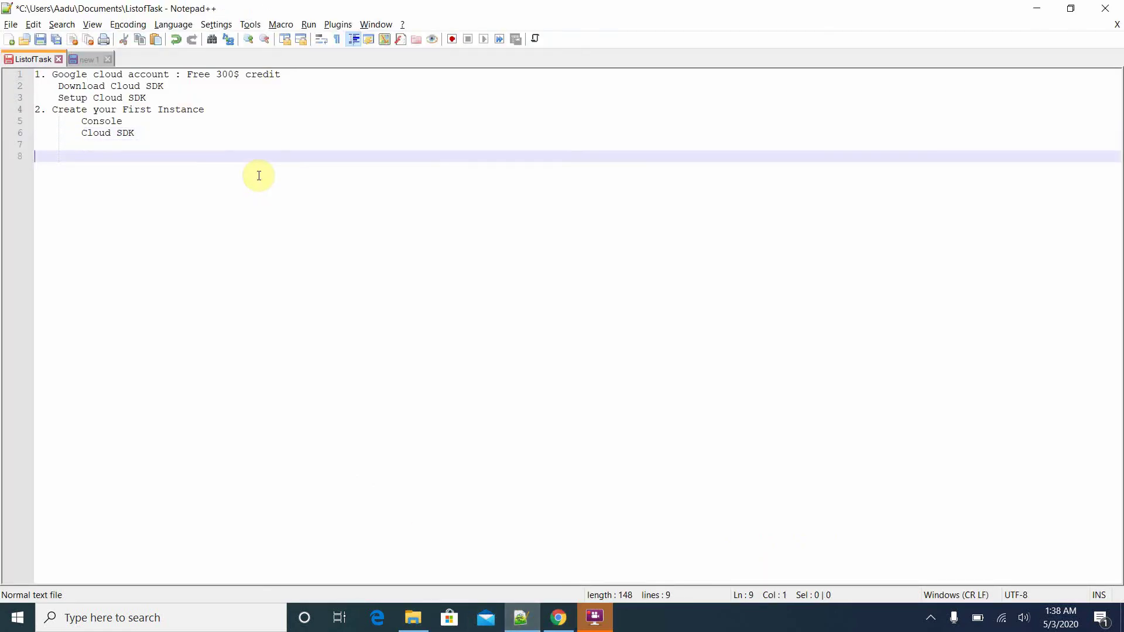
{"action": "key", "text": "ctrl+v"}
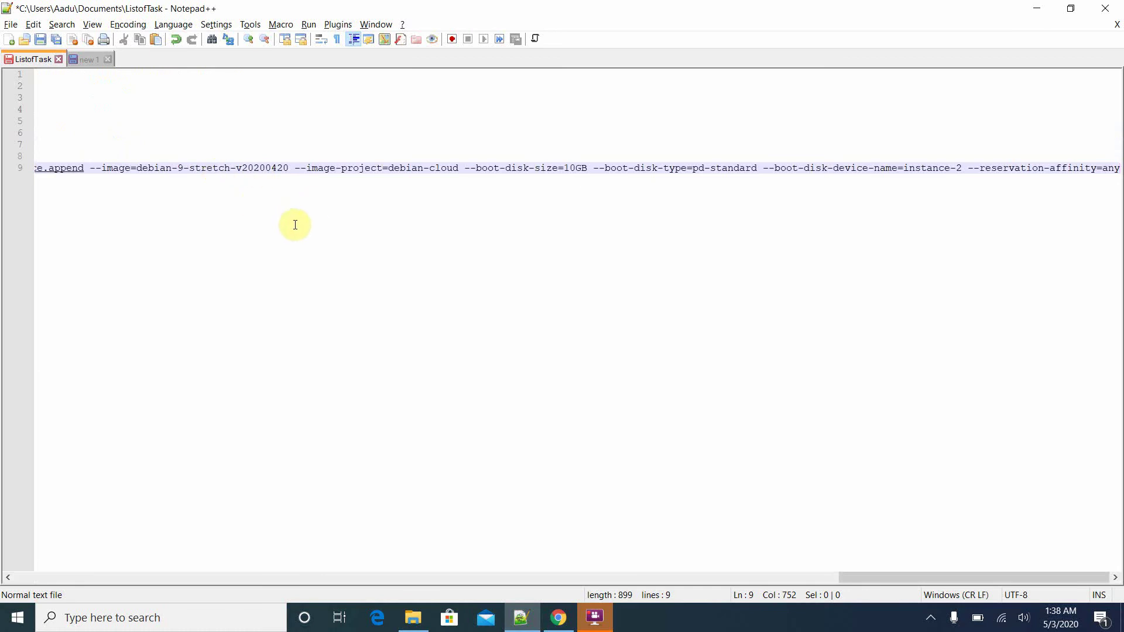
Step: Remove the word beta from the pasted command so that it starts with gcloud compute
{"action": "key", "text": "Home"}
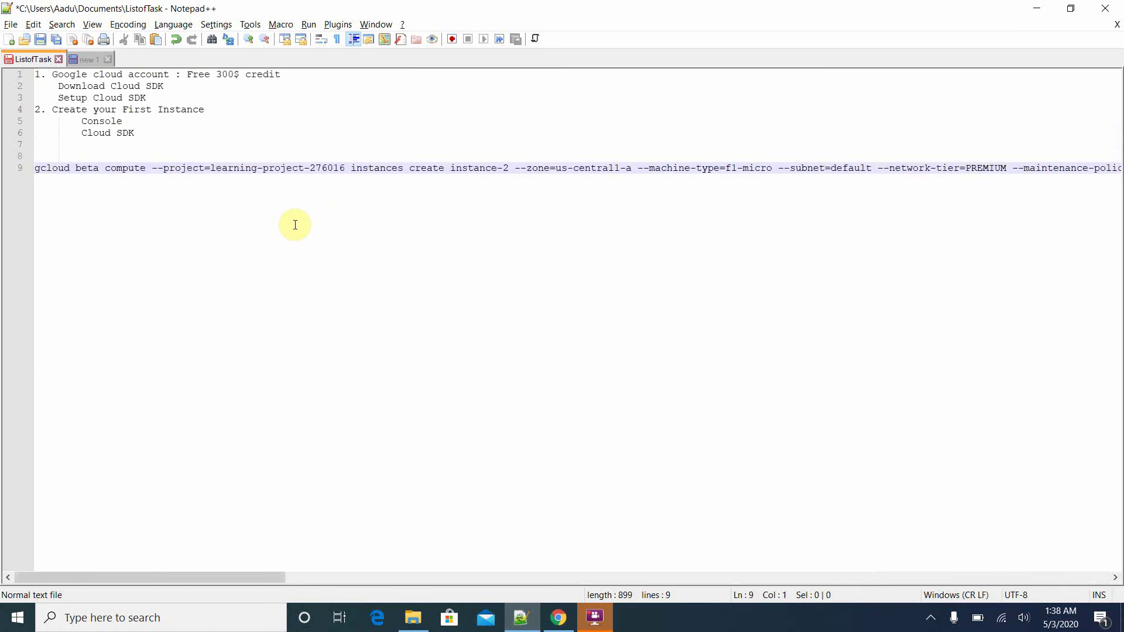
{"action": "double_click", "coordinate": [86, 169]}
{"action": "key", "text": "Home"}
{"action": "key", "text": "shift+Right"}
{"action": "key", "text": "shift+Right"}
{"action": "key", "text": "shift+Right"}
{"action": "key", "text": "shift+Right"}
{"action": "key", "text": "shift+Right"}
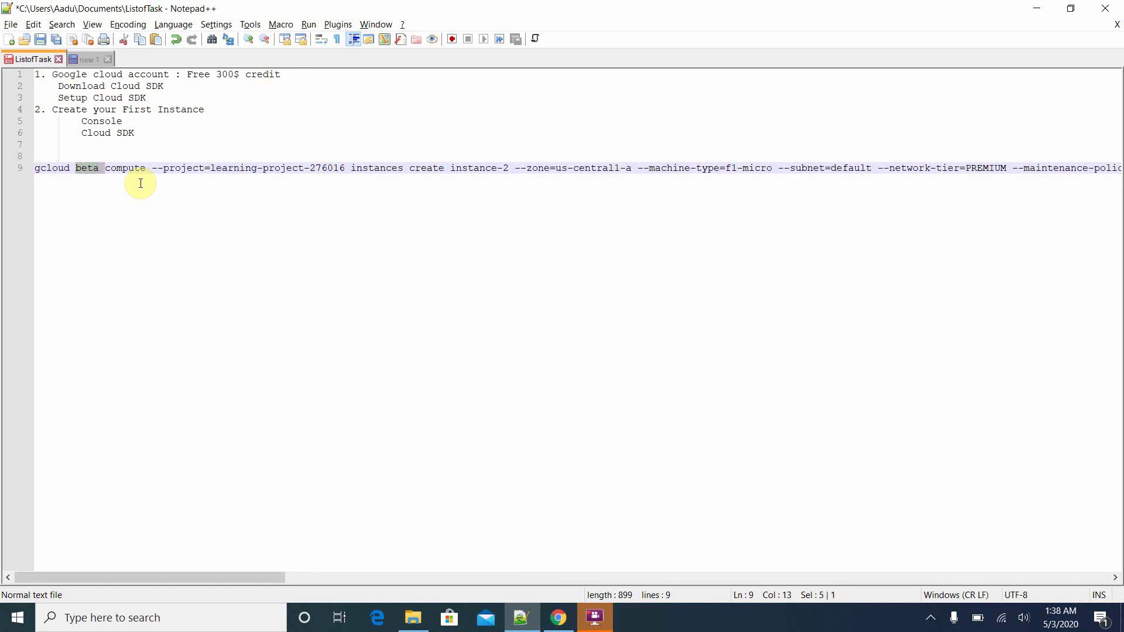
{"action": "key", "text": "Delete"}
Step: Examine the --project parameter in the gcloud command
{"action": "key", "text": "Right"}
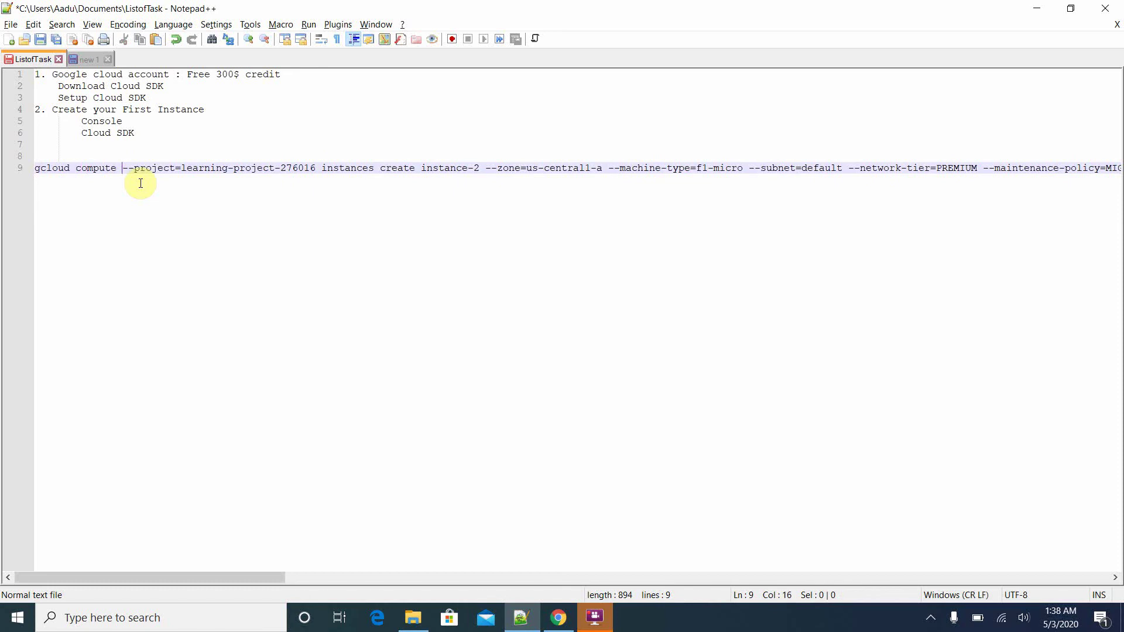
{"action": "key", "text": "shift+Right"}
{"action": "key", "text": "shift+Right"}
{"action": "key", "text": "shift+Right"}
{"action": "key", "text": "shift+Right"}
{"action": "key", "text": "shift+Right"}
{"action": "key", "text": "shift+Right"}
{"action": "key", "text": "shift+Right"}
{"action": "key", "text": "shift+Right"}
{"action": "key", "text": "shift+Right"}
{"action": "key", "text": "shift+Right"}
{"action": "key", "text": "shift+Right"}
{"action": "key", "text": "shift+Right"}
{"action": "key", "text": "shift+Right"}
{"action": "key", "text": "shift+Right"}
{"action": "key", "text": "shift+Right"}
{"action": "key", "text": "shift+Right"}
{"action": "key", "text": "shift+Right"}
{"action": "key", "text": "shift+Right"}
{"action": "key", "text": "shift+Right"}
{"action": "key", "text": "shift+Right"}
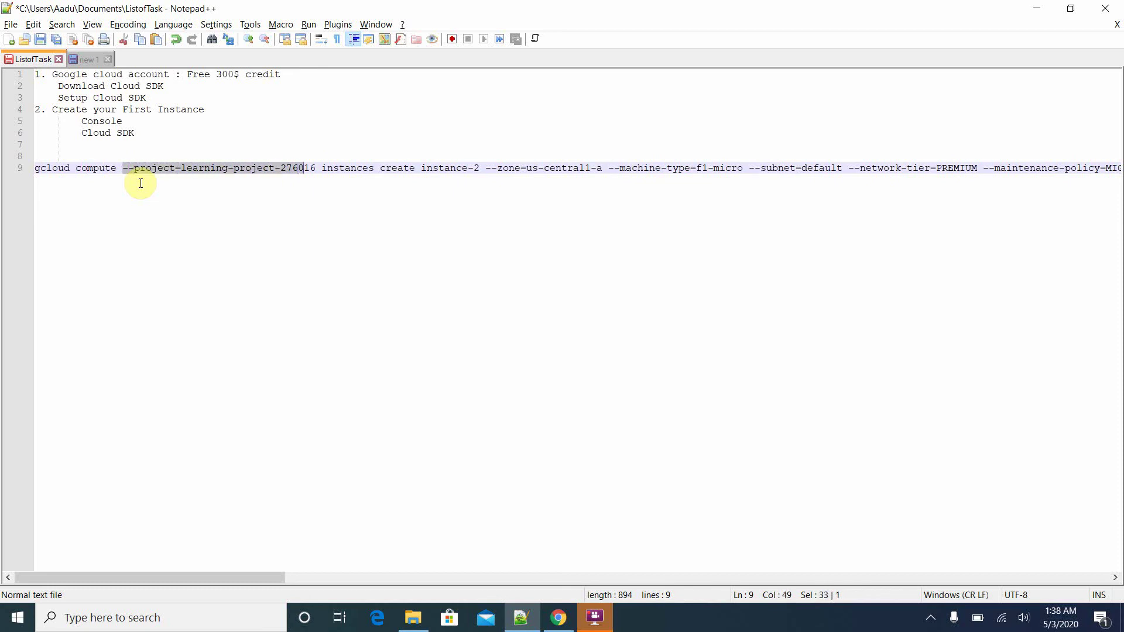
{"action": "key", "text": "shift+Right"}
{"action": "key", "text": "shift+Right"}
{"action": "key", "text": "Right"}
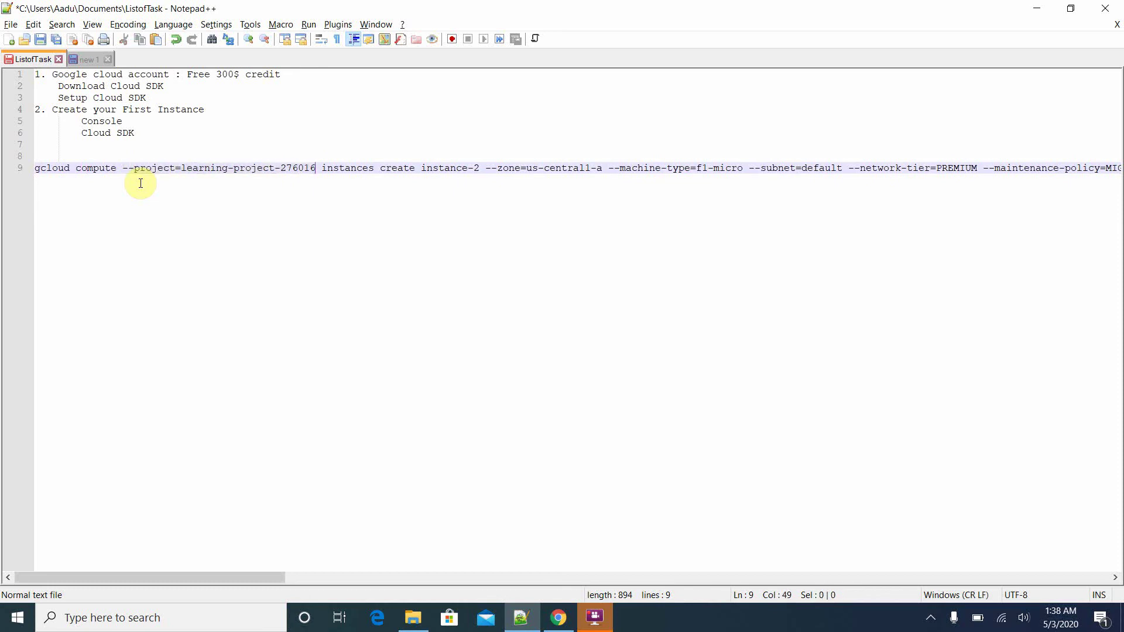
Step: Delete the --zone=us-central1-a parameter that follows instance-2 in the command
{"action": "key", "text": "Right"}
{"action": "key", "text": "Left"}
{"action": "key", "text": "Right"}
{"action": "key", "text": "Right"}
{"action": "key", "text": "ctrl+Right"}
{"action": "key", "text": "Right"}
{"action": "key", "text": "Right"}
{"action": "key", "text": "Left"}
{"action": "key", "text": "Left"}
{"action": "key", "text": "shift+Right"}
{"action": "key", "text": "shift+Right"}
{"action": "key", "text": "shift+Right"}
{"action": "key", "text": "shift+Right"}
{"action": "key", "text": "shift+Right"}
{"action": "key", "text": "shift+Right"}
{"action": "key", "text": "shift+Right"}
{"action": "key", "text": "shift+Right"}
{"action": "key", "text": "shift+Right"}
{"action": "key", "text": "shift+Right"}
{"action": "key", "text": "shift+Right"}
{"action": "key", "text": "shift+Right"}
{"action": "key", "text": "shift+Right"}
{"action": "key", "text": "shift+Right"}
{"action": "key", "text": "shift+Right"}
{"action": "key", "text": "shift+Right"}
{"action": "key", "text": "shift+Right"}
{"action": "key", "text": "shift+Right"}
{"action": "key", "text": "shift+Right"}
{"action": "key", "text": "shift+Right"}
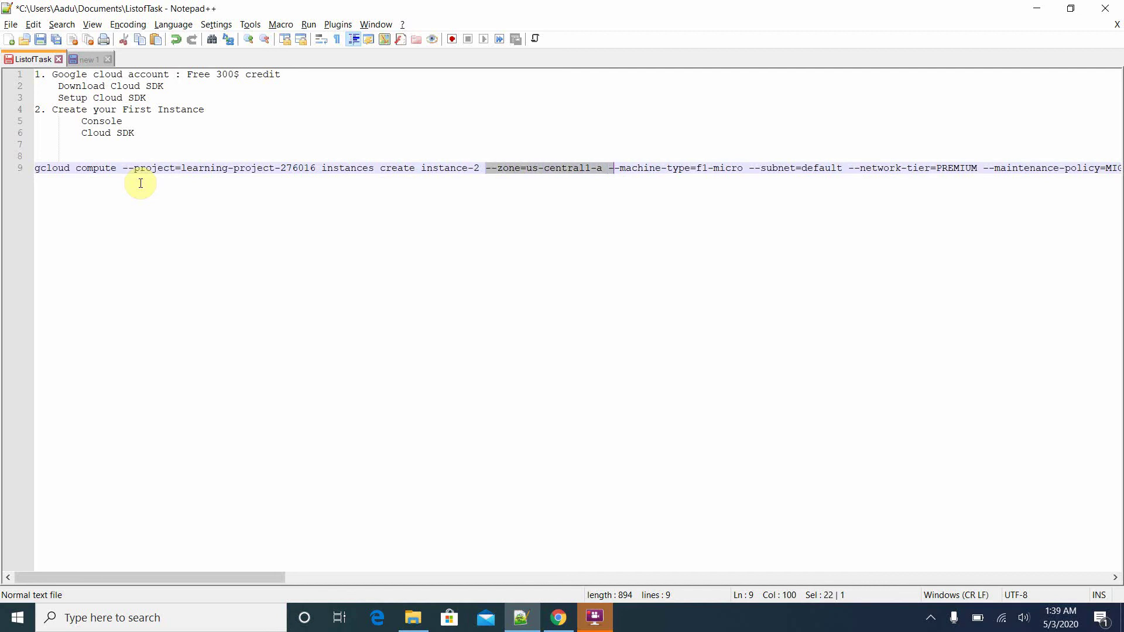
{"action": "key", "text": "shift+Left"}
{"action": "key", "text": "Delete"}
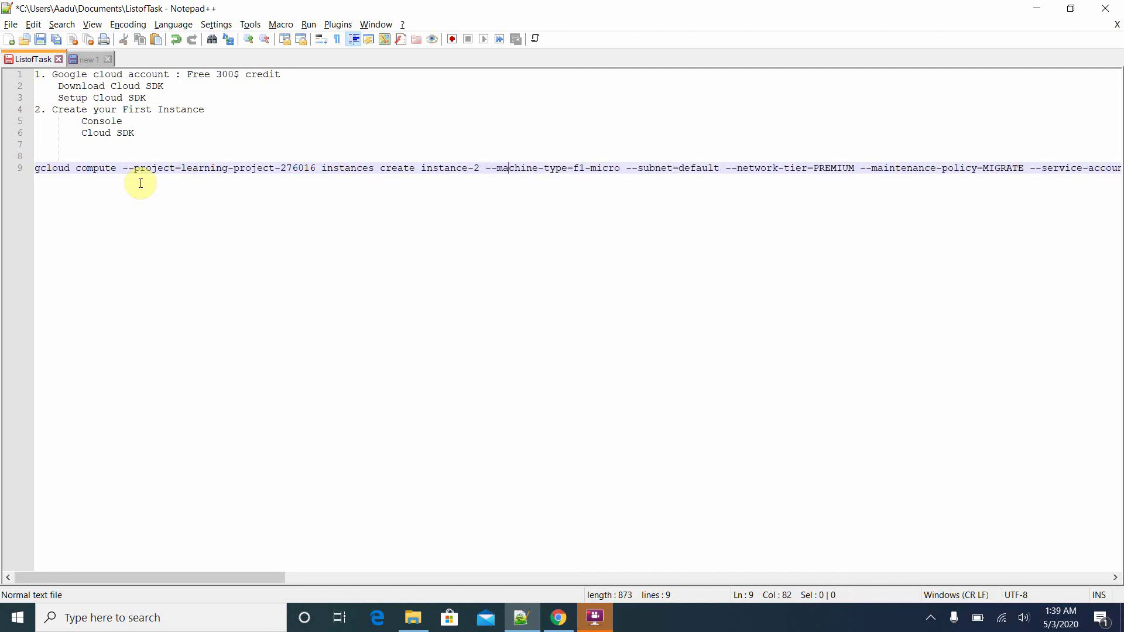
Step: Examine the --machine-type, --subnet and --network-tier parameters of the gcloud command
{"action": "key", "text": "Right"}
{"action": "key", "text": "Right"}
{"action": "key", "text": "Right"}
{"action": "key", "text": "Right"}
{"action": "key", "text": "Right"}
{"action": "key", "text": "Right"}
{"action": "key", "text": "Right"}
{"action": "key", "text": "Right"}
{"action": "key", "text": "Right"}
{"action": "key", "text": "Right"}
{"action": "key", "text": "Right"}
{"action": "key", "text": "Right"}
{"action": "key", "text": "Right"}
{"action": "key", "text": "Right"}
{"action": "key", "text": "Right"}
{"action": "key", "text": "Right"}
{"action": "key", "text": "Right"}
{"action": "key", "text": "Right"}
{"action": "key", "text": "shift+Right"}
{"action": "key", "text": "shift+Right"}
{"action": "key", "text": "shift+Right"}
{"action": "key", "text": "shift+Right"}
{"action": "key", "text": "shift+Right"}
{"action": "key", "text": "shift+Right"}
{"action": "key", "text": "shift+Right"}
{"action": "key", "text": "shift+Right"}
{"action": "key", "text": "shift+Right"}
{"action": "key", "text": "shift+Right"}
{"action": "key", "text": "shift+Right"}
{"action": "key", "text": "shift+Right"}
{"action": "key", "text": "shift+Right"}
{"action": "key", "text": "shift+Right"}
{"action": "key", "text": "shift+Right"}
{"action": "key", "text": "shift+Right"}
{"action": "key", "text": "shift+Right"}
{"action": "key", "text": "shift+Right"}
{"action": "key", "text": "shift+Right"}
{"action": "key", "text": "shift+Right"}
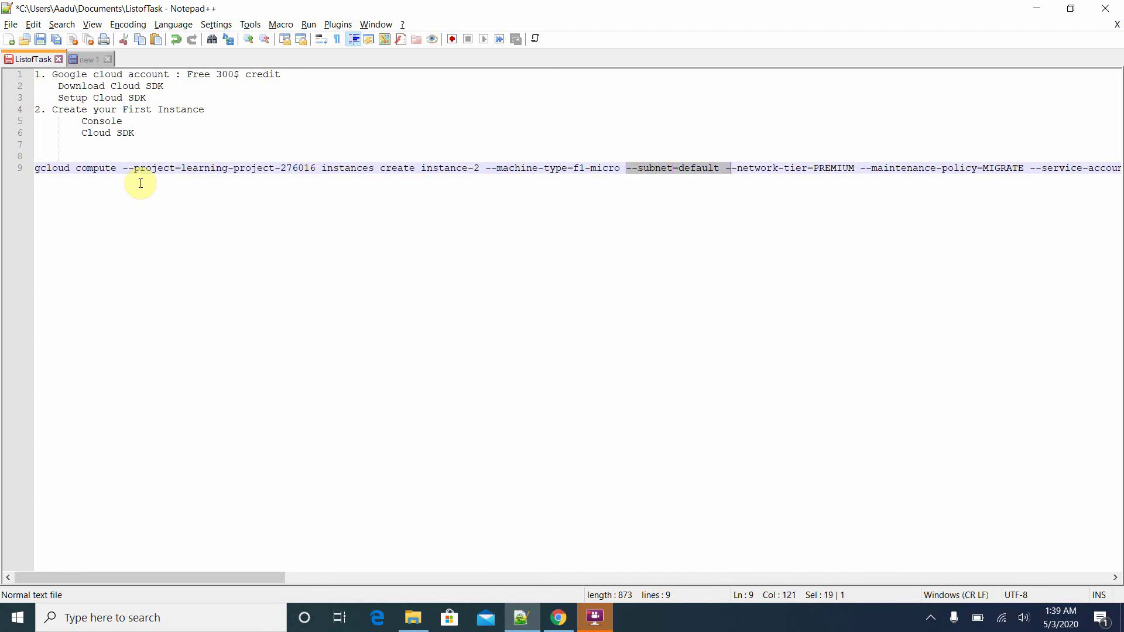
{"action": "key", "text": "shift+Right"}
{"action": "key", "text": "shift+Right"}
{"action": "key", "text": "shift+Right"}
{"action": "key", "text": "Right"}
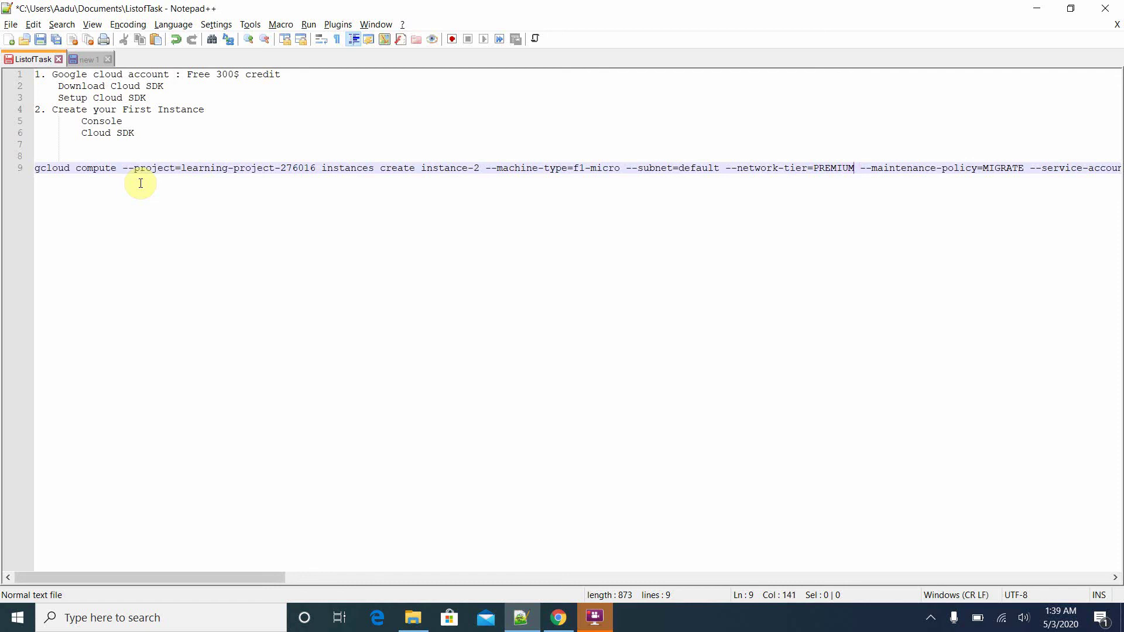
Step: Delete the --subnet=default and --network-tier=PREMIUM parameters that follow --machine-type=f1-micro in the gcloud command
{"action": "key", "text": "shift+Left"}
{"action": "key", "text": "shift+Left"}
{"action": "key", "text": "shift+Left"}
{"action": "key", "text": "shift+Left"}
{"action": "key", "text": "shift+Left"}
{"action": "key", "text": "shift+Left"}
{"action": "key", "text": "shift+Left"}
{"action": "key", "text": "shift+Left"}
{"action": "key", "text": "shift+Left"}
{"action": "key", "text": "shift+Left"}
{"action": "key", "text": "shift+Left"}
{"action": "key", "text": "shift+Left"}
{"action": "key", "text": "shift+Left"}
{"action": "key", "text": "shift+Left"}
{"action": "key", "text": "shift+Left"}
{"action": "key", "text": "shift+Left"}
{"action": "key", "text": "shift+Left"}
{"action": "key", "text": "shift+Left"}
{"action": "key", "text": "shift+Left"}
{"action": "key", "text": "shift+Left"}
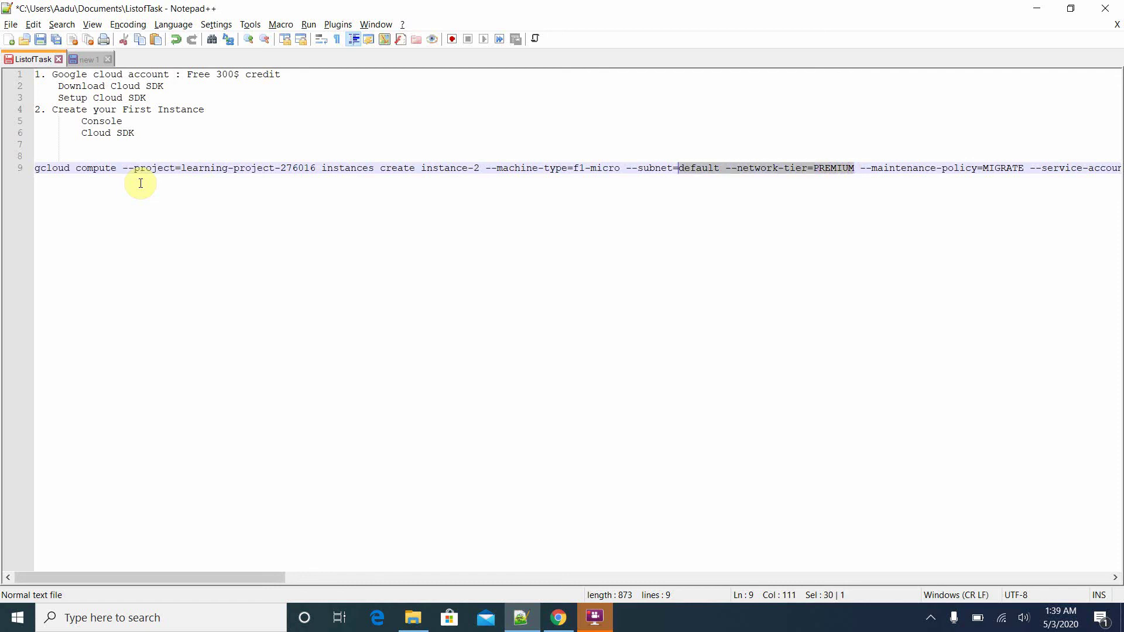
{"action": "key", "text": "shift+Left"}
{"action": "key", "text": "shift+Left"}
{"action": "key", "text": "shift+Left"}
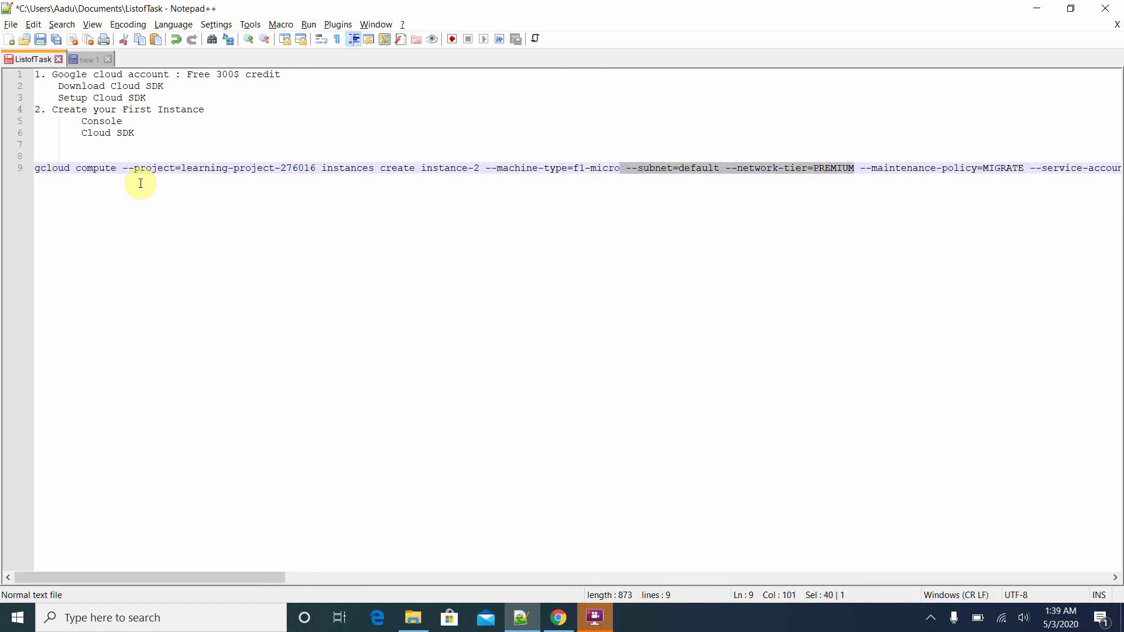
{"action": "key", "text": "Delete"}
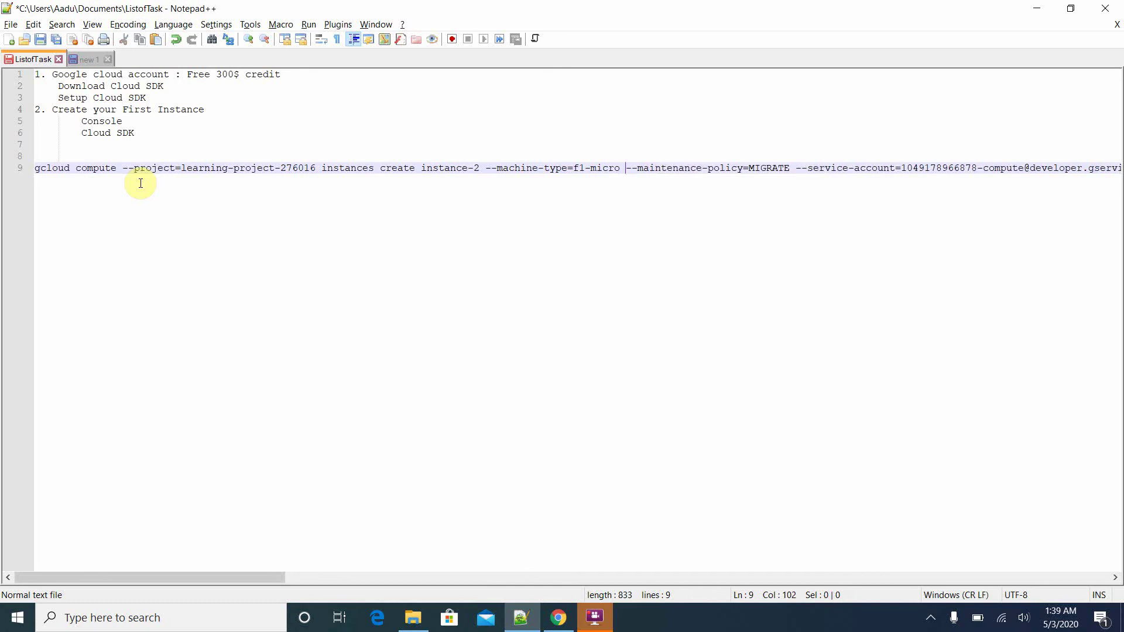
Step: Select the part of the gcloud command that starts at --maintenance-policy=MIGRATE and runs through the --service-account parameter and the --scopes URLs
{"action": "key", "text": "shift+Left"}
{"action": "key", "text": "shift+Right"}
{"action": "key", "text": "shift+Right"}
{"action": "key", "text": "shift+Right"}
{"action": "key", "text": "shift+Right"}
{"action": "key", "text": "shift+Right"}
{"action": "key", "text": "shift+Right"}
{"action": "key", "text": "shift+Right"}
{"action": "key", "text": "shift+Right"}
{"action": "key", "text": "shift+Right"}
{"action": "key", "text": "shift+Right"}
{"action": "key", "text": "shift+Right"}
{"action": "key", "text": "shift+Right"}
{"action": "key", "text": "shift+Right"}
{"action": "key", "text": "shift+Right"}
{"action": "key", "text": "shift+Right"}
{"action": "key", "text": "shift+Right"}
{"action": "key", "text": "shift+Right"}
{"action": "key", "text": "shift+Right"}
{"action": "key", "text": "shift+Right"}
{"action": "key", "text": "shift+Right"}
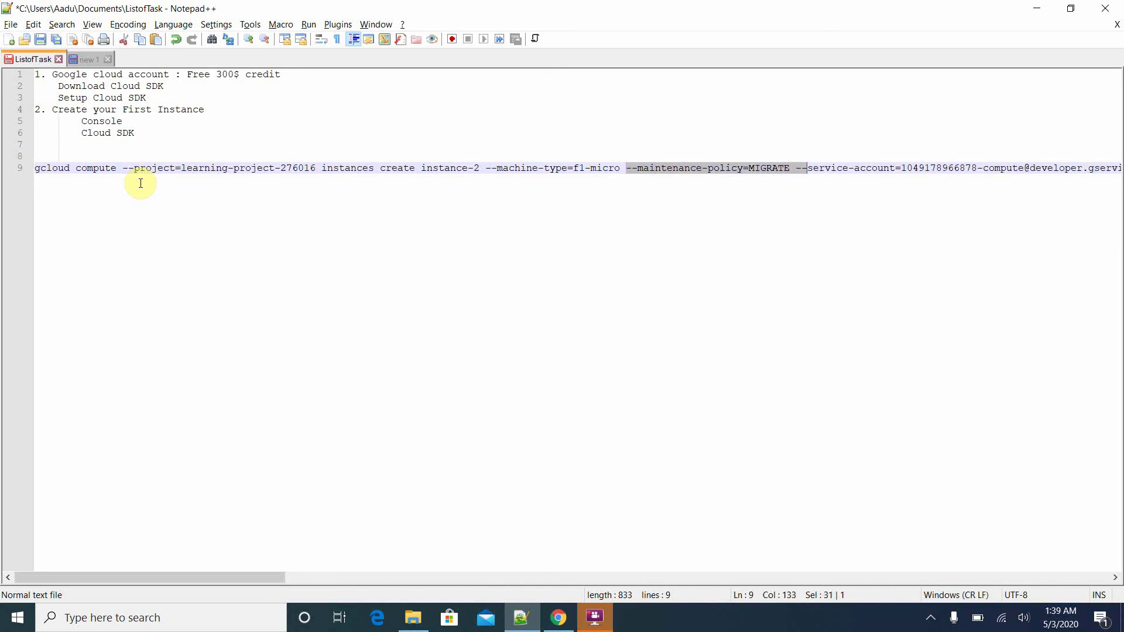
{"action": "key", "text": "shift+Right"}
{"action": "key", "text": "shift+Right"}
{"action": "key", "text": "shift+Right"}
{"action": "key", "text": "shift+Right"}
{"action": "key", "text": "shift+Right"}
{"action": "key", "text": "shift+Right"}
{"action": "key", "text": "shift+Right"}
{"action": "key", "text": "shift+Right"}
{"action": "key", "text": "shift+Right"}
{"action": "key", "text": "shift+Right"}
{"action": "key", "text": "shift+Right"}
{"action": "key", "text": "shift+Right"}
{"action": "key", "text": "shift+Right"}
{"action": "key", "text": "shift+Right"}
{"action": "key", "text": "shift+Right"}
{"action": "key", "text": "shift+Right"}
{"action": "key", "text": "shift+Right"}
{"action": "key", "text": "shift+Right"}
{"action": "key", "text": "shift+Right"}
{"action": "key", "text": "shift+Right"}
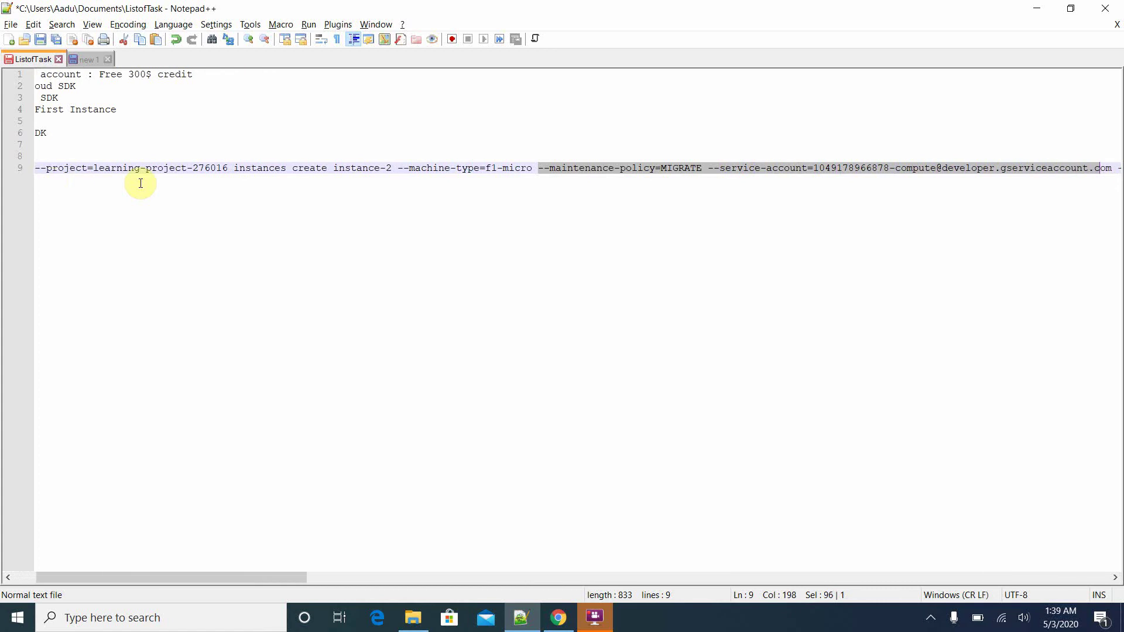
{"action": "key", "text": "shift+Right"}
{"action": "key", "text": "shift+Right"}
{"action": "key", "text": "shift+Right"}
{"action": "key", "text": "shift+Right"}
{"action": "key", "text": "shift+Right"}
{"action": "key", "text": "shift+Right"}
{"action": "key", "text": "shift+Right"}
{"action": "key", "text": "shift+Right"}
{"action": "key", "text": "shift+Right"}
{"action": "key", "text": "shift+Right"}
{"action": "key", "text": "shift+Right"}
{"action": "key", "text": "shift+Right"}
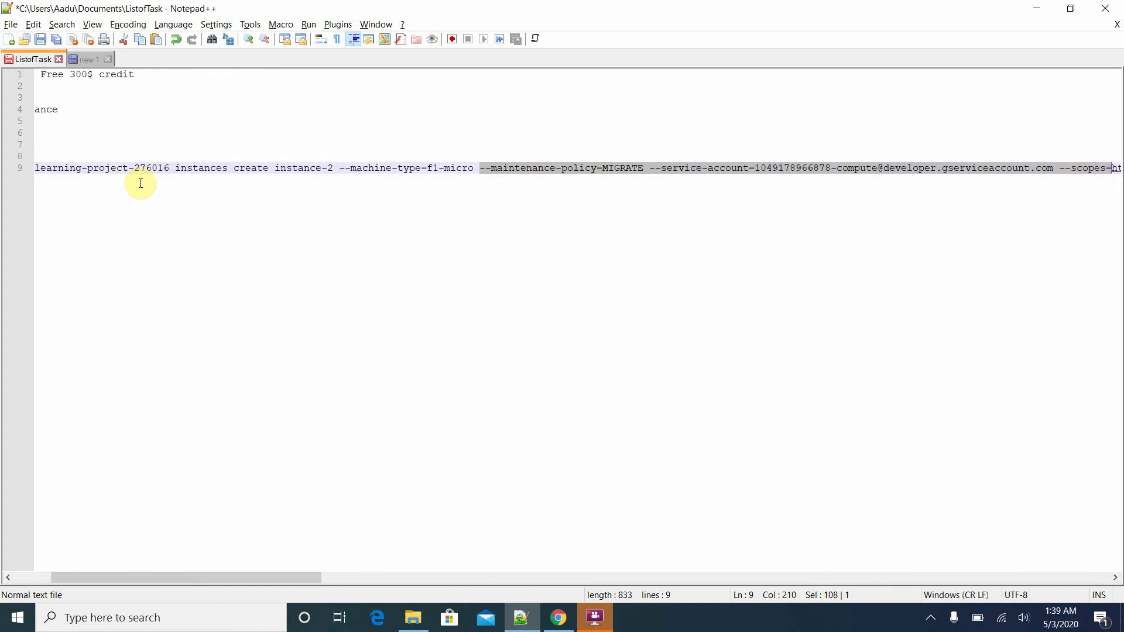
{"action": "key", "text": "shift+Right"}
{"action": "key", "text": "shift+Right"}
{"action": "key", "text": "shift+Right"}
{"action": "key", "text": "shift+Right"}
{"action": "key", "text": "shift+Right"}
{"action": "key", "text": "shift+Right"}
{"action": "key", "text": "shift+Right"}
{"action": "key", "text": "shift+Right"}
{"action": "key", "text": "shift+Right"}
{"action": "key", "text": "shift+Right"}
{"action": "key", "text": "shift+Right"}
{"action": "key", "text": "shift+Right"}
{"action": "key", "text": "shift+Right"}
{"action": "key", "text": "shift+Right"}
{"action": "key", "text": "shift+Right"}
{"action": "key", "text": "shift+Right"}
{"action": "key", "text": "shift+Right"}
{"action": "key", "text": "shift+Right"}
{"action": "key", "text": "shift+Right"}
{"action": "key", "text": "shift+Right"}
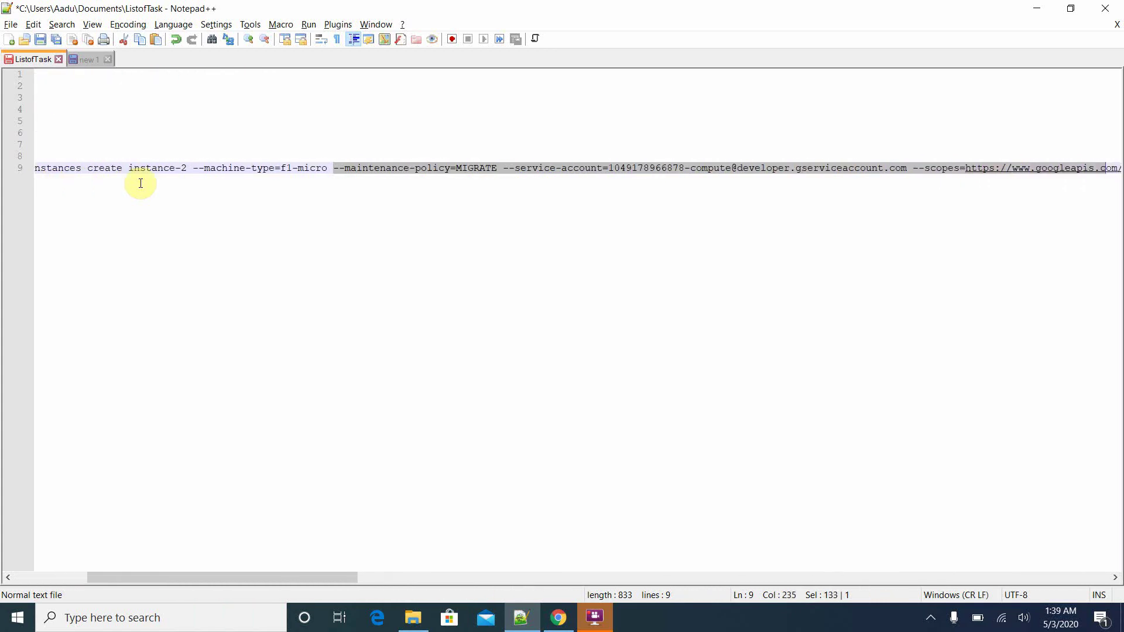
{"action": "key", "text": "shift+Right"}
{"action": "key", "text": "shift+Right"}
{"action": "key", "text": "shift+Right"}
{"action": "key", "text": "shift+Right"}
{"action": "key", "text": "shift+Right"}
{"action": "key", "text": "shift+Right"}
{"action": "key", "text": "shift+Right"}
{"action": "key", "text": "shift+Right"}
{"action": "key", "text": "shift+Right"}
{"action": "key", "text": "shift+Right"}
{"action": "key", "text": "shift+Right"}
{"action": "key", "text": "shift+Right"}
{"action": "key", "text": "shift+Right"}
{"action": "key", "text": "shift+Right"}
{"action": "key", "text": "shift+Right"}
{"action": "key", "text": "shift+Right"}
{"action": "key", "text": "shift+Right"}
{"action": "key", "text": "shift+Right"}
{"action": "key", "text": "shift+Right"}
{"action": "key", "text": "shift+Right"}
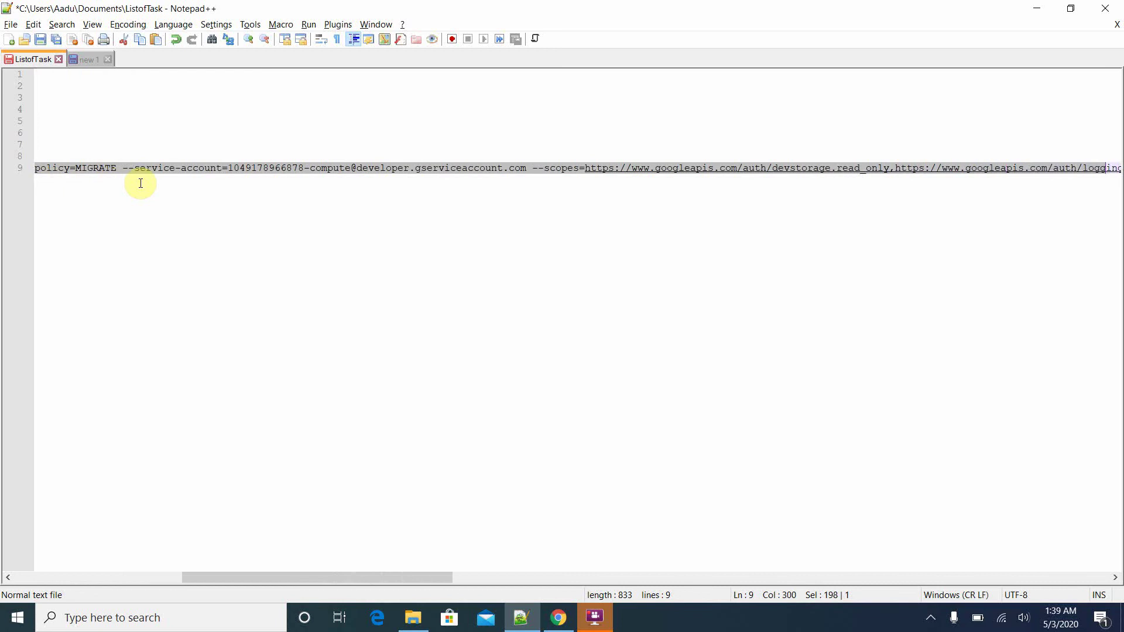
{"action": "key", "text": "shift+Right"}
{"action": "key", "text": "shift+Right"}
{"action": "key", "text": "shift+Right"}
{"action": "key", "text": "shift+Right"}
{"action": "key", "text": "shift+Right"}
{"action": "key", "text": "shift+Right"}
{"action": "key", "text": "shift+Right"}
{"action": "key", "text": "shift+Right"}
{"action": "key", "text": "shift+Right"}
{"action": "key", "text": "shift+Right"}
{"action": "key", "text": "shift+Right"}
{"action": "key", "text": "shift+Right"}
{"action": "key", "text": "shift+Right"}
{"action": "key", "text": "shift+Right"}
{"action": "key", "text": "shift+Right"}
{"action": "key", "text": "shift+Right"}
{"action": "key", "text": "shift+Right"}
{"action": "key", "text": "shift+Right"}
{"action": "key", "text": "shift+Right"}
{"action": "key", "text": "shift+Right"}
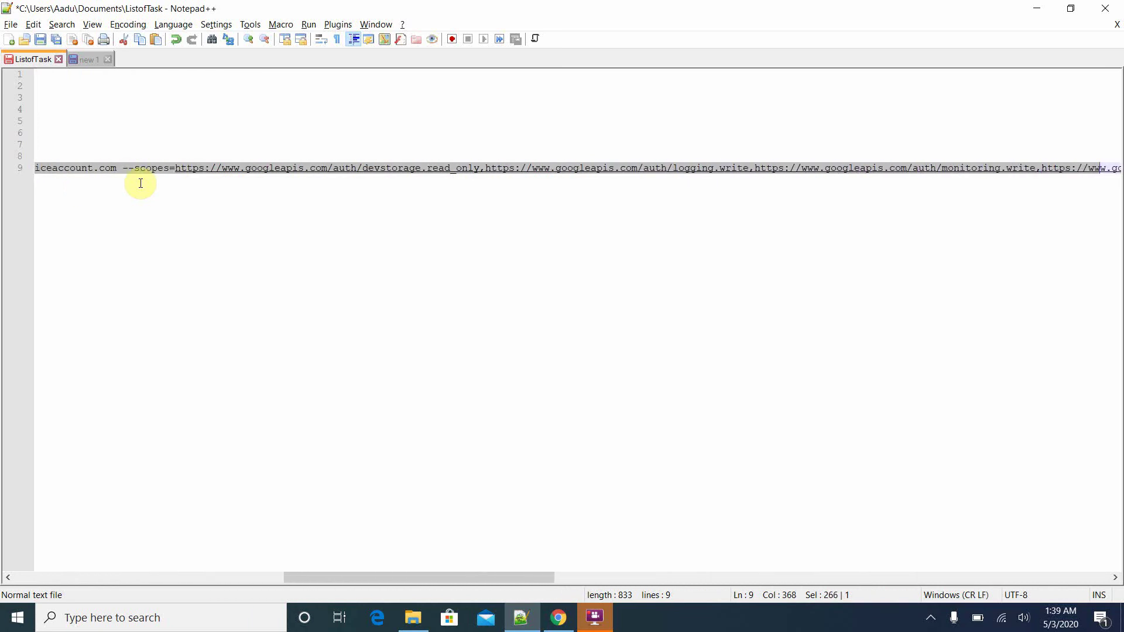
{"action": "key", "text": "shift+Right"}
{"action": "key", "text": "shift+Right"}
{"action": "key", "text": "shift+Right"}
{"action": "key", "text": "shift+Right"}
{"action": "key", "text": "shift+Right"}
{"action": "key", "text": "shift+Right"}
{"action": "key", "text": "shift+Right"}
{"action": "key", "text": "shift+Right"}
{"action": "key", "text": "shift+Right"}
{"action": "key", "text": "shift+Right"}
{"action": "key", "text": "shift+Right"}
{"action": "key", "text": "shift+Right"}
{"action": "key", "text": "shift+Right"}
{"action": "key", "text": "shift+Right"}
{"action": "key", "text": "shift+Right"}
{"action": "key", "text": "shift+Right"}
{"action": "key", "text": "shift+Right"}
{"action": "key", "text": "shift+Right"}
{"action": "key", "text": "shift+Right"}
{"action": "key", "text": "shift+Right"}
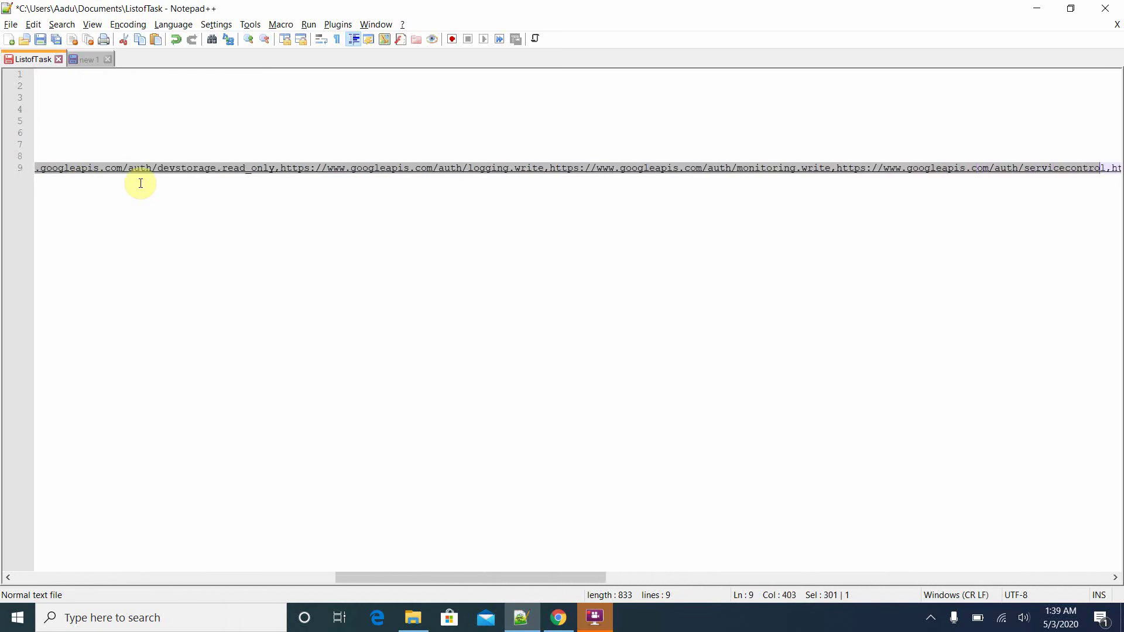
Step: Delete everything from --maintenance-policy=MIGRATE through the final trace.append scope URL, up to the --image parameter of the gcloud command
{"action": "key", "text": "shift+Right"}
{"action": "key", "text": "shift+Right"}
{"action": "key", "text": "shift+Right"}
{"action": "key", "text": "shift+Right"}
{"action": "key", "text": "shift+Right"}
{"action": "key", "text": "shift+Right"}
{"action": "key", "text": "shift+Right"}
{"action": "key", "text": "shift+Right"}
{"action": "key", "text": "shift+Right"}
{"action": "key", "text": "shift+Right"}
{"action": "key", "text": "shift+Right"}
{"action": "key", "text": "shift+Right"}
{"action": "key", "text": "shift+Right"}
{"action": "key", "text": "shift+Right"}
{"action": "key", "text": "shift+Right"}
{"action": "key", "text": "shift+Right"}
{"action": "key", "text": "shift+Right"}
{"action": "key", "text": "shift+Right"}
{"action": "key", "text": "shift+Right"}
{"action": "key", "text": "shift+Right"}
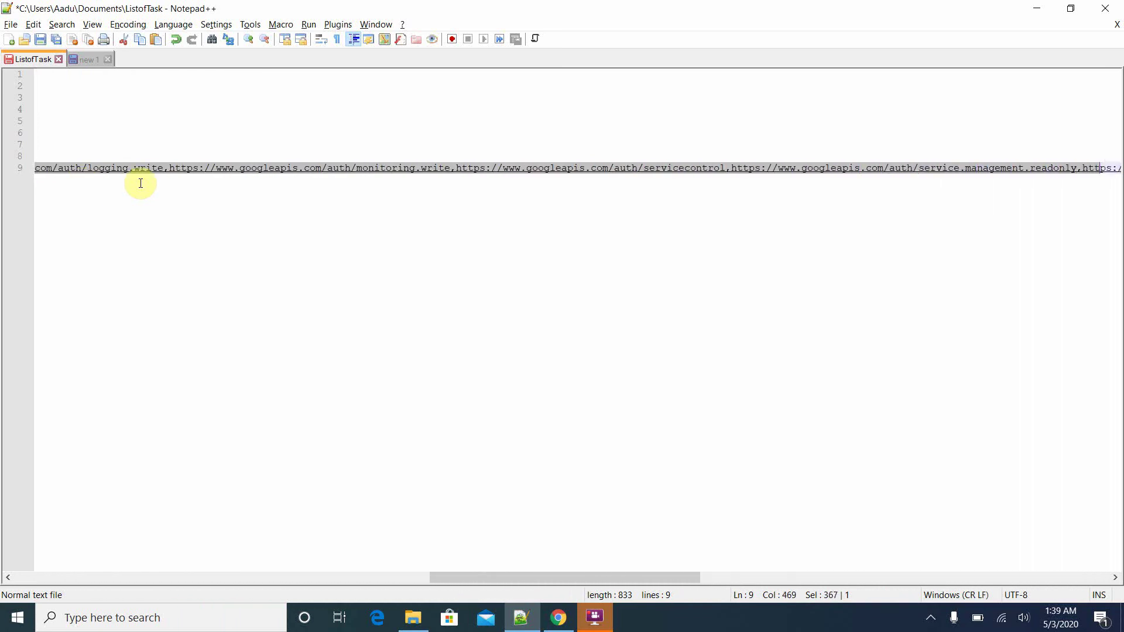
{"action": "key", "text": "shift+Right"}
{"action": "key", "text": "shift+Right"}
{"action": "key", "text": "shift+Right"}
{"action": "key", "text": "shift+Right"}
{"action": "key", "text": "shift+Right"}
{"action": "key", "text": "shift+Right"}
{"action": "key", "text": "shift+Right"}
{"action": "key", "text": "shift+Right"}
{"action": "key", "text": "shift+Right"}
{"action": "key", "text": "shift+Right"}
{"action": "key", "text": "shift+Right"}
{"action": "key", "text": "shift+Right"}
{"action": "key", "text": "shift+Right"}
{"action": "key", "text": "shift+Right"}
{"action": "key", "text": "shift+Right"}
{"action": "key", "text": "shift+Right"}
{"action": "key", "text": "shift+Right"}
{"action": "key", "text": "shift+Right"}
{"action": "key", "text": "shift+Right"}
{"action": "key", "text": "shift+Right"}
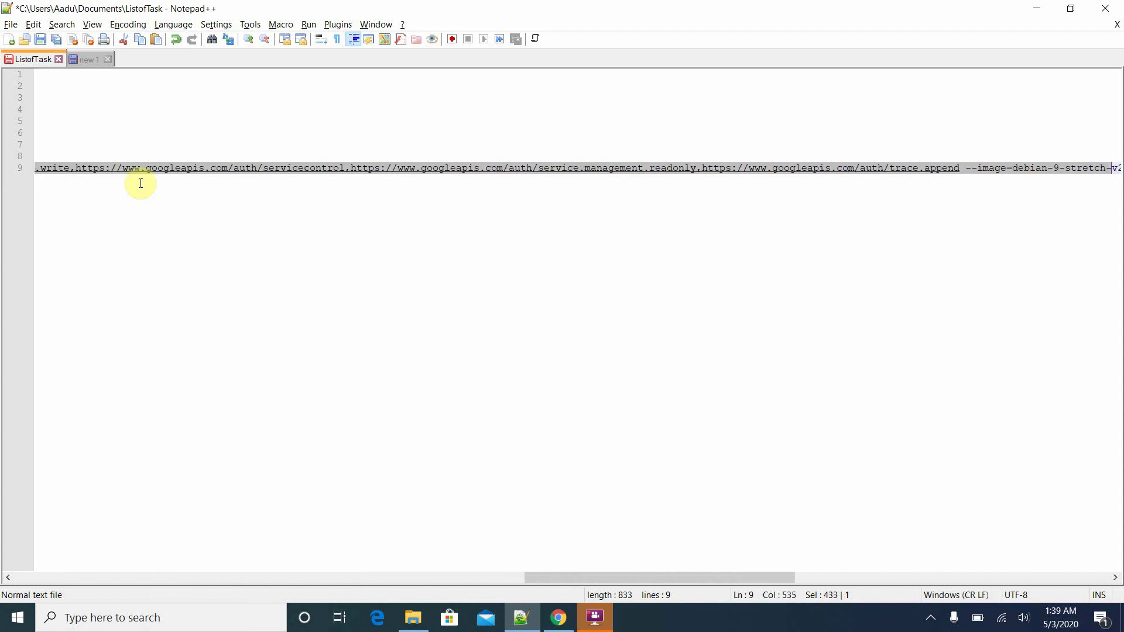
{"action": "key", "text": "shift+Right"}
{"action": "key", "text": "shift+Right"}
{"action": "key", "text": "shift+Right"}
{"action": "key", "text": "shift+Right"}
{"action": "key", "text": "shift+Right"}
{"action": "key", "text": "shift+Right"}
{"action": "key", "text": "shift+Right"}
{"action": "key", "text": "shift+Right"}
{"action": "key", "text": "shift+Right"}
{"action": "key", "text": "shift+Right"}
{"action": "key", "text": "shift+Right"}
{"action": "key", "text": "shift+Right"}
{"action": "key", "text": "shift+Right"}
{"action": "key", "text": "shift+Right"}
{"action": "key", "text": "shift+Right"}
{"action": "key", "text": "shift+Right"}
{"action": "key", "text": "shift+Right"}
{"action": "key", "text": "shift+Right"}
{"action": "key", "text": "shift+Left"}
{"action": "key", "text": "shift+Left"}
{"action": "key", "text": "shift+Left"}
{"action": "key", "text": "shift+Left"}
{"action": "key", "text": "shift+Left"}
{"action": "key", "text": "shift+Left"}
{"action": "key", "text": "shift+Left"}
{"action": "key", "text": "shift+Left"}
{"action": "key", "text": "shift+Left"}
{"action": "key", "text": "shift+Left"}
{"action": "key", "text": "shift+Left"}
{"action": "key", "text": "shift+Left"}
{"action": "key", "text": "shift+Left"}
{"action": "key", "text": "shift+Left"}
{"action": "key", "text": "shift+Left"}
{"action": "key", "text": "shift+Left"}
{"action": "key", "text": "shift+Left"}
{"action": "key", "text": "shift+Left"}
{"action": "key", "text": "shift+Left"}
{"action": "key", "text": "shift+Left"}
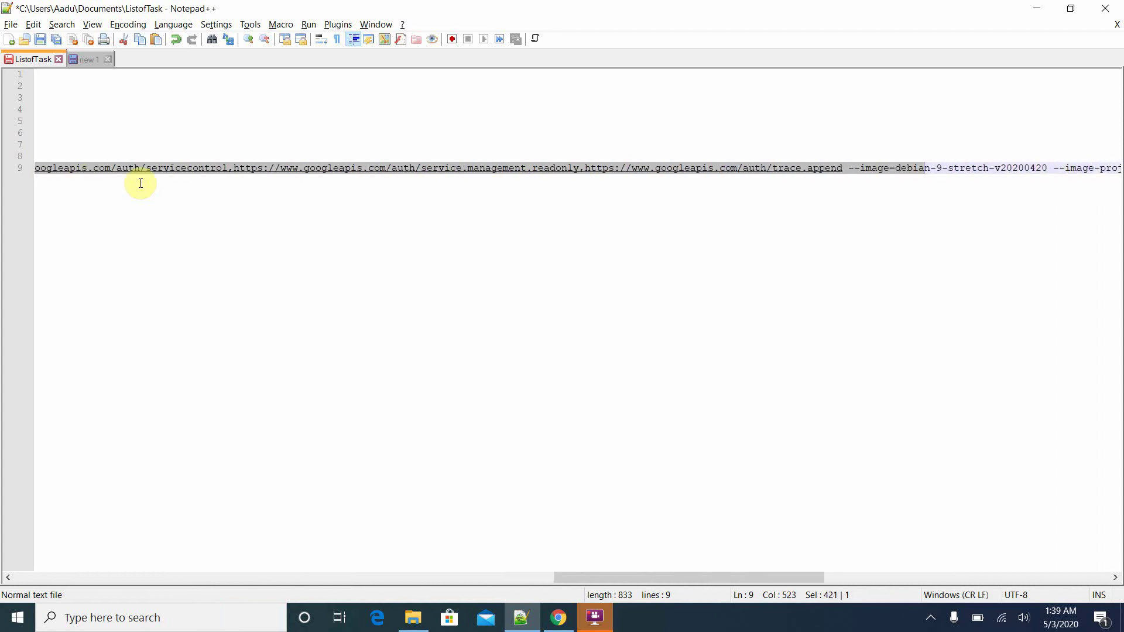
{"action": "key", "text": "shift+Left"}
{"action": "key", "text": "shift+Left"}
{"action": "key", "text": "shift+Left"}
{"action": "key", "text": "shift+Left"}
{"action": "key", "text": "shift+Left"}
{"action": "key", "text": "shift+Left"}
{"action": "key", "text": "shift+Left"}
{"action": "key", "text": "shift+Left"}
{"action": "key", "text": "shift+Left"}
{"action": "key", "text": "shift+Left"}
{"action": "key", "text": "shift+Left"}
{"action": "key", "text": "shift+Left"}
{"action": "key", "text": "shift+Left"}
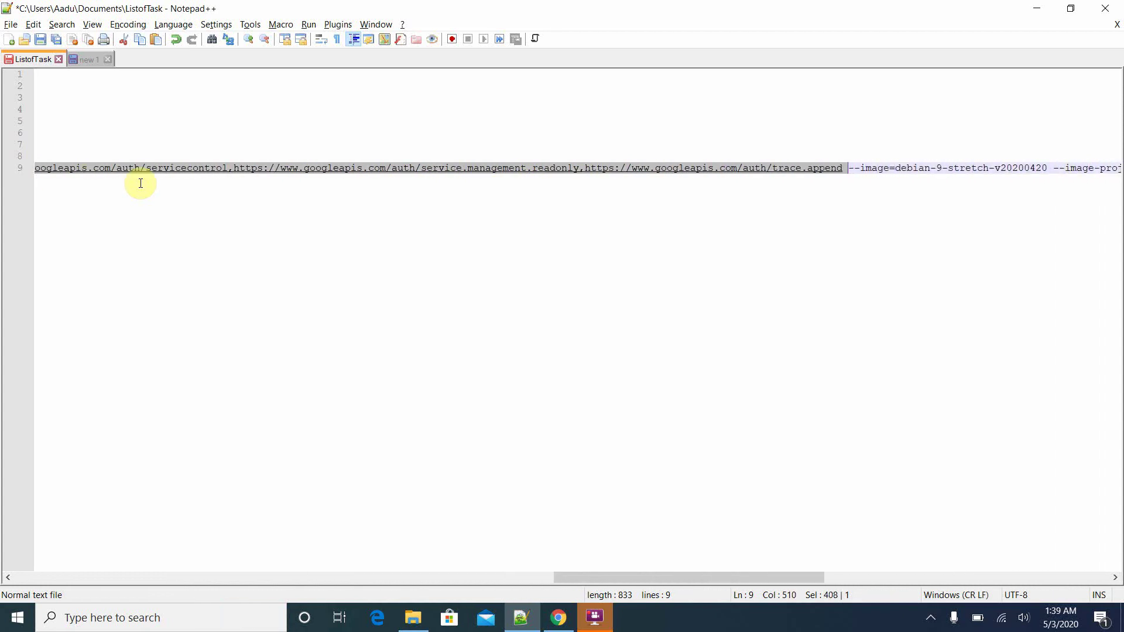
{"action": "key", "text": "Delete"}
Step: Examine the machine type, image and boot disk parameters remaining in the gcloud command
{"action": "key", "text": "Left"}
{"action": "key", "text": "Left"}
{"action": "key", "text": "Left"}
{"action": "key", "text": "Left"}
{"action": "key", "text": "Left"}
{"action": "key", "text": "Left"}
{"action": "key", "text": "Left"}
{"action": "key", "text": "Left"}
{"action": "key", "text": "Left"}
{"action": "key", "text": "Left"}
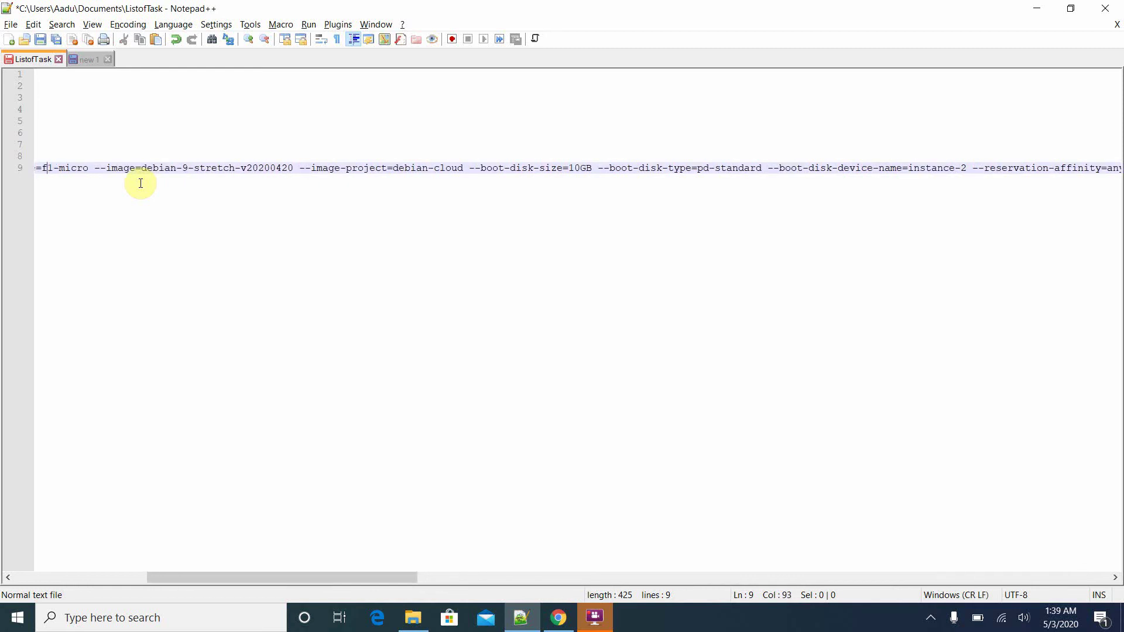
{"action": "key", "text": "Right"}
{"action": "key", "text": "Right"}
{"action": "key", "text": "Right"}
{"action": "key", "text": "Right"}
{"action": "key", "text": "Right"}
{"action": "key", "text": "Right"}
{"action": "key", "text": "Right"}
{"action": "key", "text": "Right"}
{"action": "key", "text": "Right"}
{"action": "key", "text": "Right"}
{"action": "key", "text": "Right"}
{"action": "key", "text": "Right"}
{"action": "key", "text": "Right"}
{"action": "key", "text": "Right"}
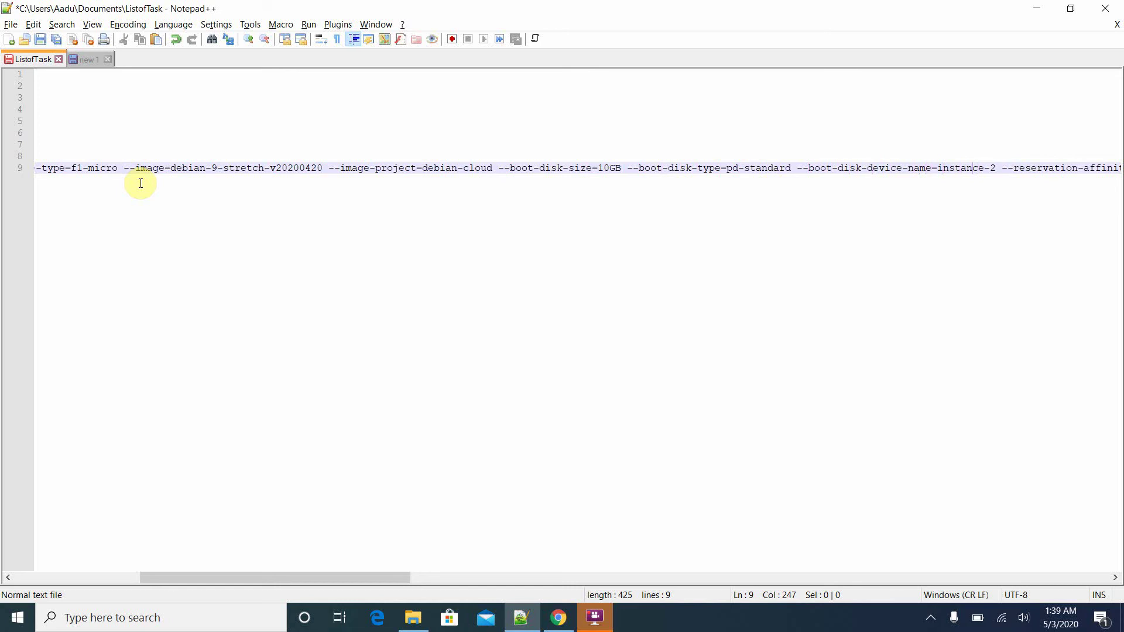
Step: Delete the --reservation-affinity=any parameter that follows --boot-disk-device-name=instance-2 at the end of the gcloud command
{"action": "key", "text": "Right"}
{"action": "key", "text": "Right"}
{"action": "key", "text": "Right"}
{"action": "key", "text": "Right"}
{"action": "key", "text": "Right"}
{"action": "key", "text": "Right"}
{"action": "key", "text": "Right"}
{"action": "key", "text": "Right"}
{"action": "key", "text": "Right"}
{"action": "key", "text": "Right"}
{"action": "key", "text": "Right"}
{"action": "key", "text": "shift+Right"}
{"action": "key", "text": "shift+Right"}
{"action": "key", "text": "shift+Right"}
{"action": "key", "text": "shift+Right"}
{"action": "key", "text": "shift+Right"}
{"action": "key", "text": "shift+Right"}
{"action": "key", "text": "shift+Right"}
{"action": "key", "text": "shift+Right"}
{"action": "key", "text": "shift+Right"}
{"action": "key", "text": "shift+Right"}
{"action": "key", "text": "shift+Right"}
{"action": "key", "text": "shift+Right"}
{"action": "key", "text": "shift+Right"}
{"action": "key", "text": "shift+Right"}
{"action": "key", "text": "shift+Right"}
{"action": "key", "text": "shift+Right"}
{"action": "key", "text": "shift+Right"}
{"action": "key", "text": "shift+Right"}
{"action": "key", "text": "shift+Right"}
{"action": "key", "text": "shift+Right"}
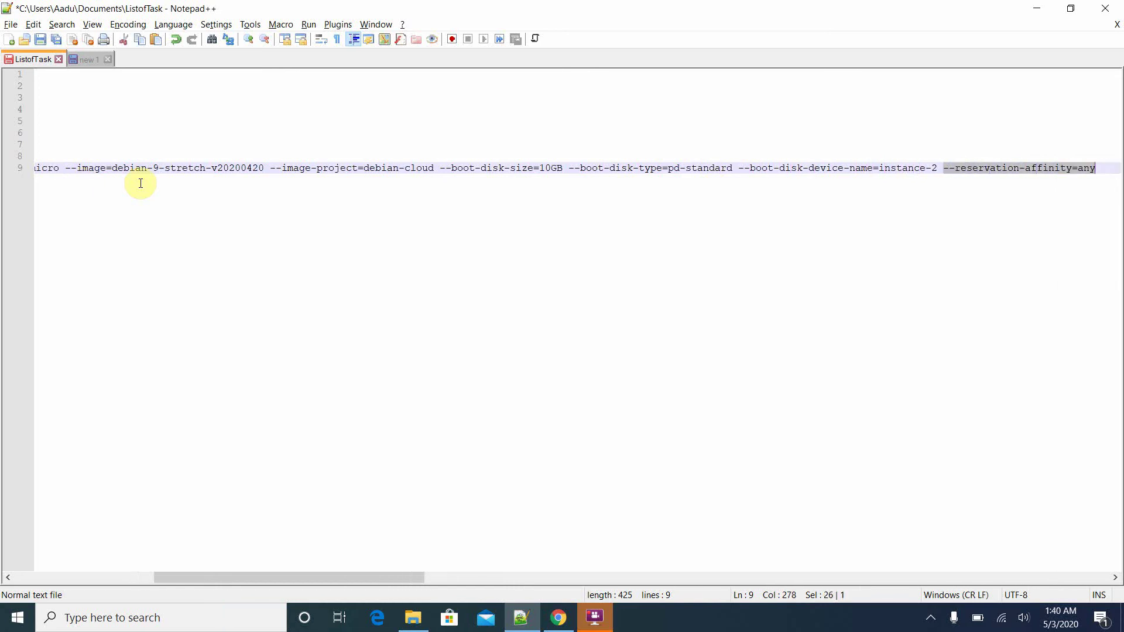
{"action": "key", "text": "Delete"}
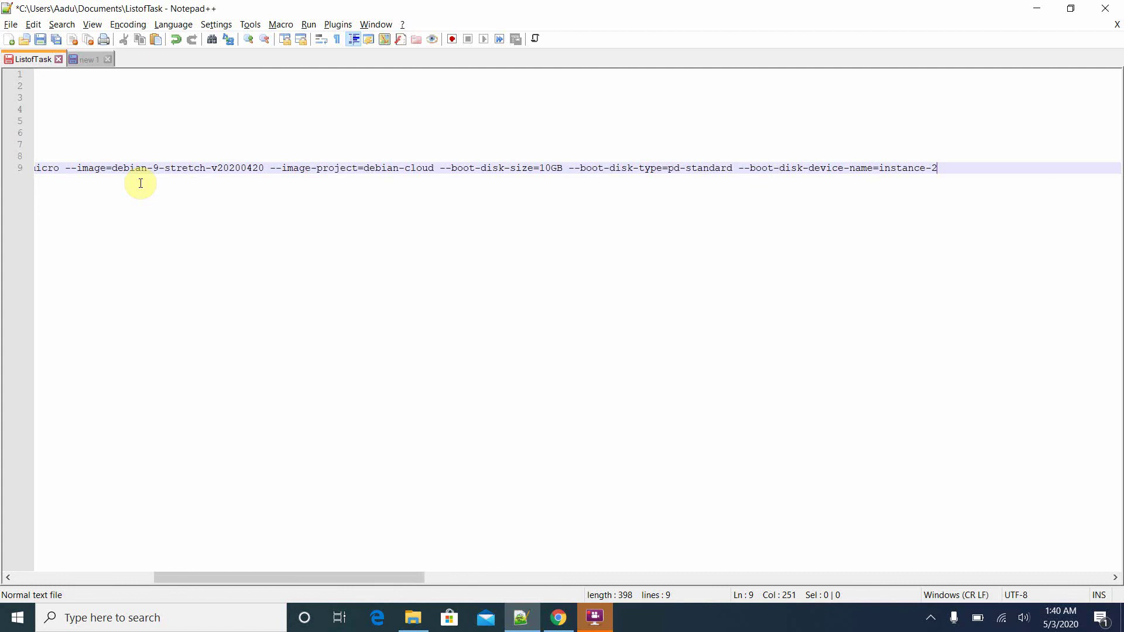
Step: Copy the whole gcloud command on line 9 and open a Command Prompt window
{"action": "key", "text": "shift+Home"}
{"action": "key", "text": "ctrl+c"}
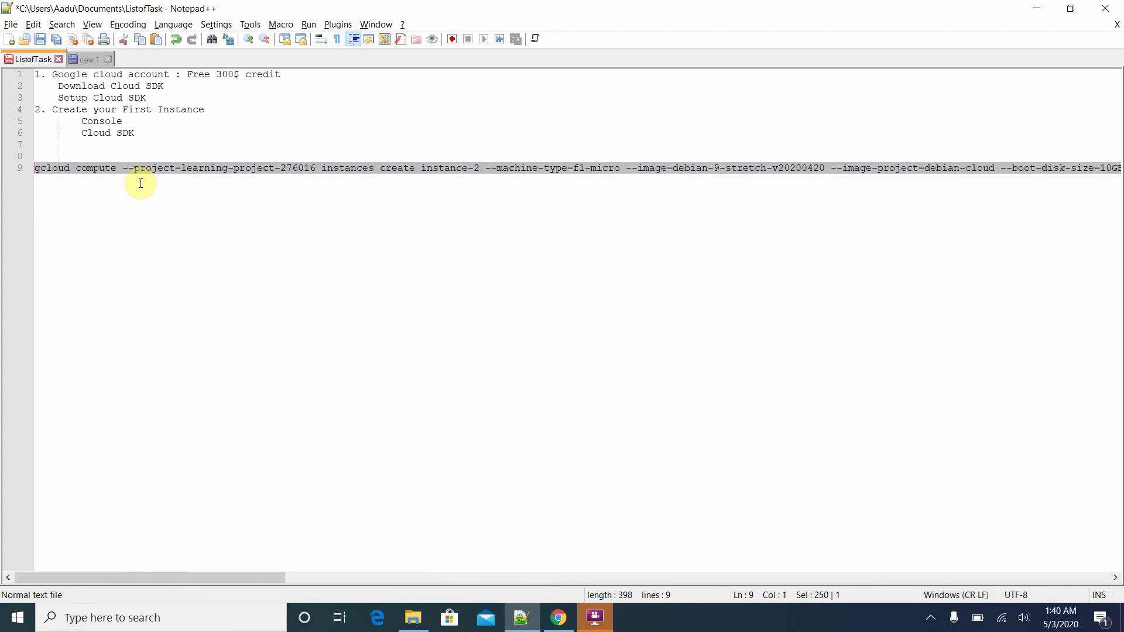
{"action": "key", "text": "alt+Tab"}
{"action": "key", "text": "alt+Tab"}
{"action": "key", "text": "alt+Tab"}
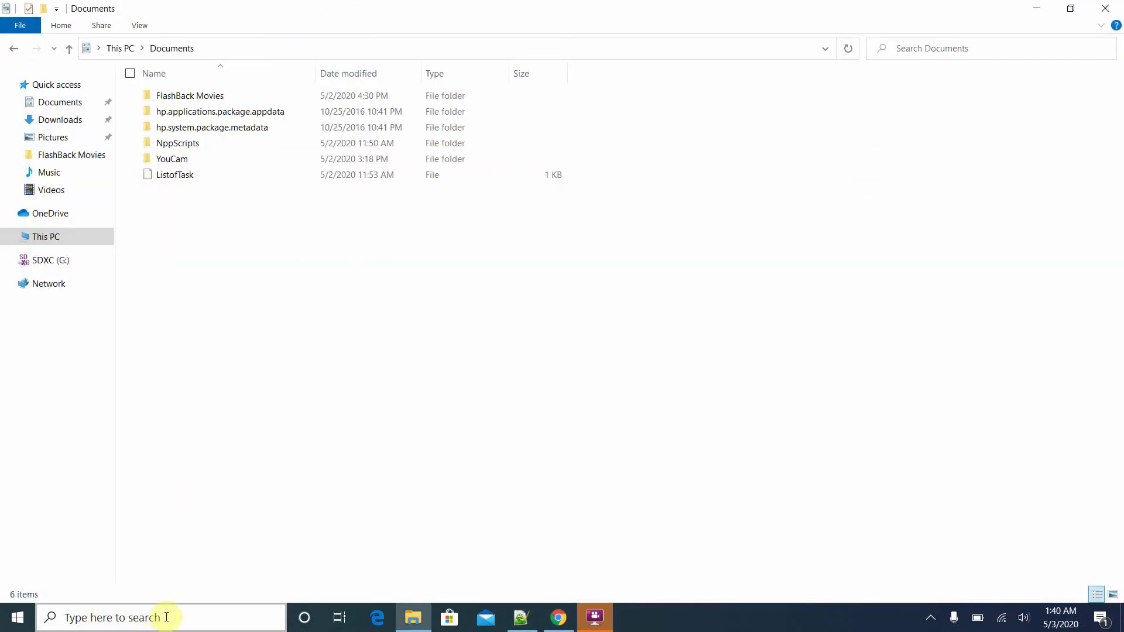
{"action": "left_click", "coordinate": [165, 619]}
{"action": "type", "text": "cmd"}
{"action": "key", "text": "Return"}
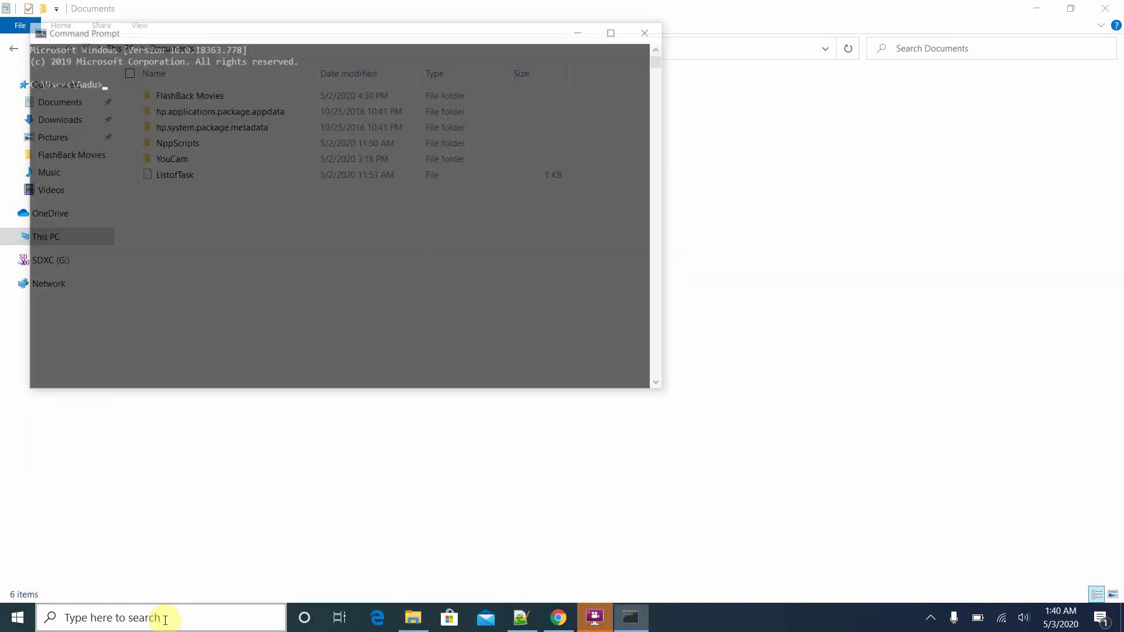
Step: Run gcloud config list, maximize the Command Prompt window and highlight the region value in the compute section
{"action": "type", "text": "gcloud config list"}
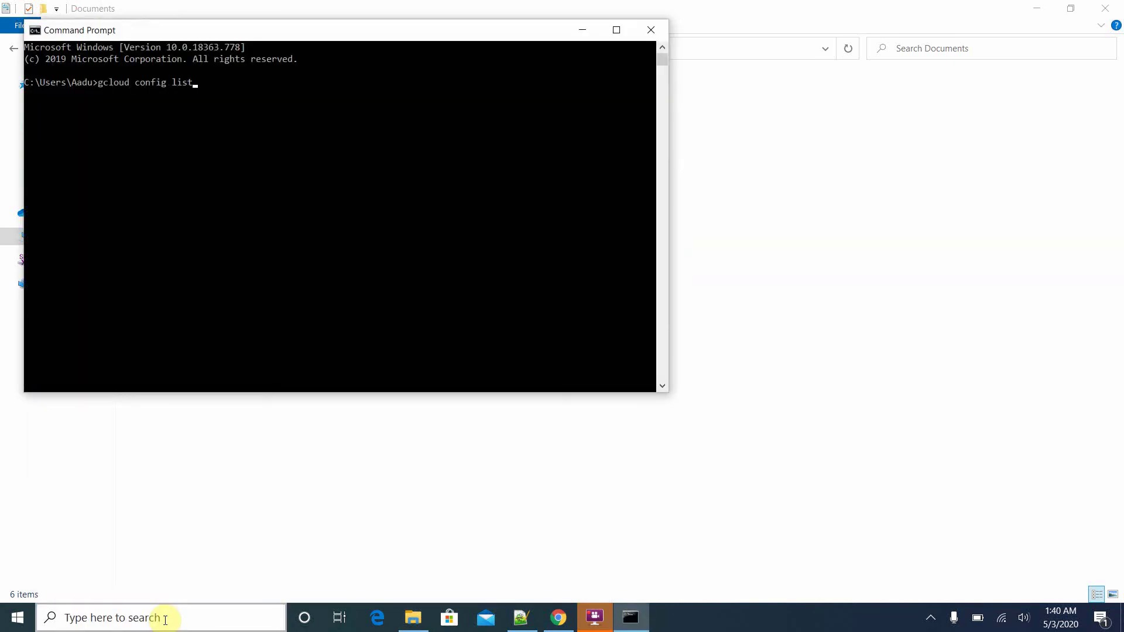
{"action": "key", "text": "Return"}
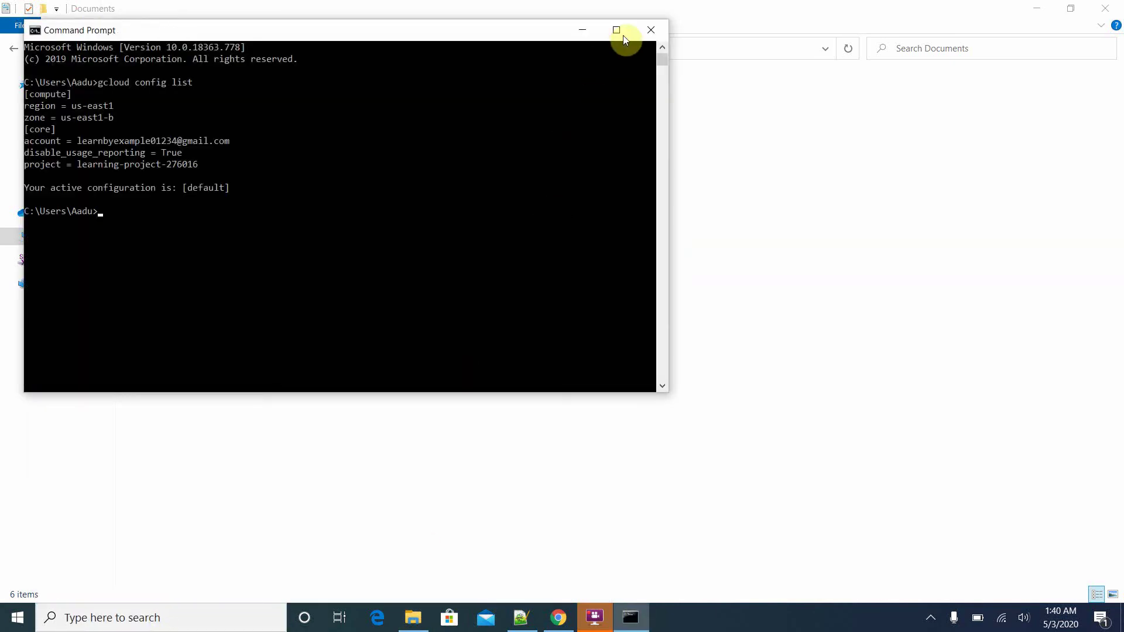
{"action": "left_click", "coordinate": [621, 32]}
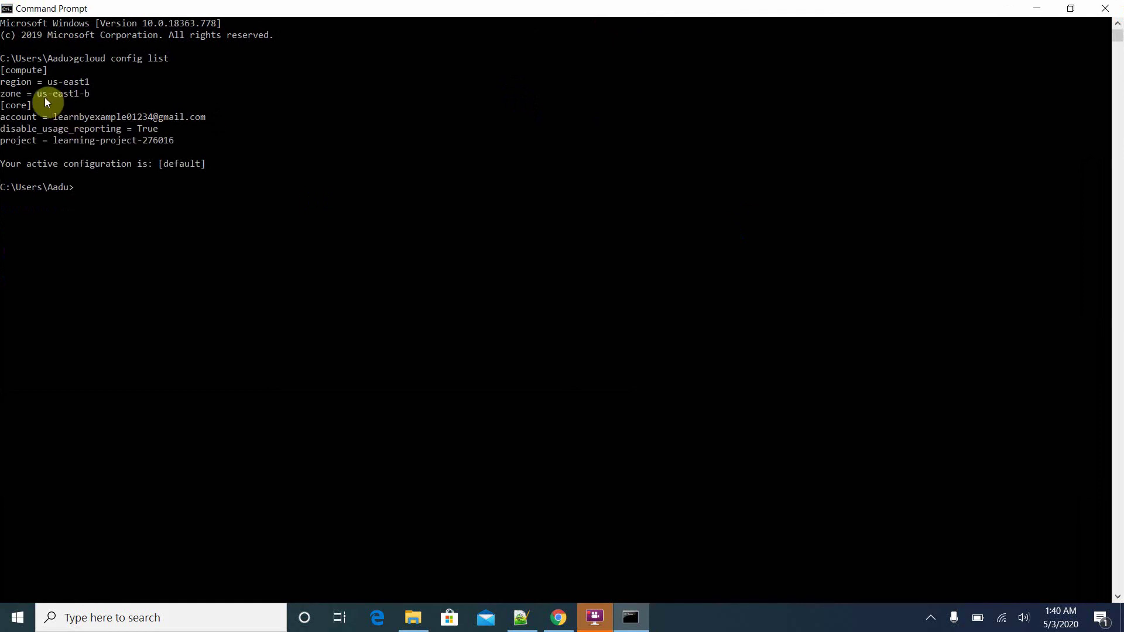
{"action": "left_click_drag", "start_coordinate": [47, 86], "coordinate": [116, 86]}
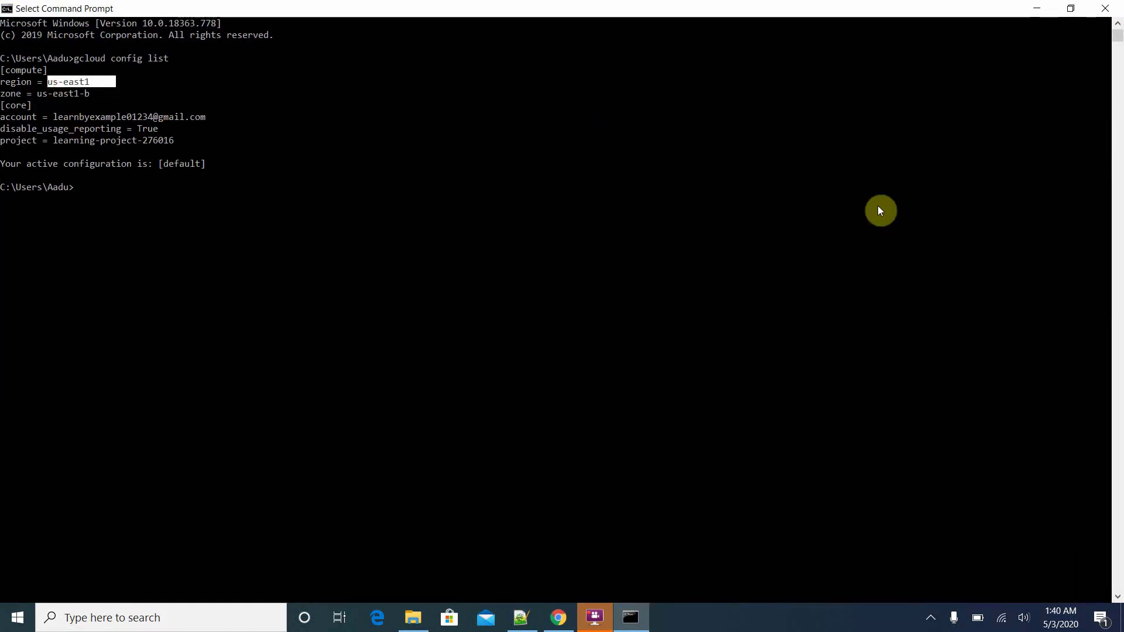
Step: Paste and run the copied gcloud command to create instance-2 with machine type f1-micro, image debian-9-stretch-v20200420 and a 10GB pd-standard boot disk
{"action": "key", "text": "ctrl+v"}
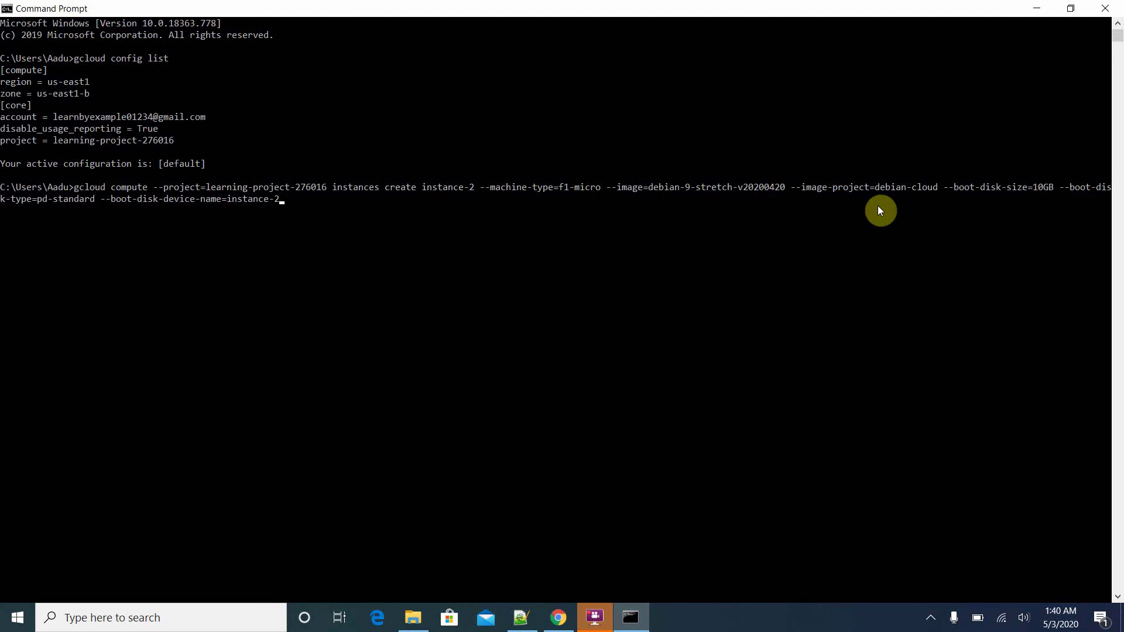
{"action": "key", "text": "Return"}
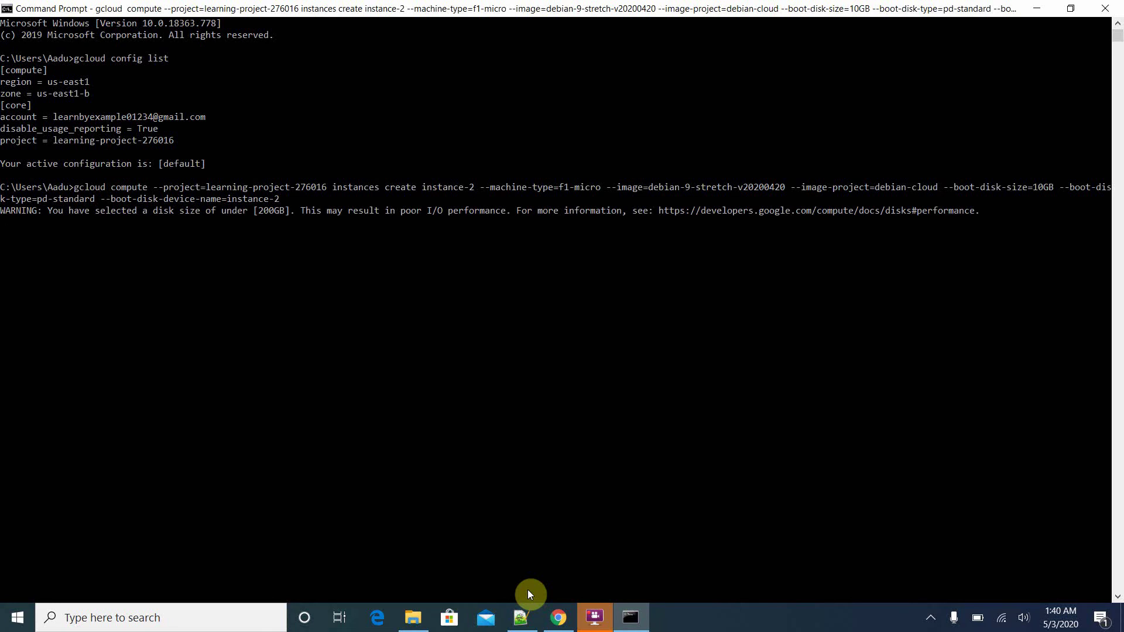
{"action": "left_click_drag", "start_coordinate": [218, 211], "coordinate": [316, 213]}
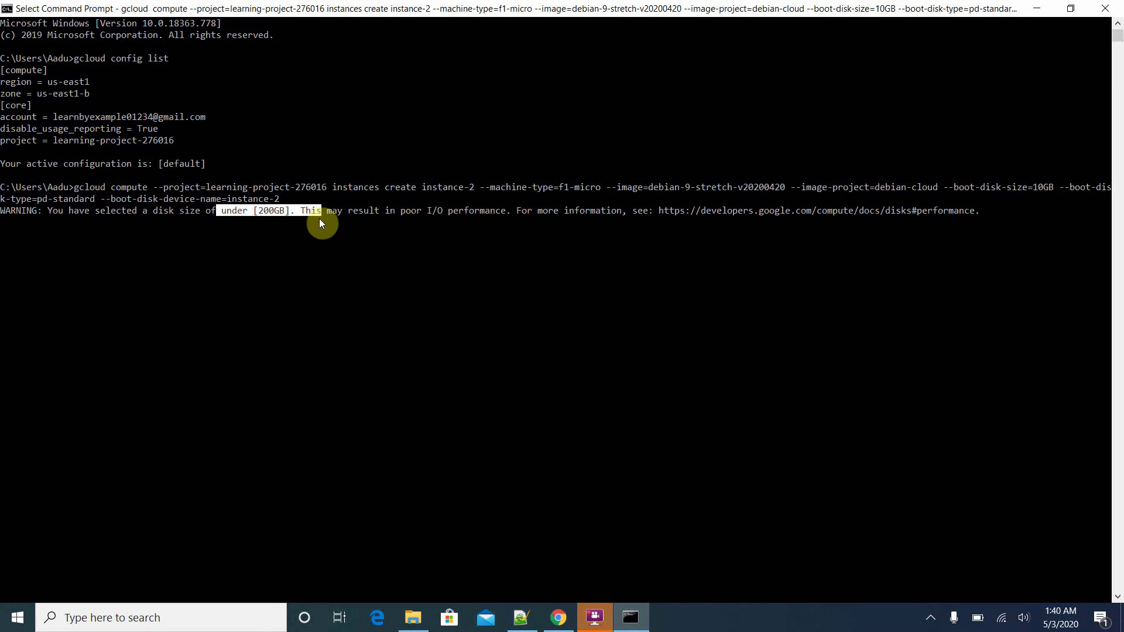
{"action": "key", "text": "Return"}
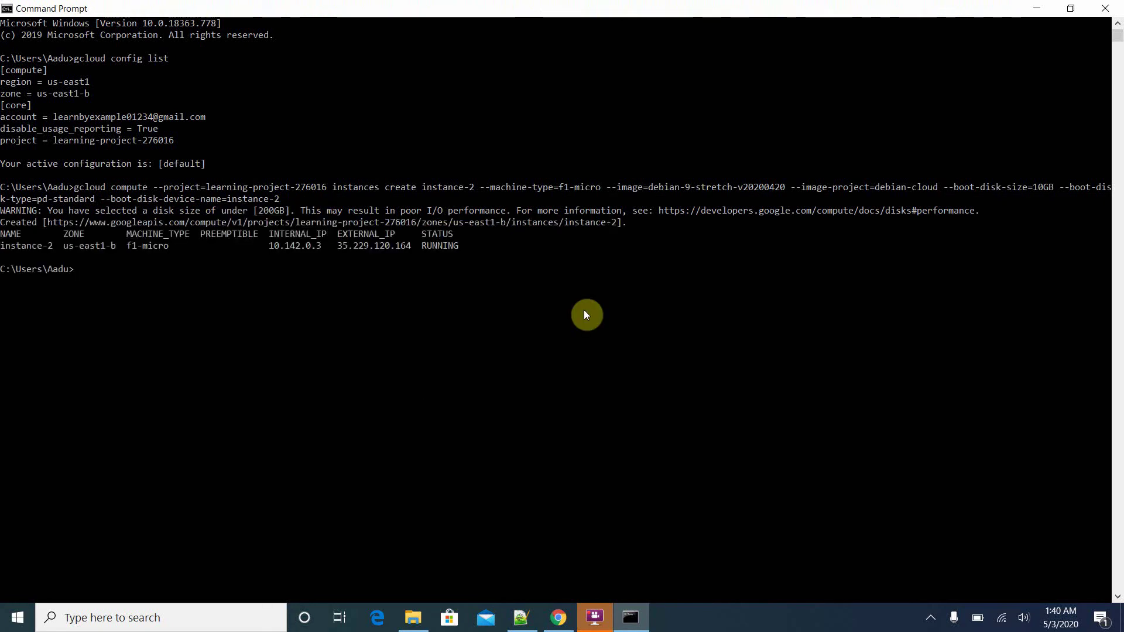
Step: Examine the creation output for instance-2, comparing its zone and machine type with the configured defaults and checking the IP addresses and status
{"action": "left_click_drag", "start_coordinate": [2, 224], "coordinate": [604, 224]}
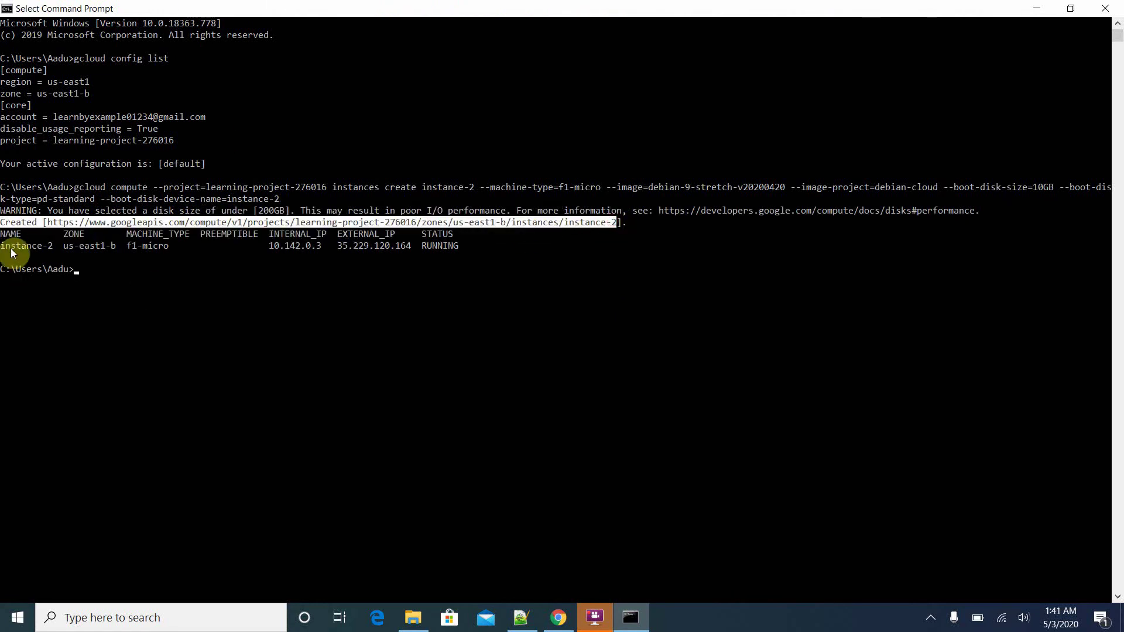
{"action": "left_click_drag", "start_coordinate": [2, 234], "coordinate": [108, 246]}
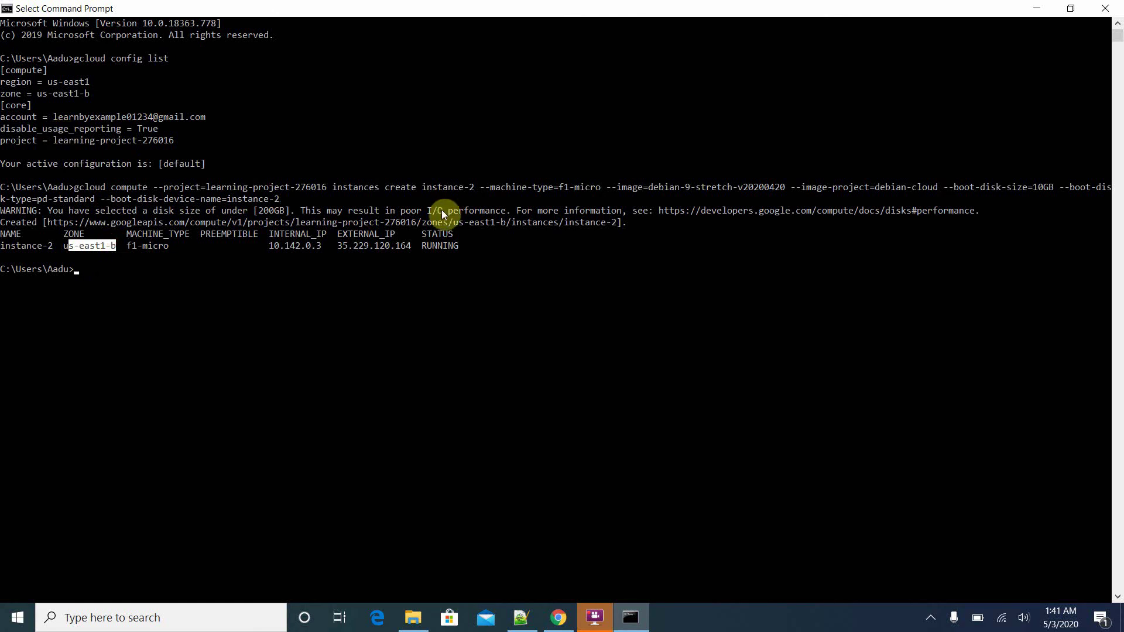
{"action": "left_click_drag", "start_coordinate": [478, 185], "coordinate": [594, 193]}
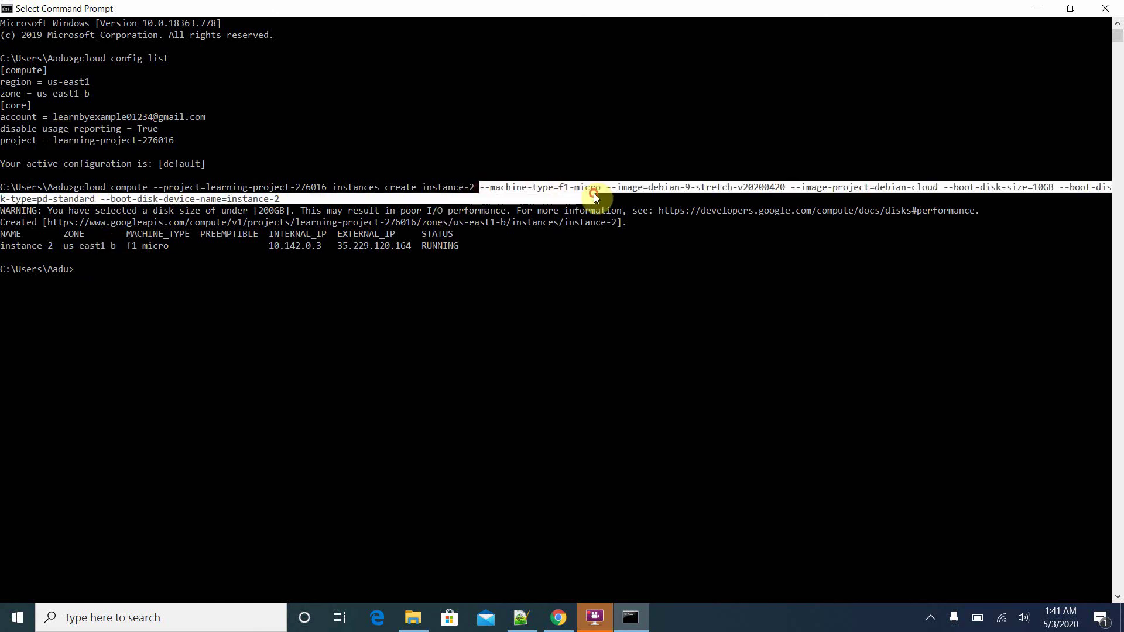
{"action": "left_click_drag", "start_coordinate": [66, 247], "coordinate": [116, 246]}
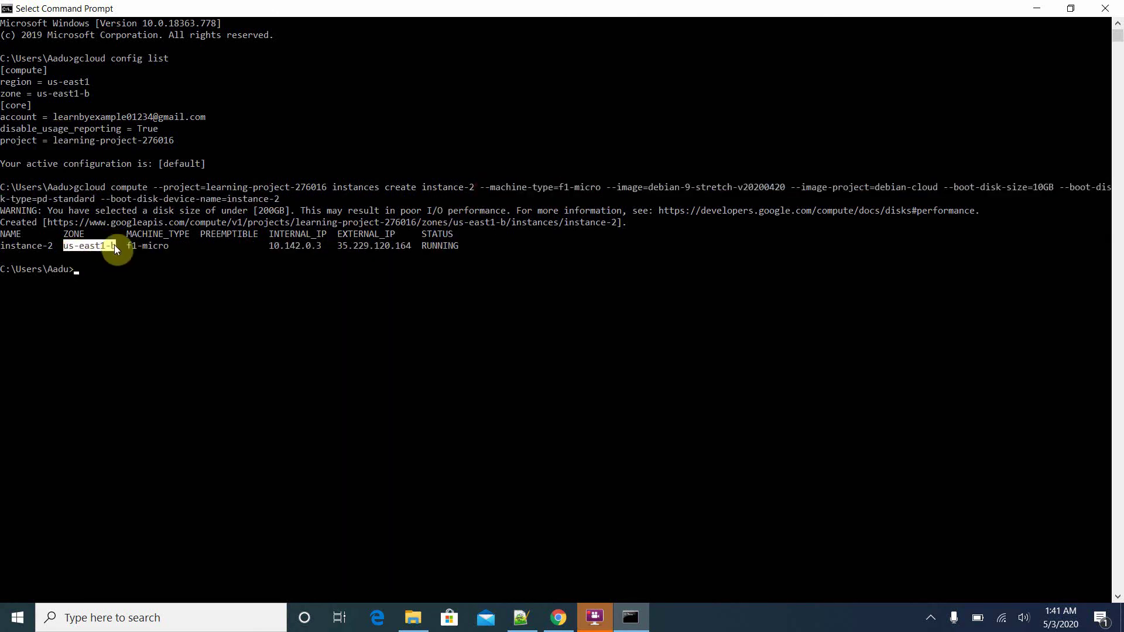
{"action": "left_click_drag", "start_coordinate": [6, 82], "coordinate": [102, 92]}
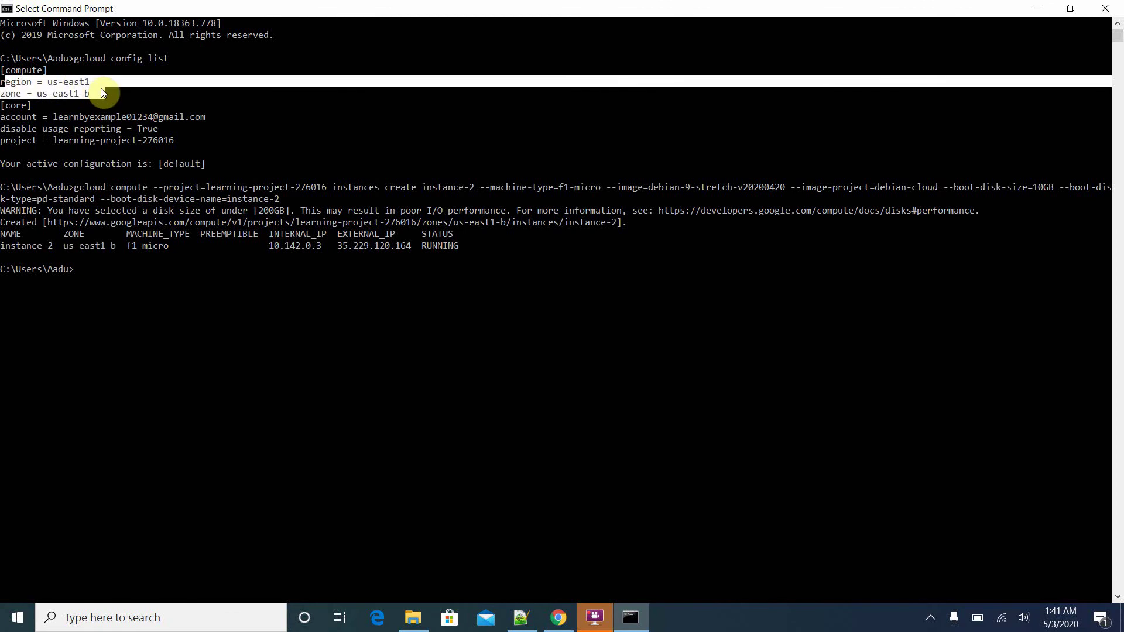
{"action": "left_click_drag", "start_coordinate": [127, 247], "coordinate": [169, 248]}
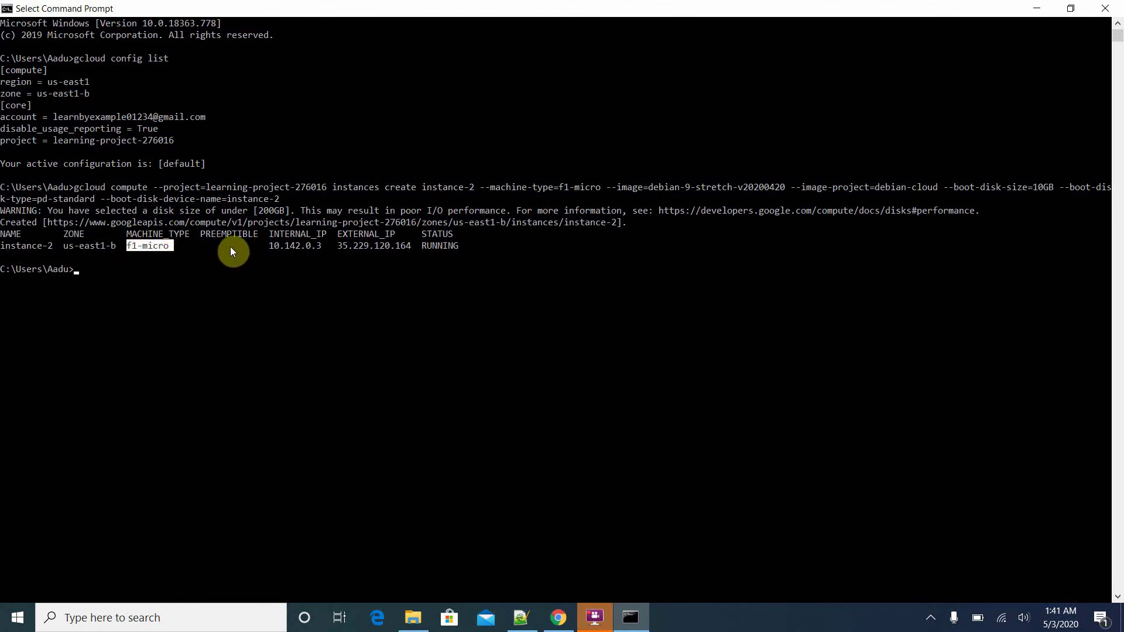
{"action": "left_click_drag", "start_coordinate": [271, 253], "coordinate": [464, 247]}
{"action": "left_click", "coordinate": [293, 232]}
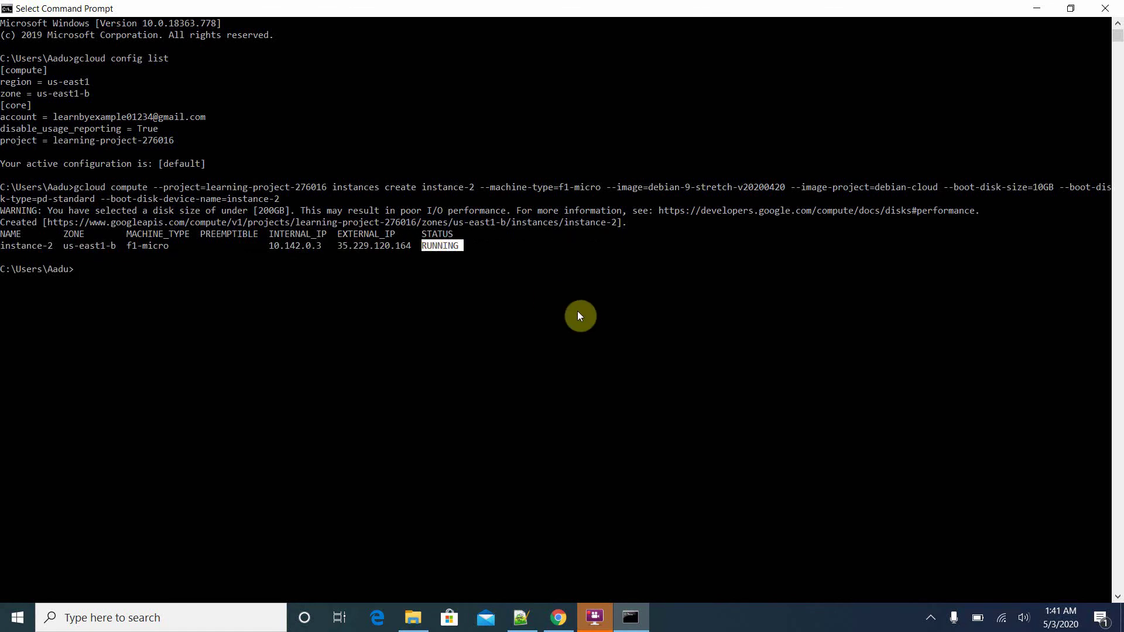
Step: Switch to the Compute Engine console in Chrome, dismiss the gcloud command line dialog and return to the VM instances list
{"action": "key", "text": "alt+Tab"}
{"action": "key", "text": "alt+Tab"}
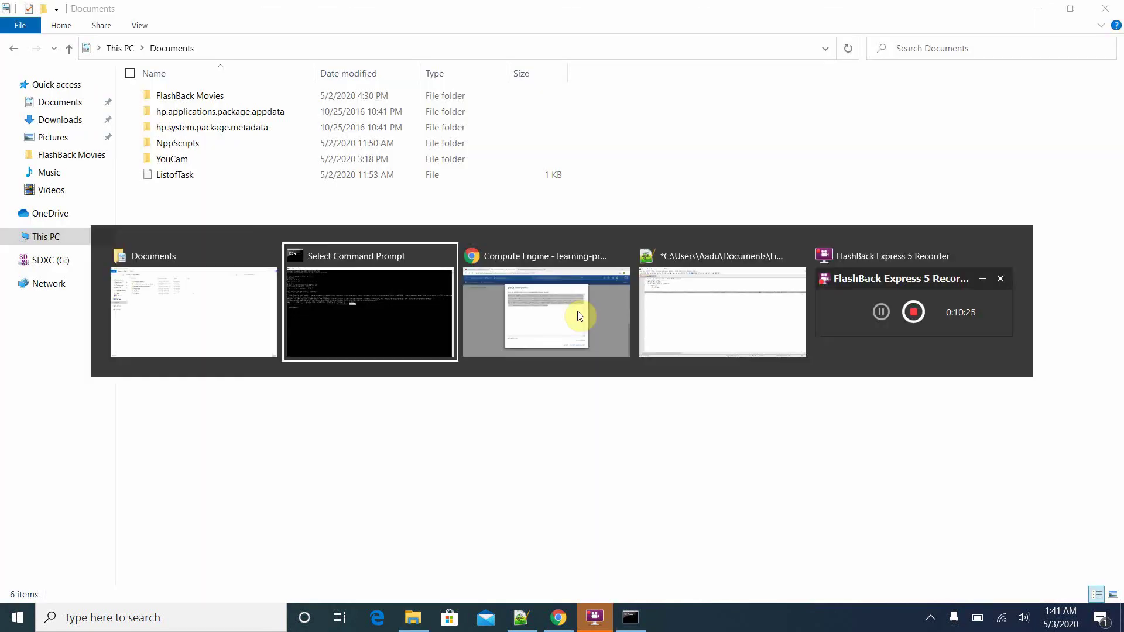
{"action": "key", "text": "alt+Tab"}
{"action": "left_click", "coordinate": [240, 240]}
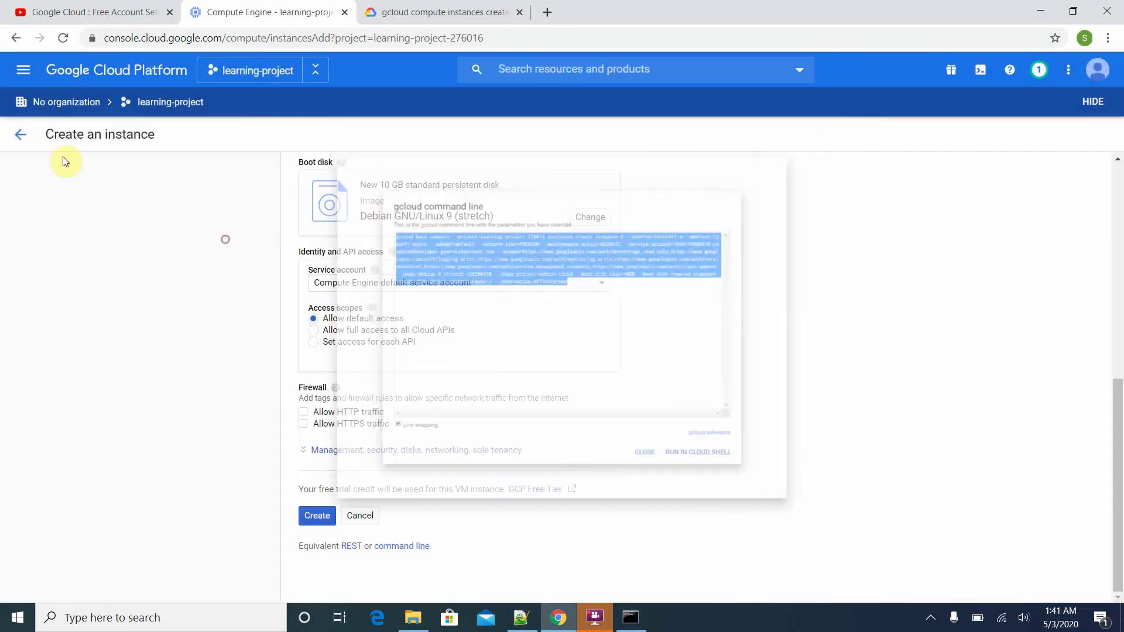
{"action": "left_click", "coordinate": [27, 141]}
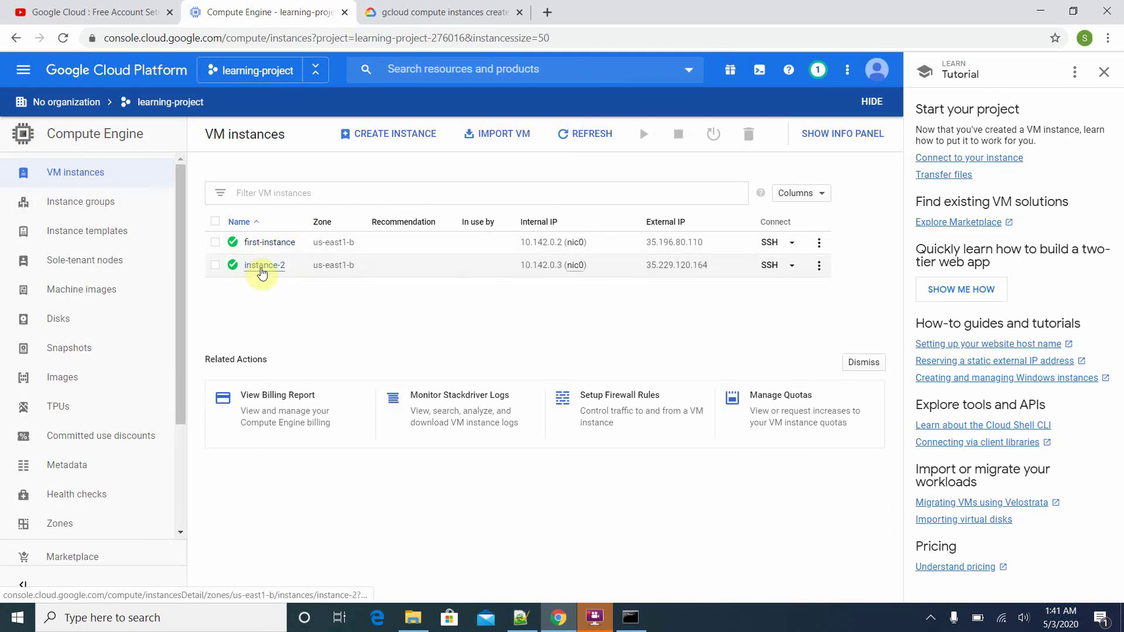
Step: Switch back to Command Prompt, run gcloud compute instances list and highlight the rows of the listed instances
{"action": "key", "text": "alt+Tab"}
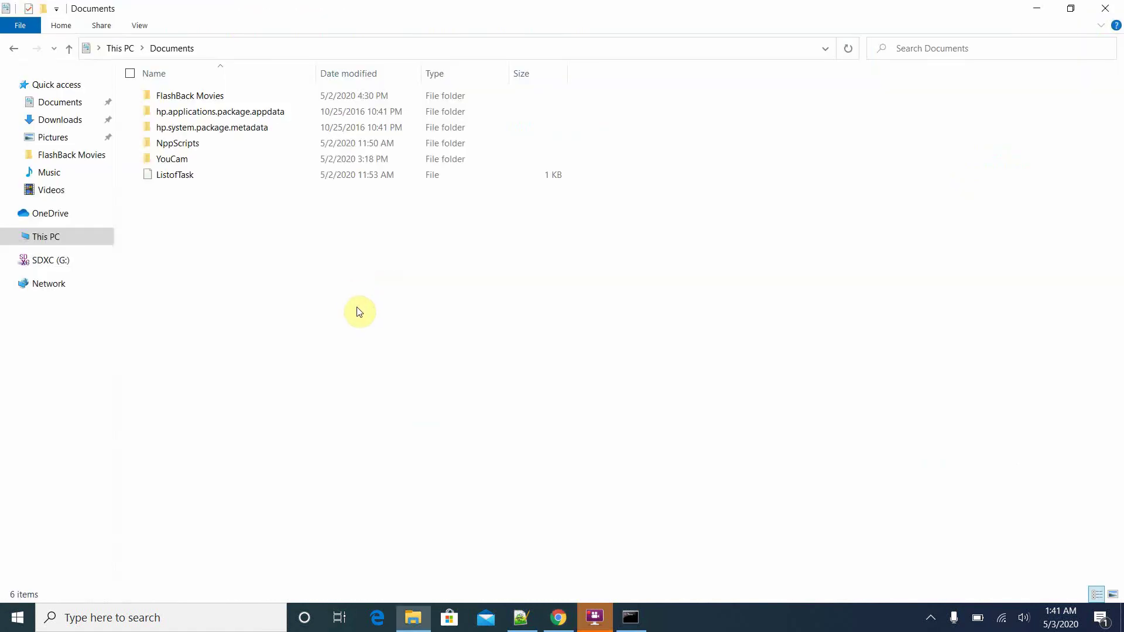
{"action": "key", "text": "alt+Tab"}
{"action": "key", "text": "alt+Tab"}
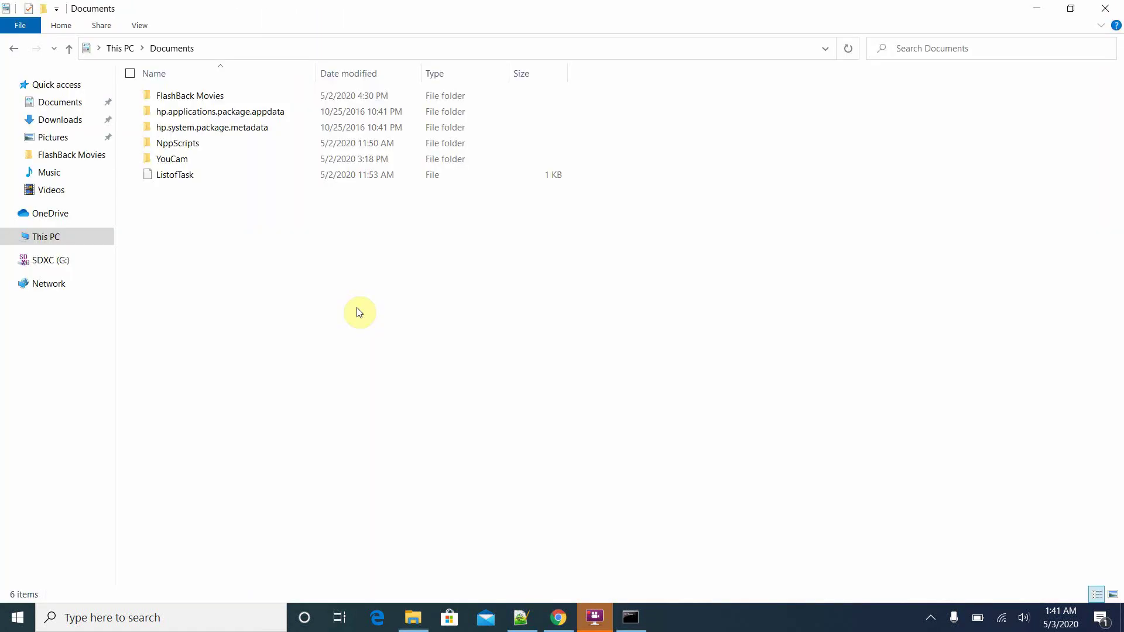
{"action": "key", "text": "alt+Tab"}
{"action": "key", "text": "Tab"}
{"action": "key", "text": "alt+Tab"}
{"action": "key", "text": "alt+Tab"}
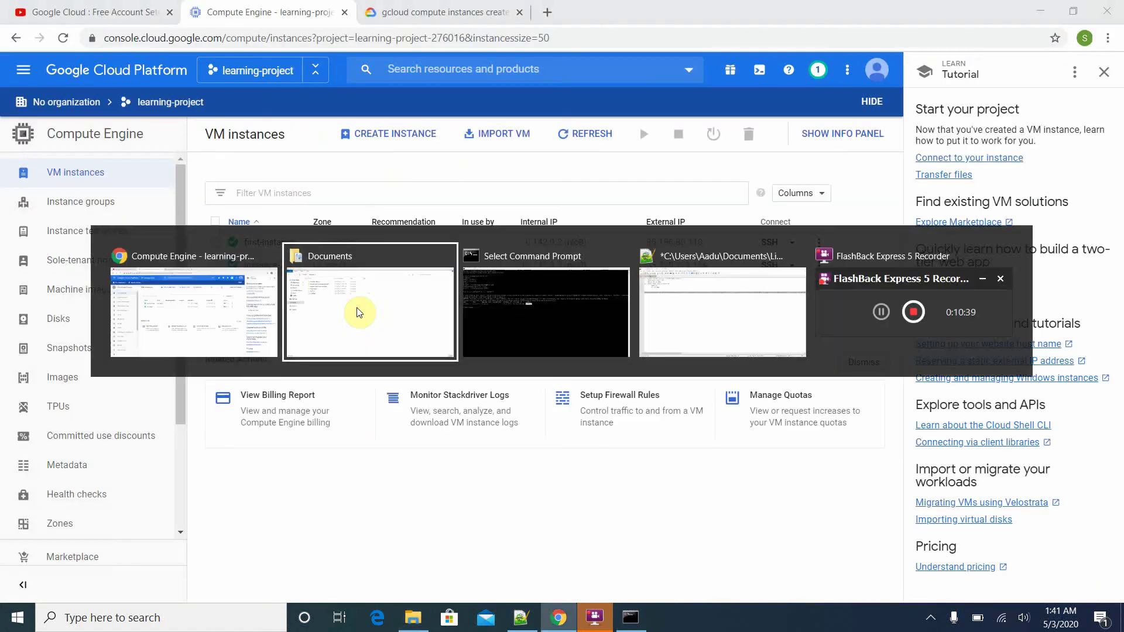
{"action": "type", "text": "gcloud compute"}
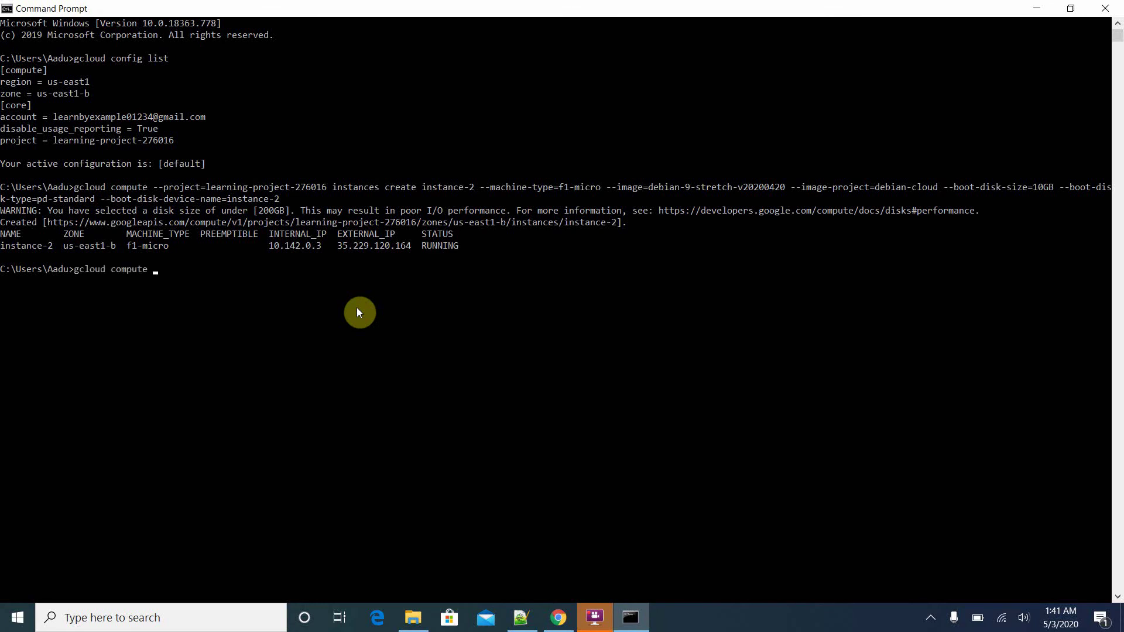
{"action": "type", "text": " instances list"}
{"action": "key", "text": "Return"}
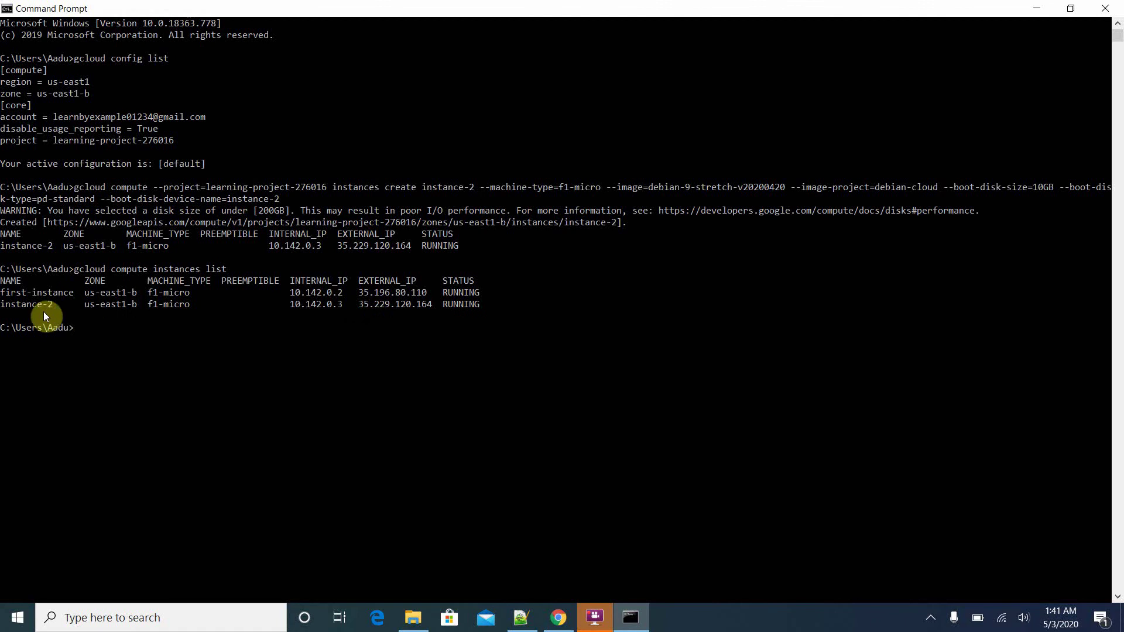
{"action": "left_click_drag", "start_coordinate": [6, 291], "coordinate": [487, 301]}
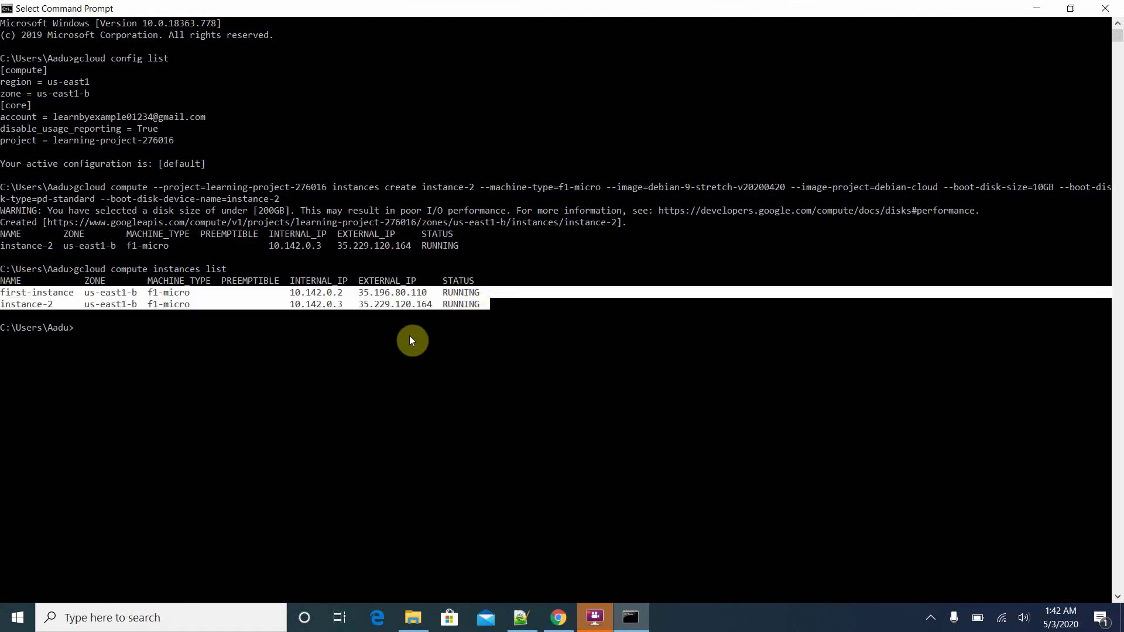
Step: Return to the VM instances list in Chrome, select first-instance and instance-2, and delete both, confirming the deletion
{"action": "key", "text": "alt+Tab"}
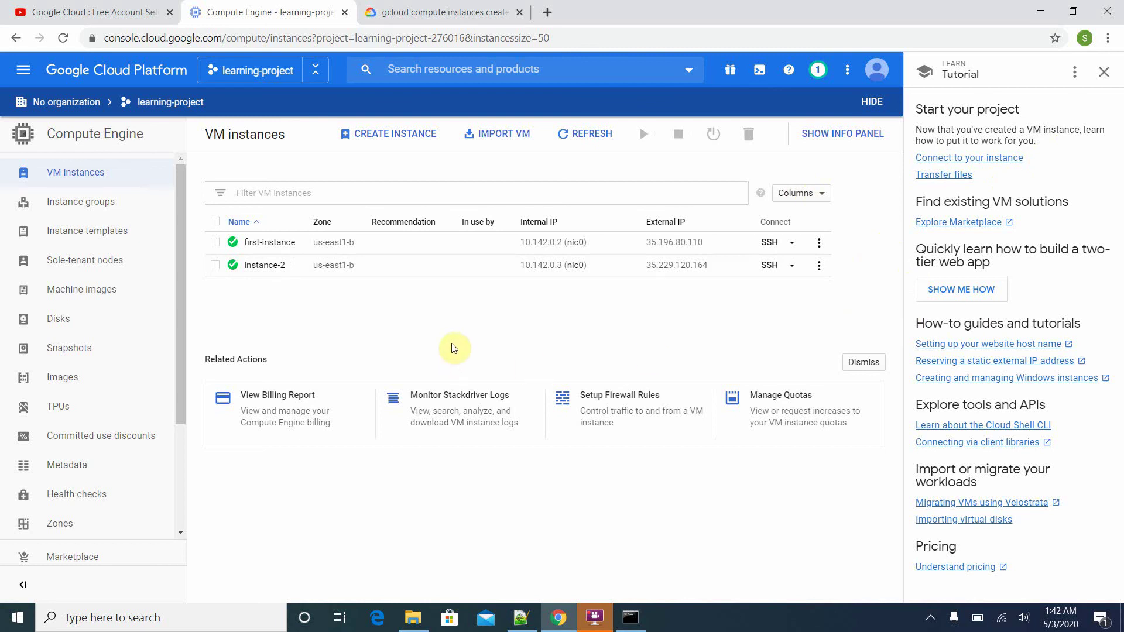
{"action": "left_click", "coordinate": [215, 241]}
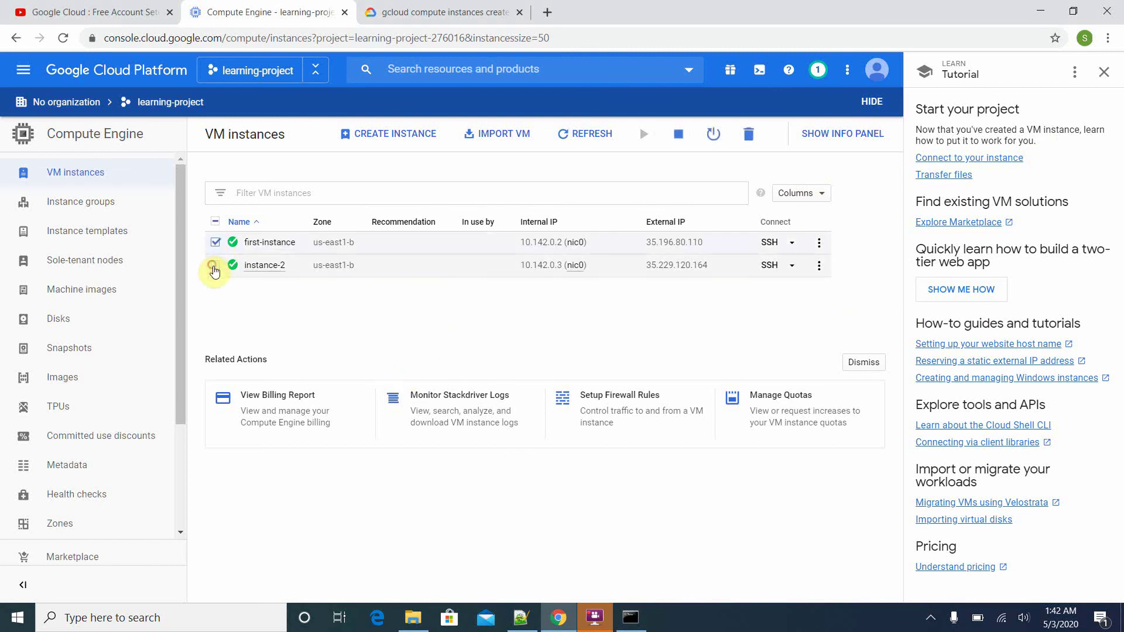
{"action": "left_click", "coordinate": [215, 267]}
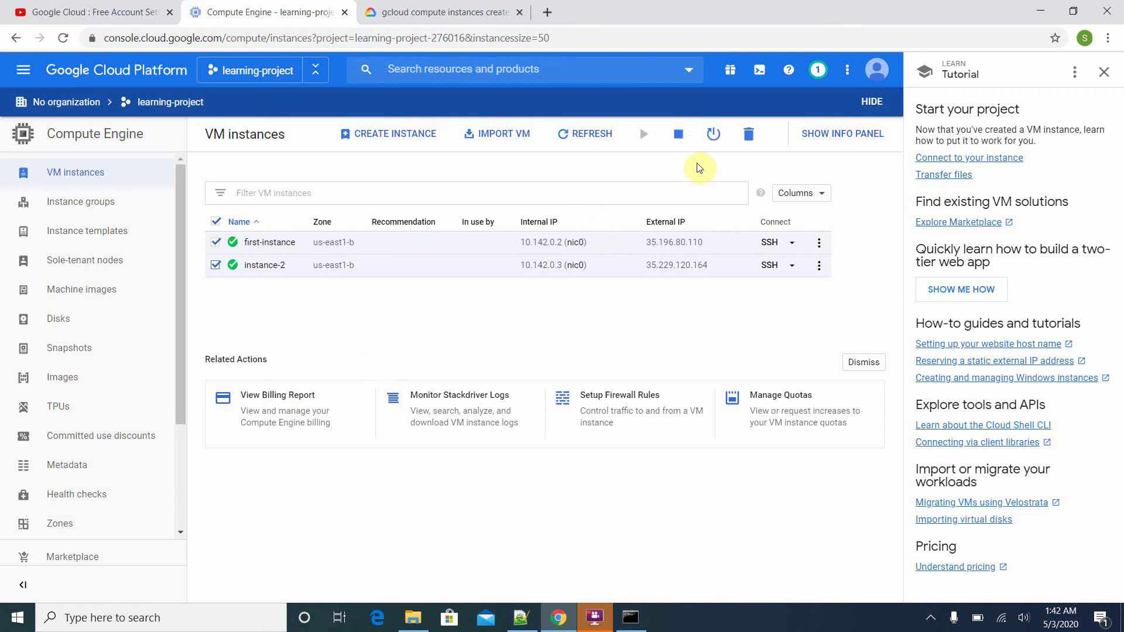
{"action": "left_click", "coordinate": [748, 134]}
{"action": "left_click", "coordinate": [715, 367]}
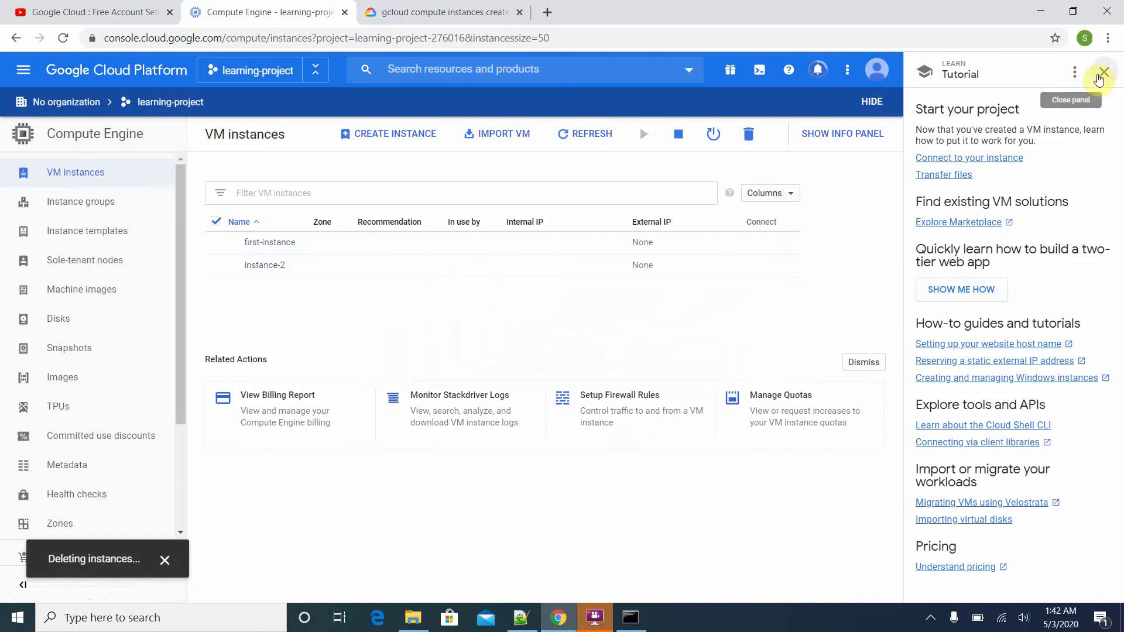
Step: Open the gcloud compute instances create reference page and highlight its full URL
{"action": "left_click", "coordinate": [425, 14]}
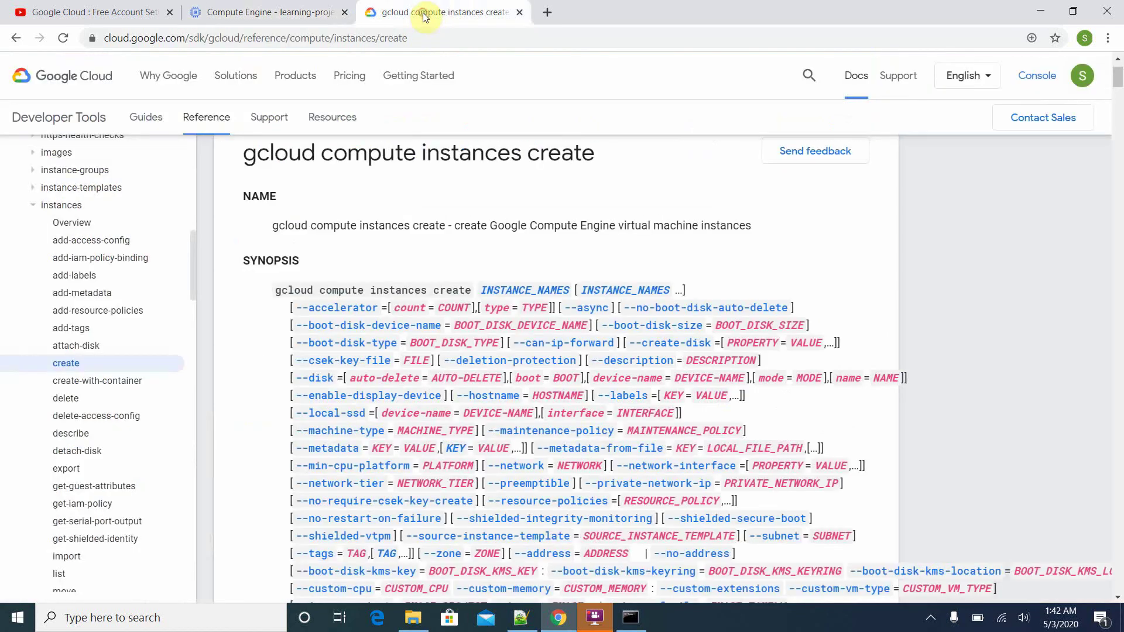
{"action": "left_click", "coordinate": [266, 39]}
{"action": "right_click", "coordinate": [267, 43]}
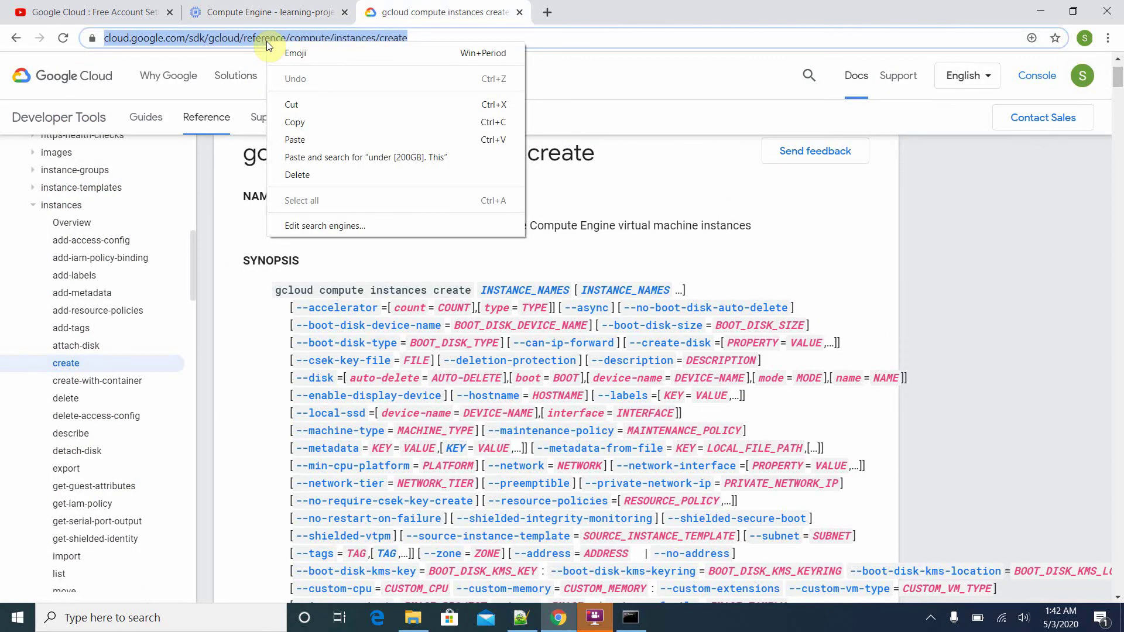
{"action": "left_click", "coordinate": [471, 39]}
{"action": "left_click_drag", "start_coordinate": [457, 38], "coordinate": [106, 43]}
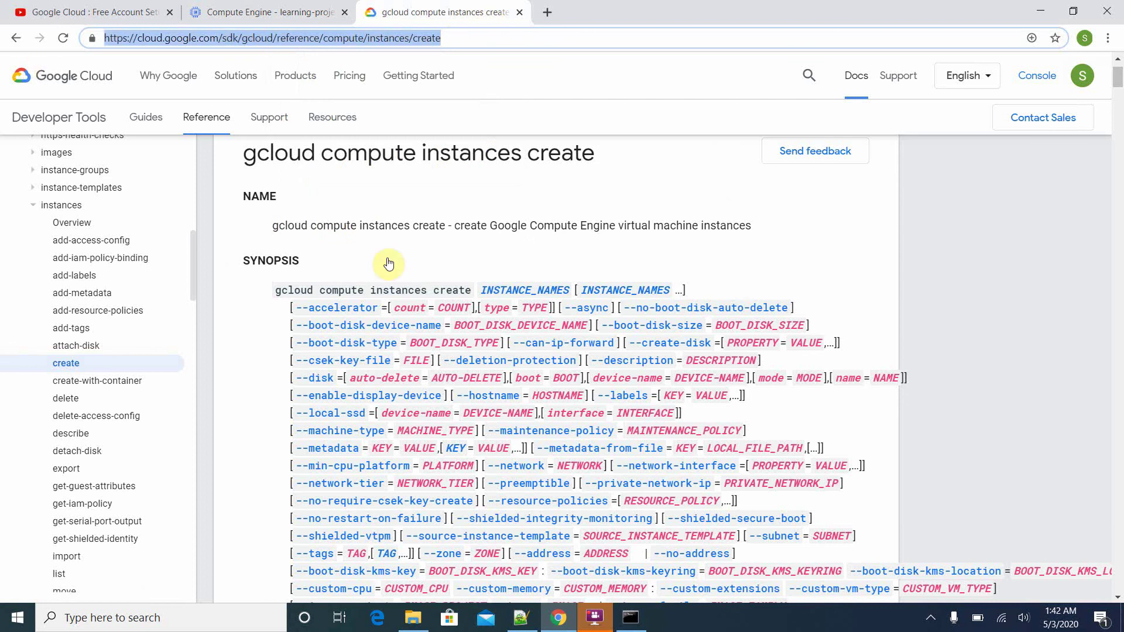
Step: Examine the gcloud compute instances create synopsis and the flag descriptions, including the boot disk and create-disk properties
{"action": "scroll", "coordinate": [413, 206], "scroll_direction": "up", "scroll_amount": 1}
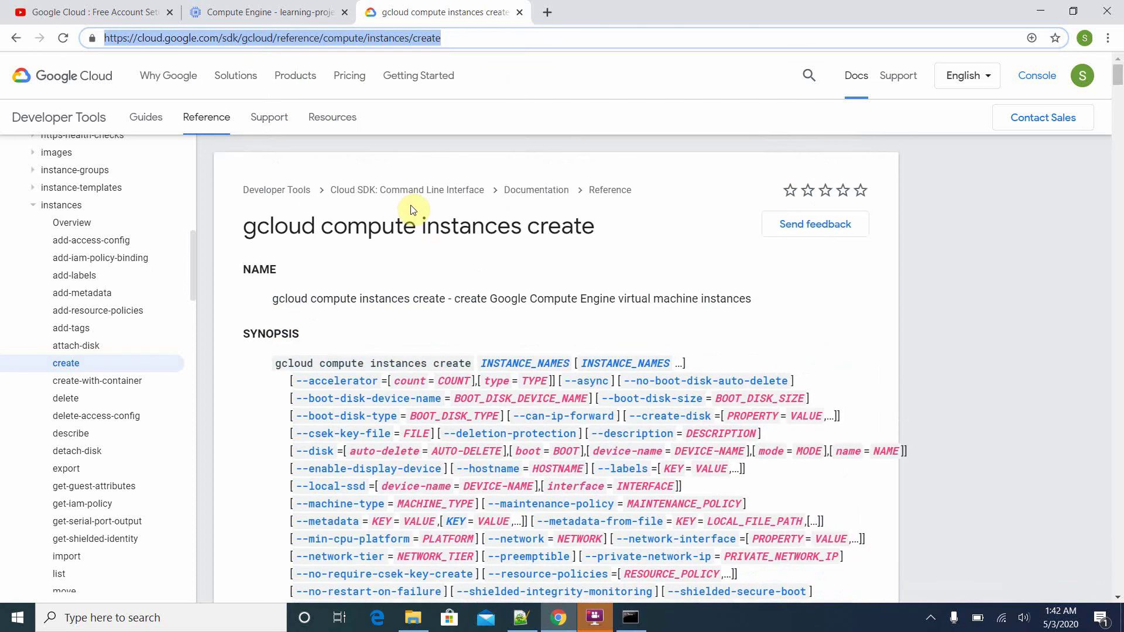
{"action": "scroll", "coordinate": [345, 378], "scroll_direction": "down", "scroll_amount": 1}
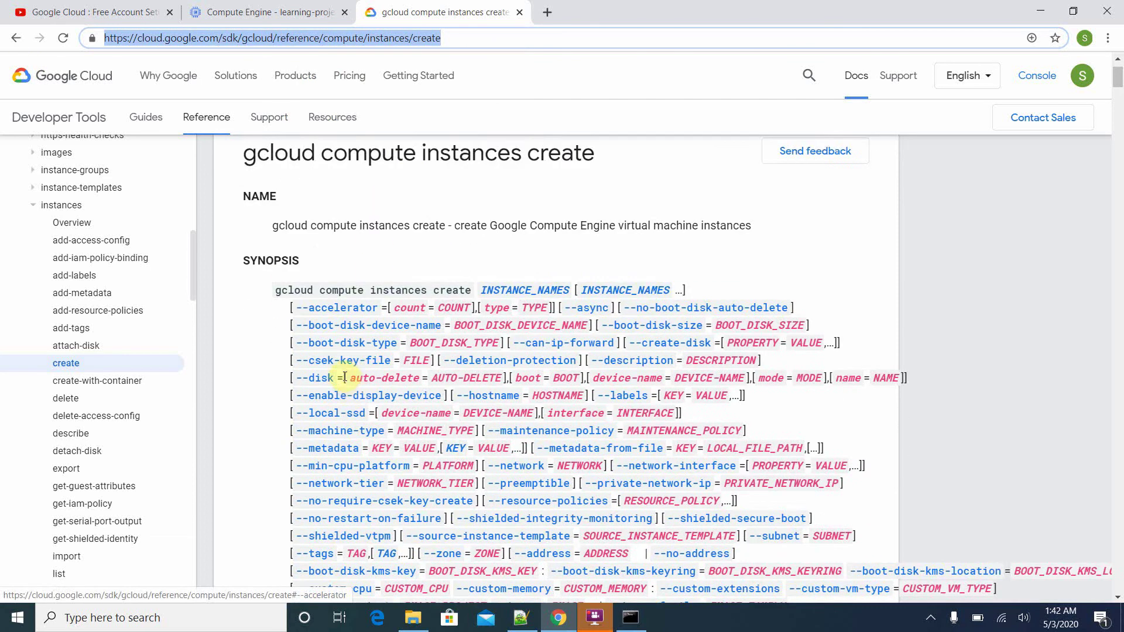
{"action": "scroll", "coordinate": [345, 377], "scroll_direction": "down", "scroll_amount": 1}
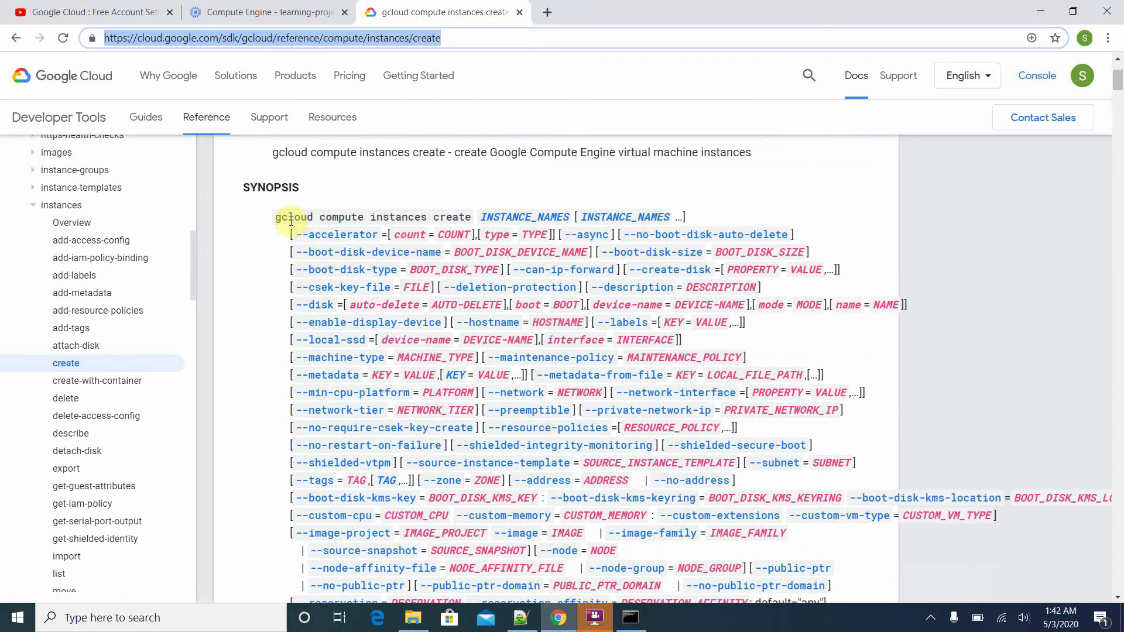
{"action": "left_click_drag", "start_coordinate": [291, 218], "coordinate": [358, 218]}
{"action": "scroll", "coordinate": [507, 300], "scroll_direction": "down", "scroll_amount": 1}
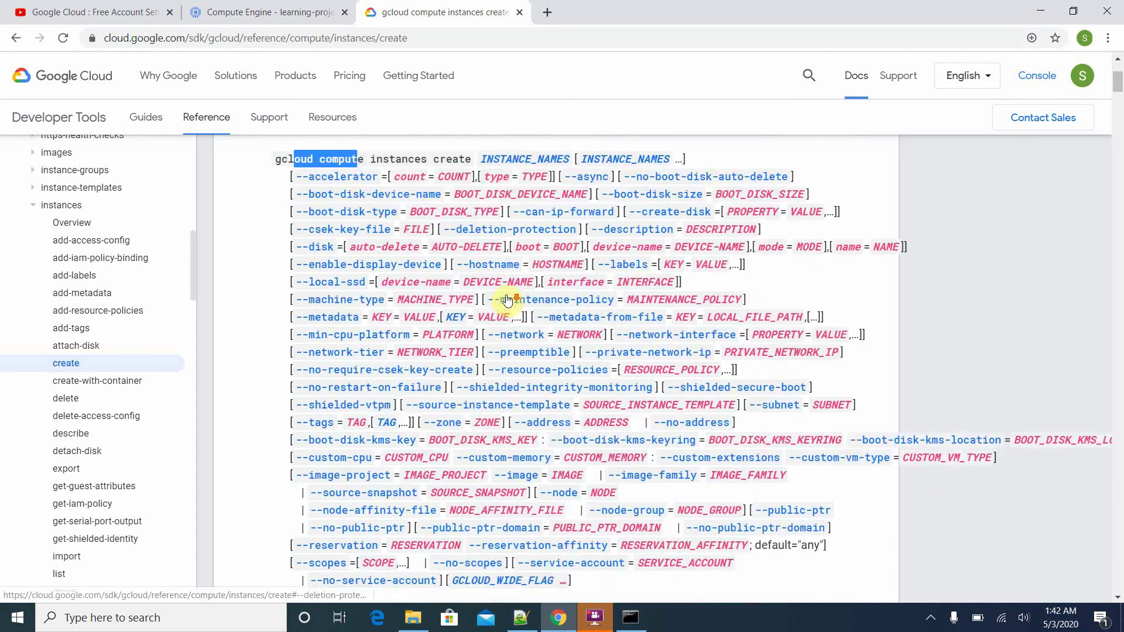
{"action": "scroll", "coordinate": [507, 299], "scroll_direction": "down", "scroll_amount": 12}
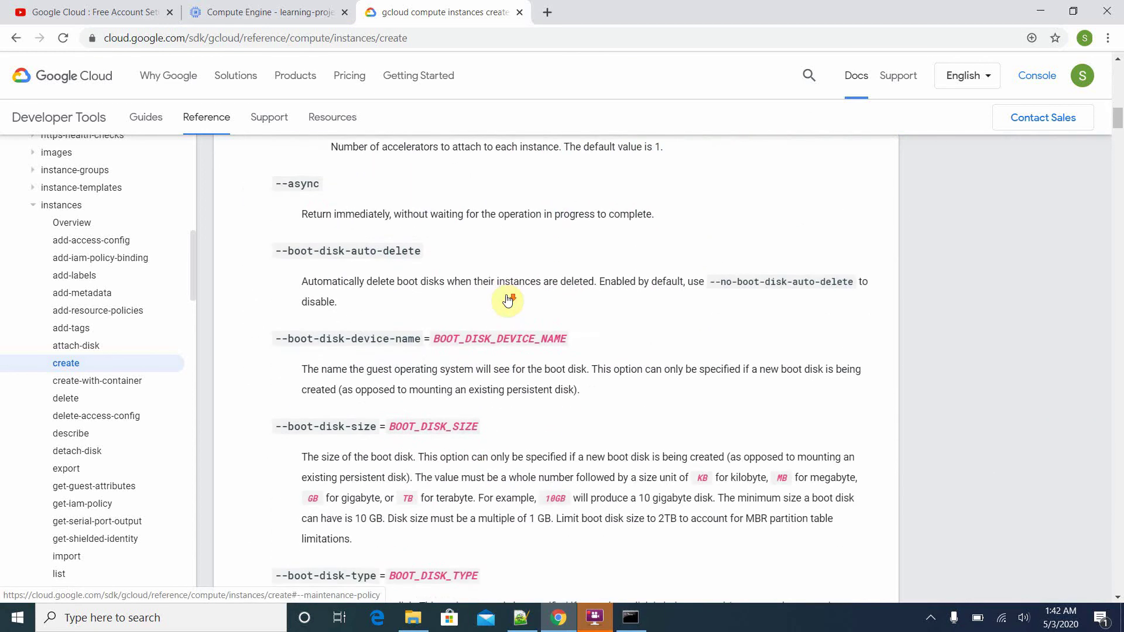
{"action": "scroll", "coordinate": [507, 300], "scroll_direction": "down", "scroll_amount": 7}
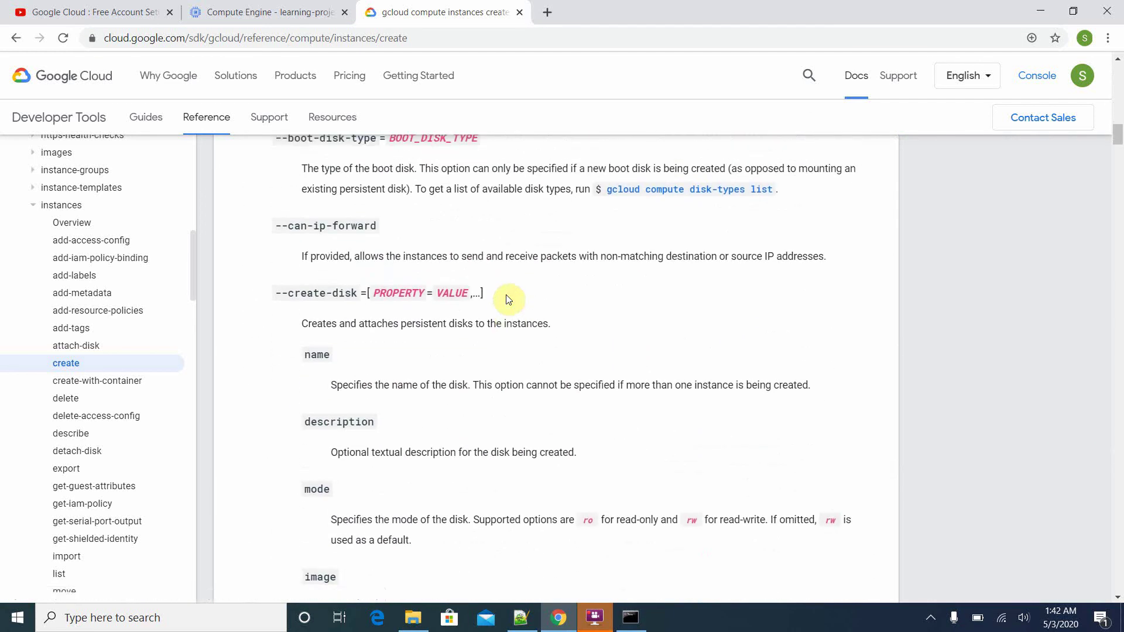
{"action": "scroll", "coordinate": [509, 299], "scroll_direction": "down", "scroll_amount": 5}
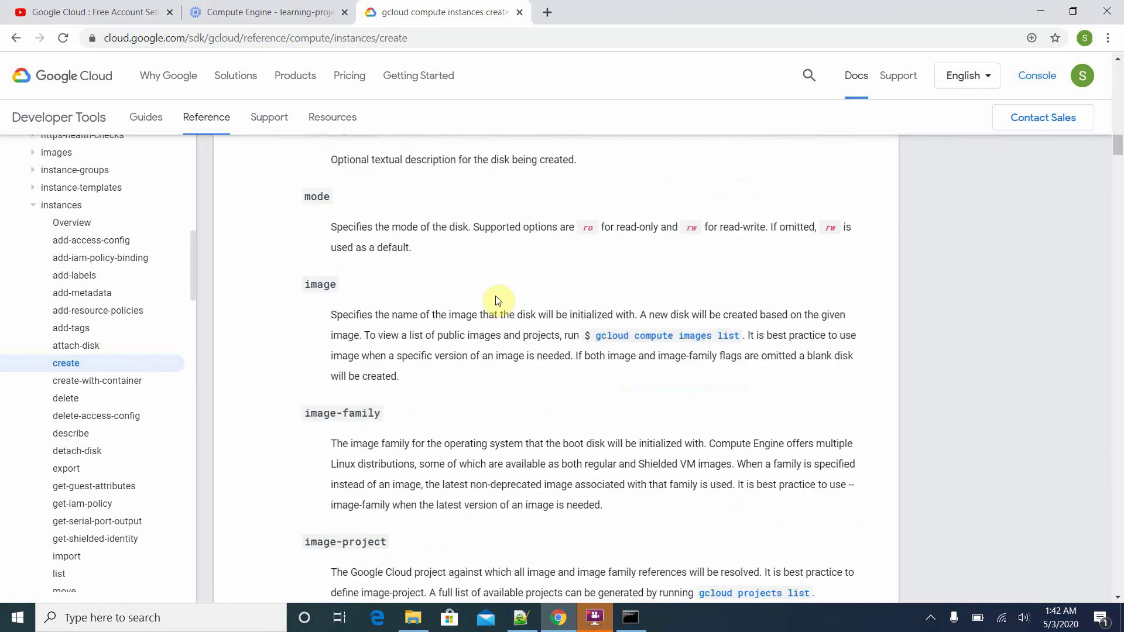
{"action": "scroll", "coordinate": [497, 295], "scroll_direction": "down", "scroll_amount": 11}
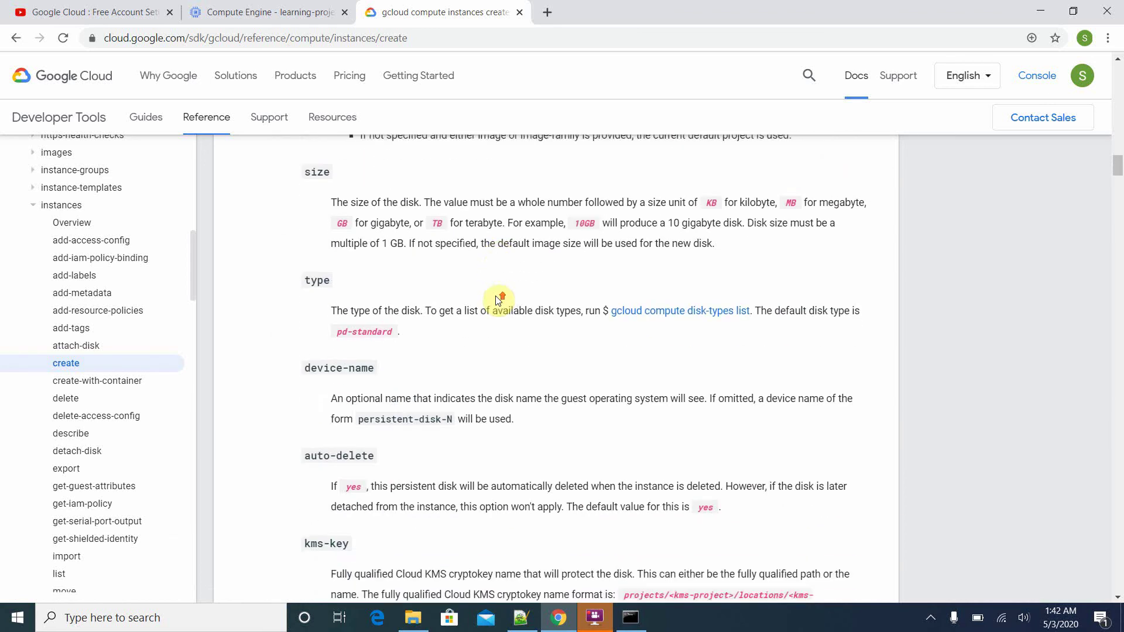
Step: Return to the Compute Engine VM instances list and open a browser SSH session to instance-1
{"action": "scroll", "coordinate": [315, 139], "scroll_direction": "up", "scroll_amount": 20}
{"action": "left_click", "coordinate": [299, 38]}
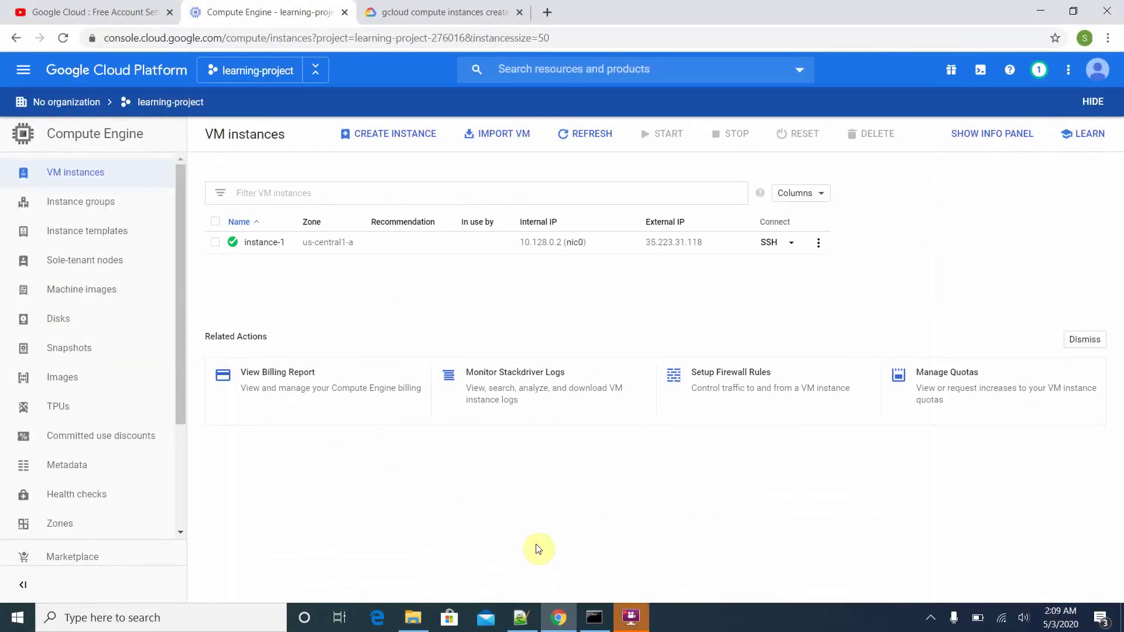
{"action": "left_click", "coordinate": [767, 243]}
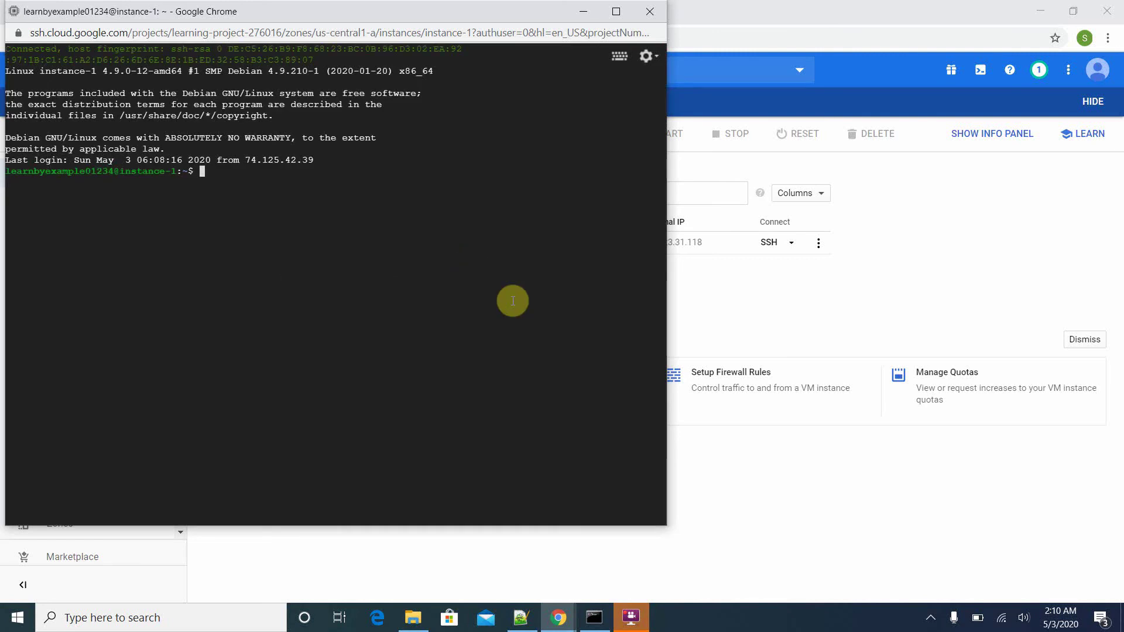
Step: Run the hostname command in the SSH session to check which machine is connected
{"action": "key", "text": "Return"}
{"action": "key", "text": "Return"}
{"action": "key", "text": "Return"}
{"action": "type", "text": "hos"}
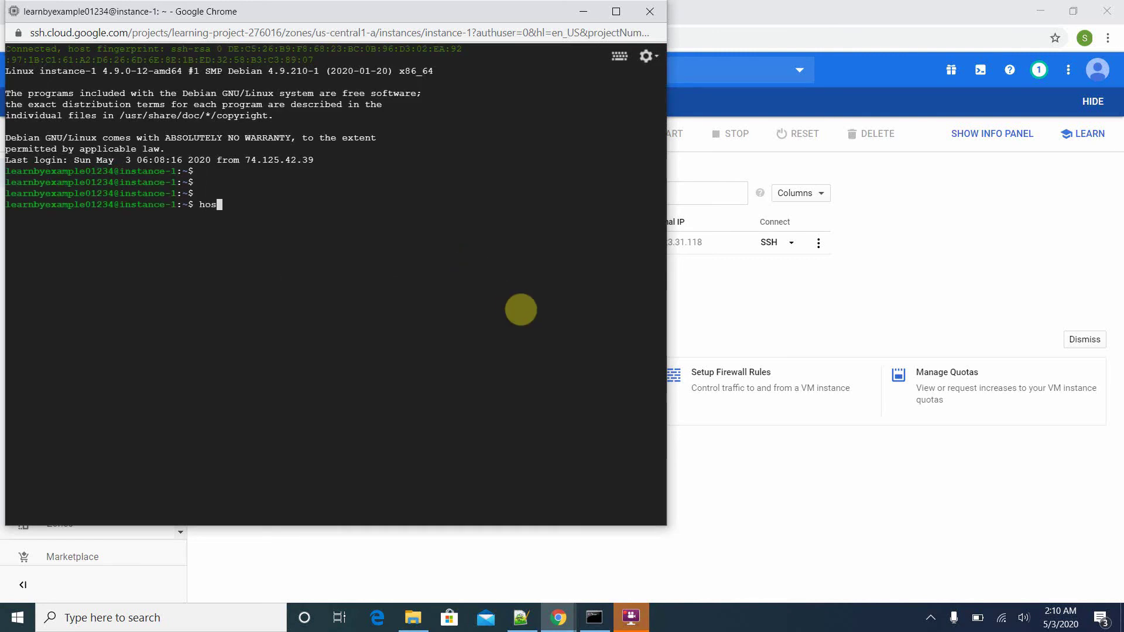
{"action": "type", "text": "tanme"}
{"action": "key", "text": "Return"}
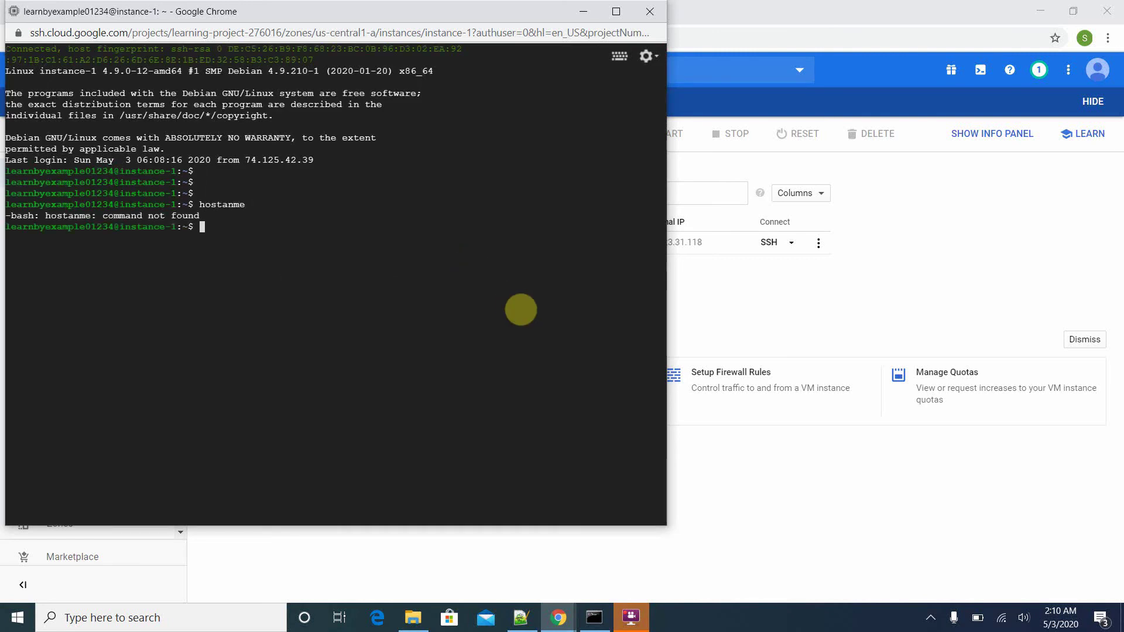
{"action": "type", "text": "sh"}
{"action": "key", "text": "Return"}
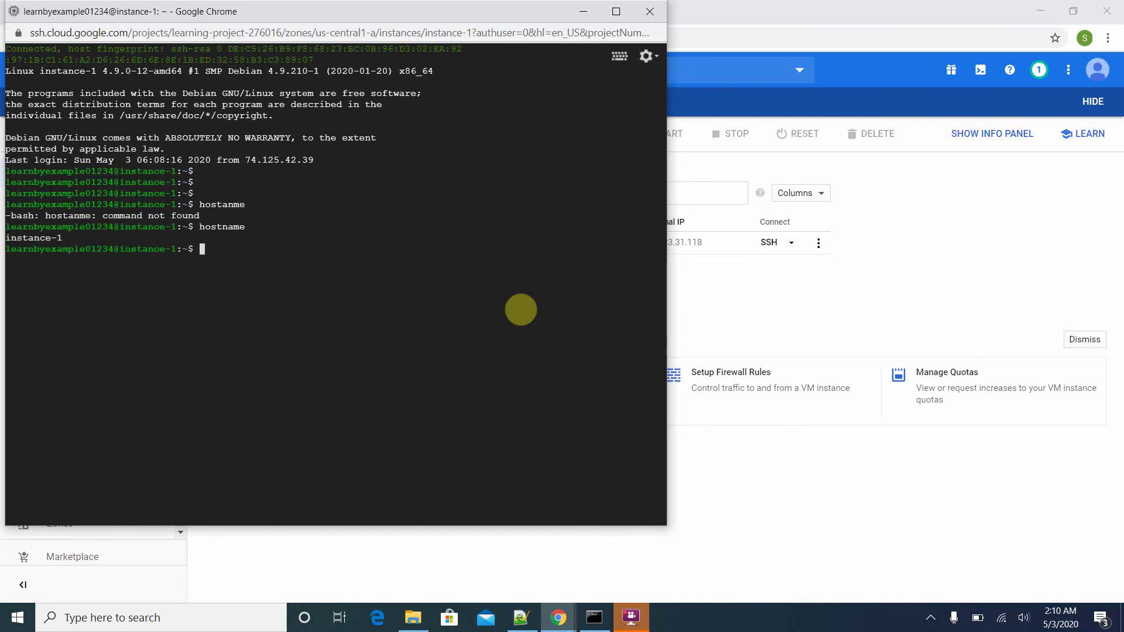
Step: List the current directory's files with ls -rlt and print the working directory path with pwd
{"action": "type", "text": "ls -rlt"}
{"action": "key", "text": "Return"}
{"action": "type", "text": "pwd"}
{"action": "key", "text": "Return"}
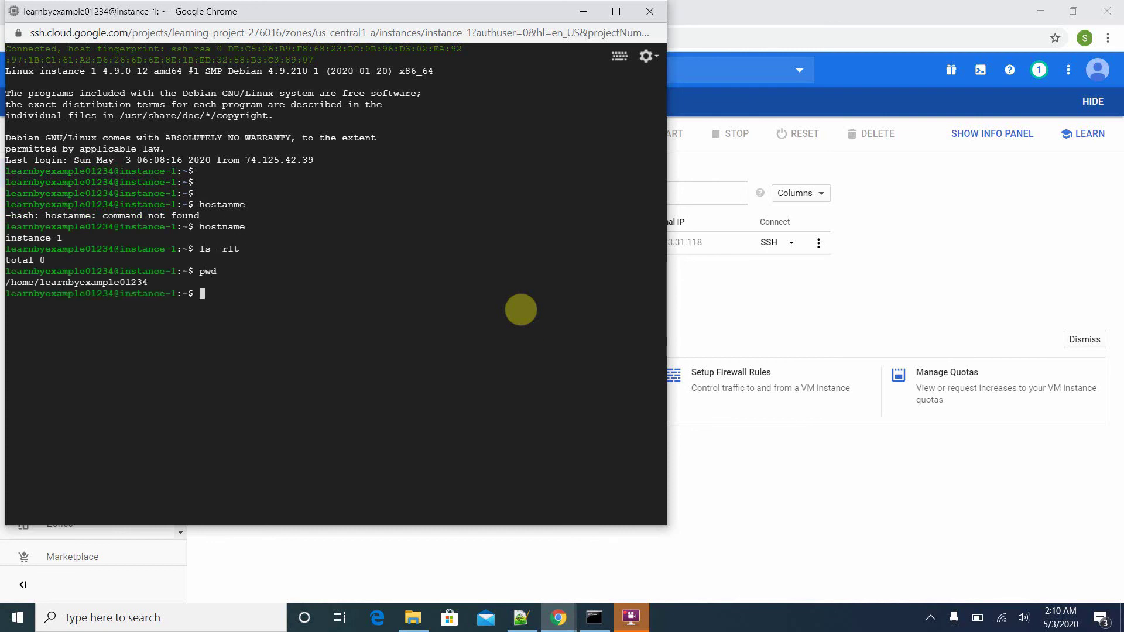